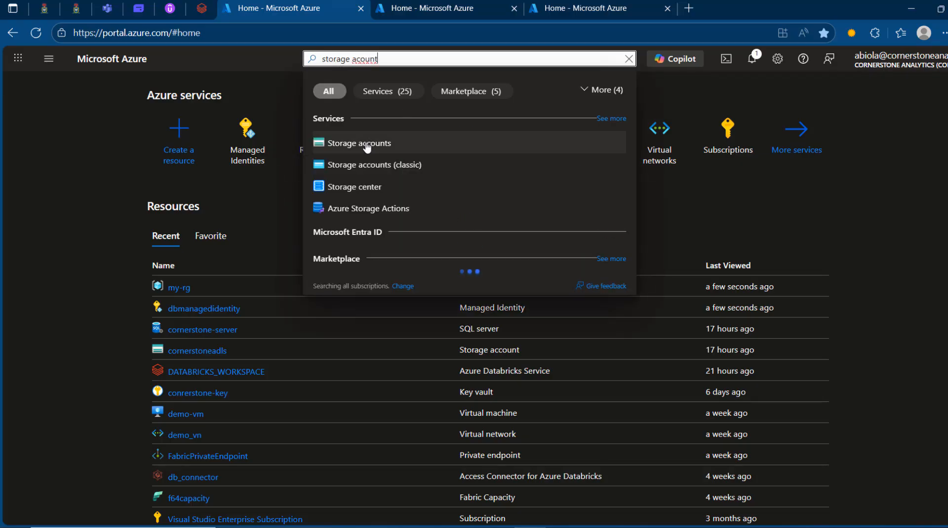
Step: Start a new storage account in resource group my-rg, naming it "demo" plus the owner's first name and 123
left_click(365, 143)
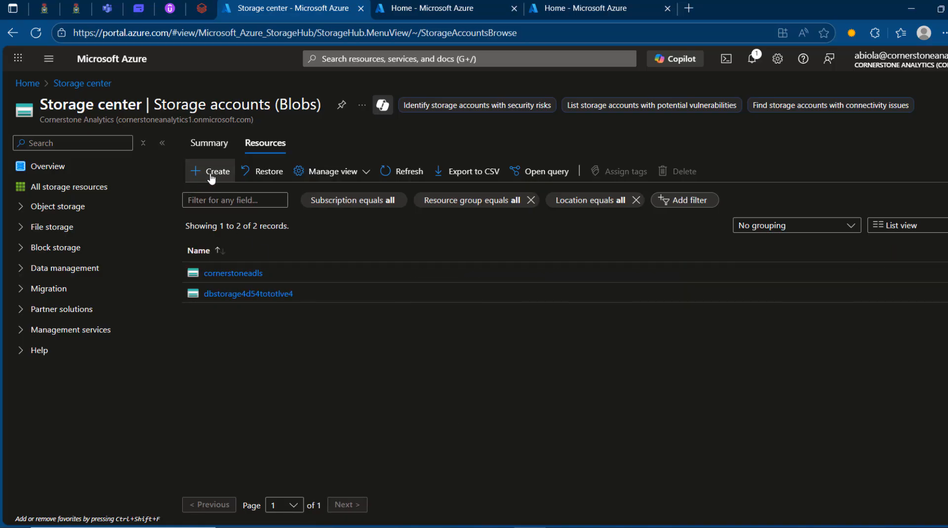
left_click(195, 177)
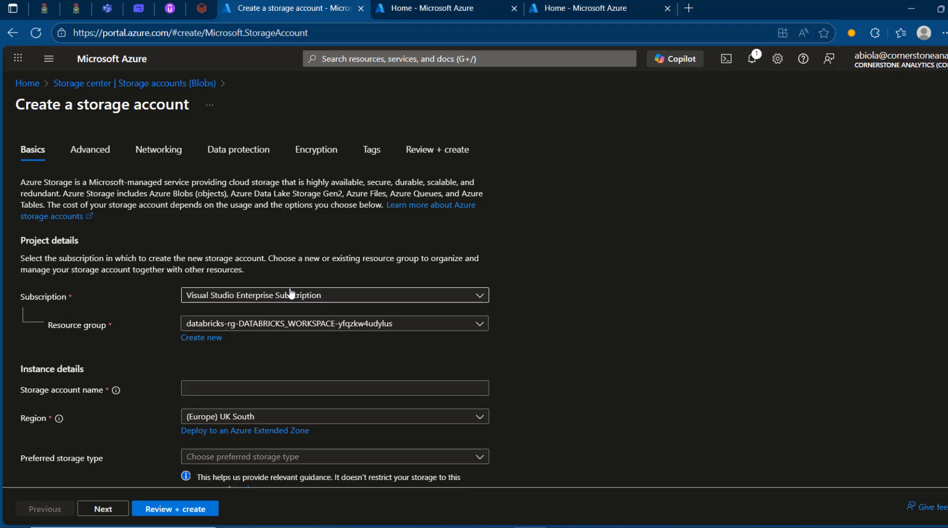
left_click(340, 324)
left_click(204, 419)
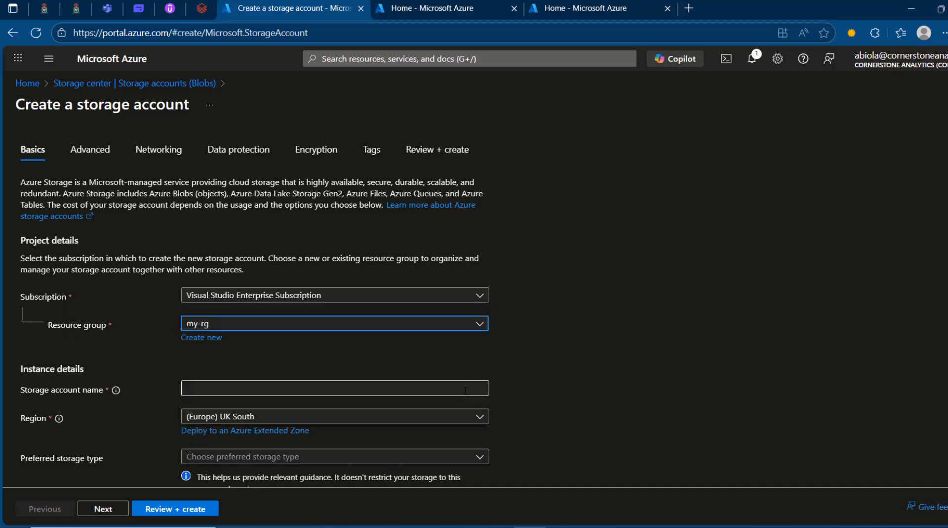
left_click(387, 385)
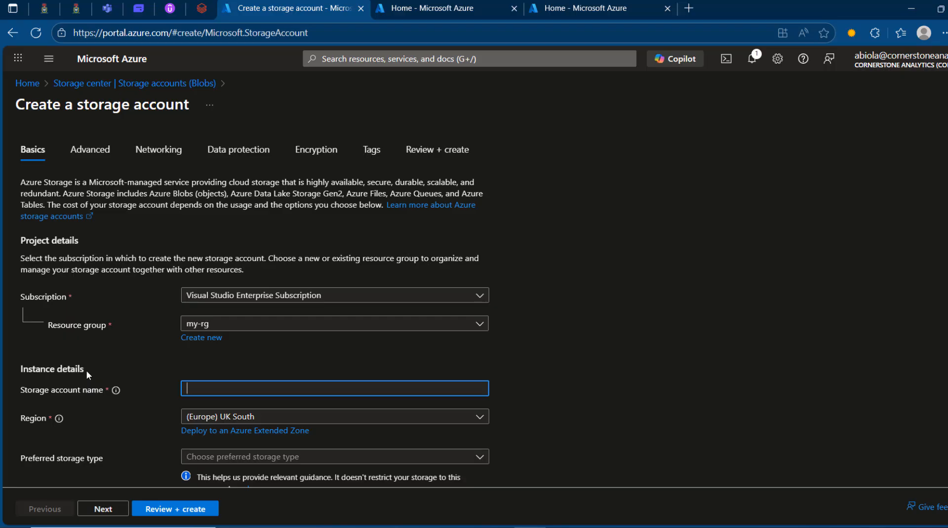
type("demoa")
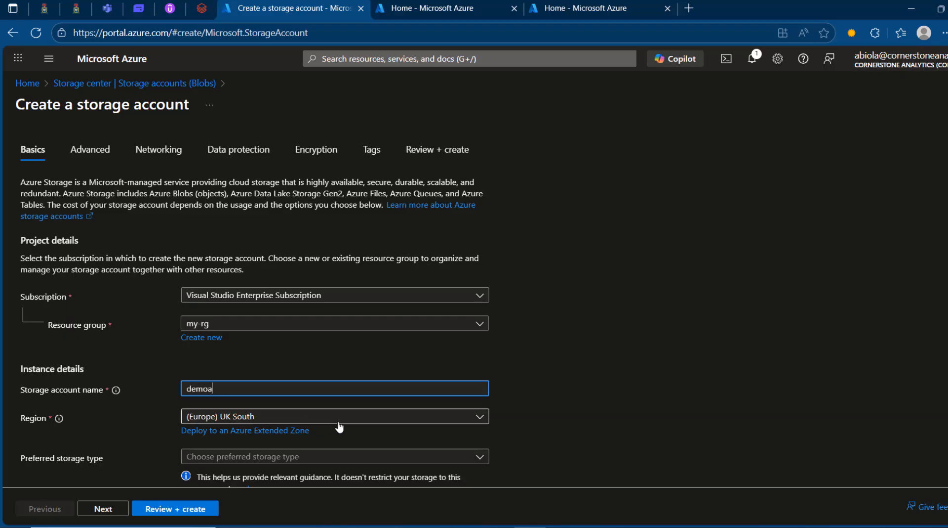
type("biola123")
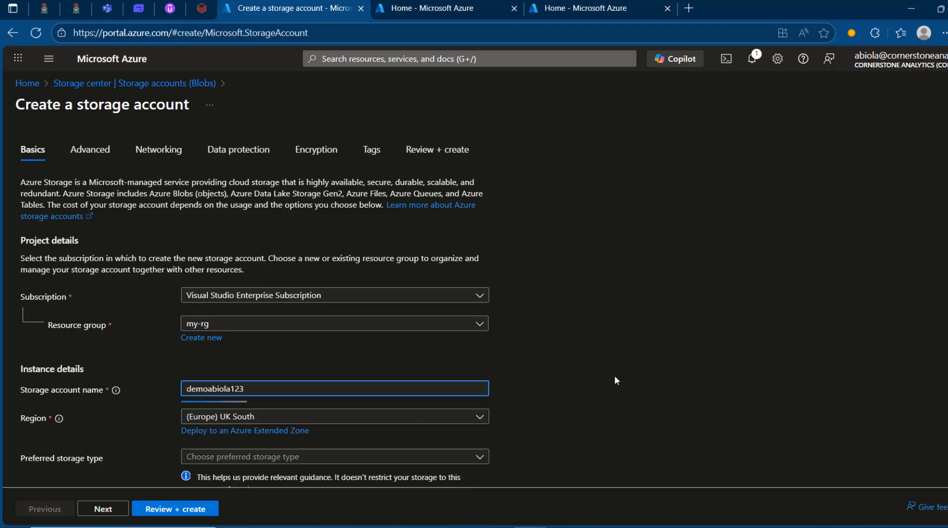
left_click(615, 380)
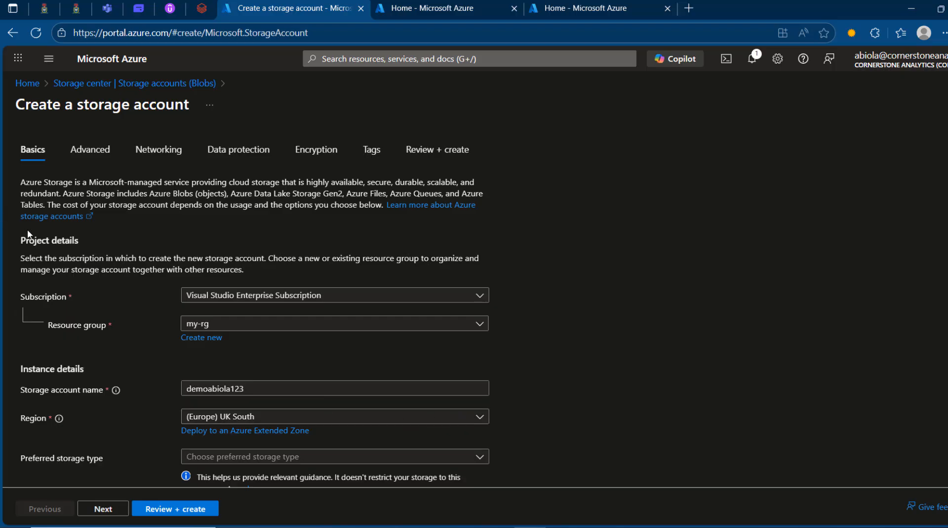
Step: Enable the hierarchical namespace for the storage account and deploy it
left_click(92, 152)
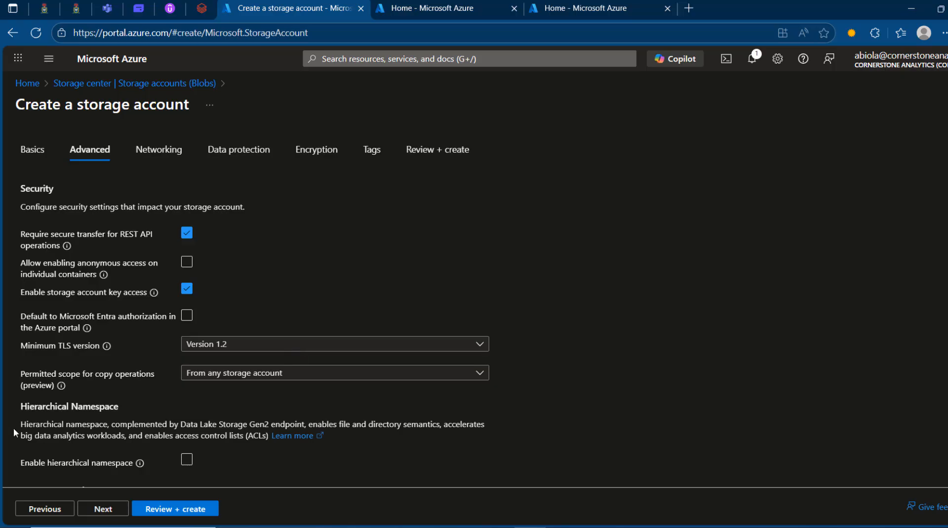
left_click(184, 459)
left_click(180, 513)
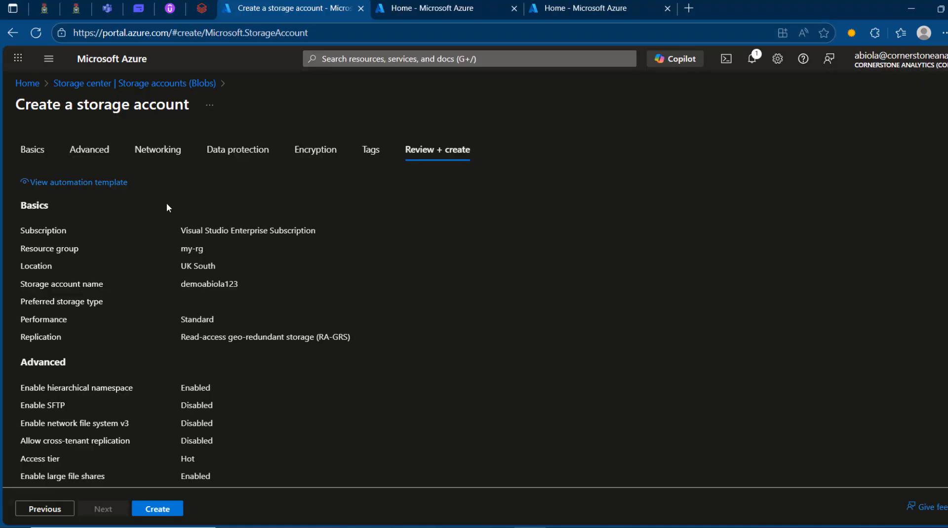
left_click(164, 512)
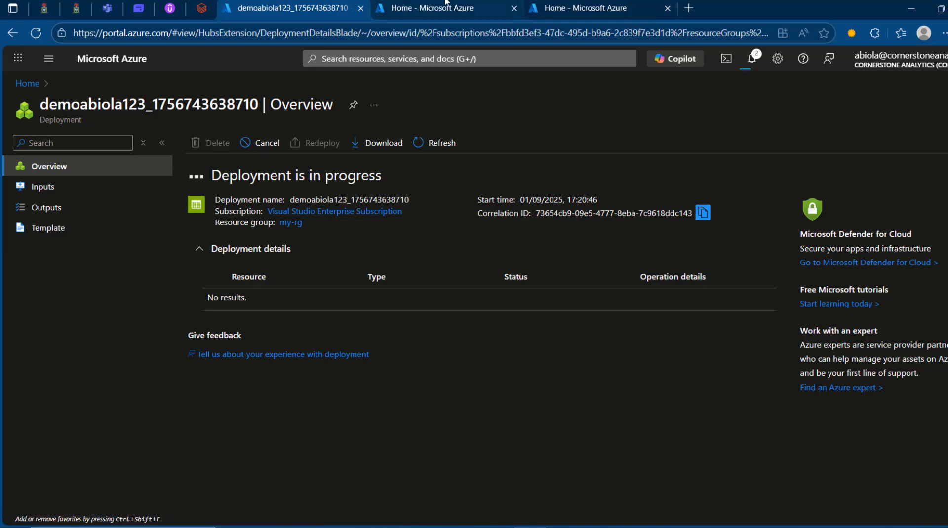
Step: Create and deploy a SQL database named cornserstone_db1 on the existing cornerstone-server, keeping the default settings
left_click(474, 8)
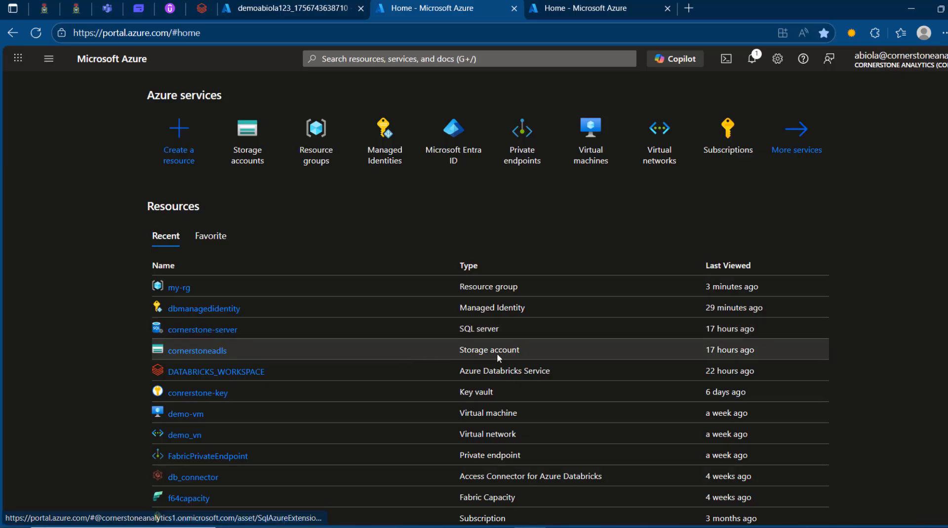
left_click(214, 332)
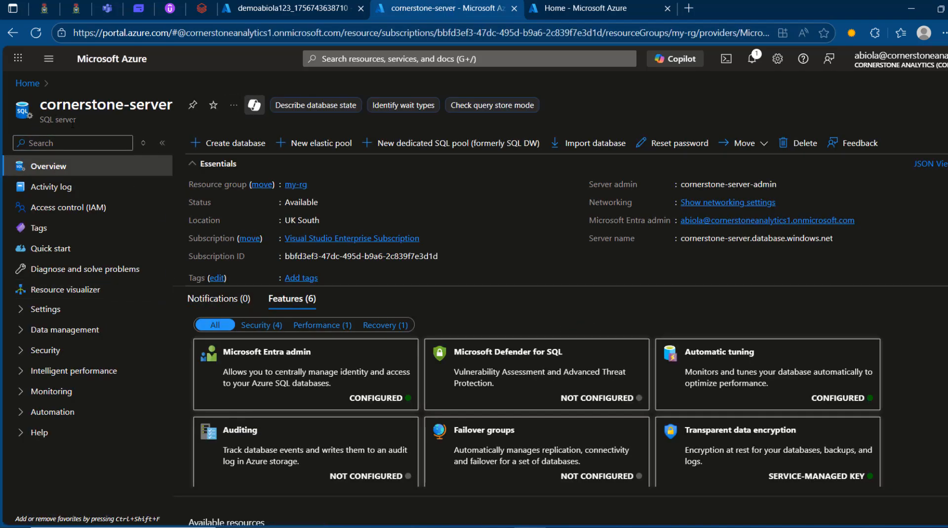
left_click(220, 146)
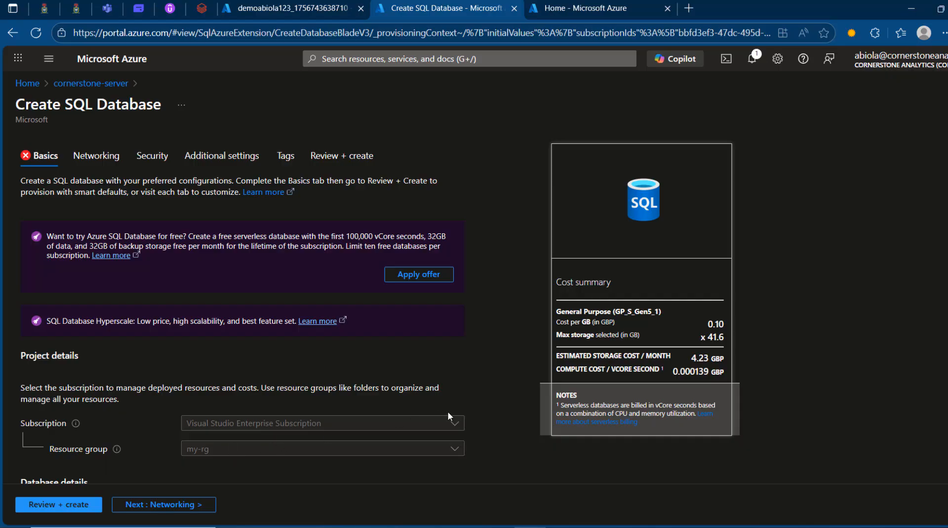
scroll(494, 416, "down", 5)
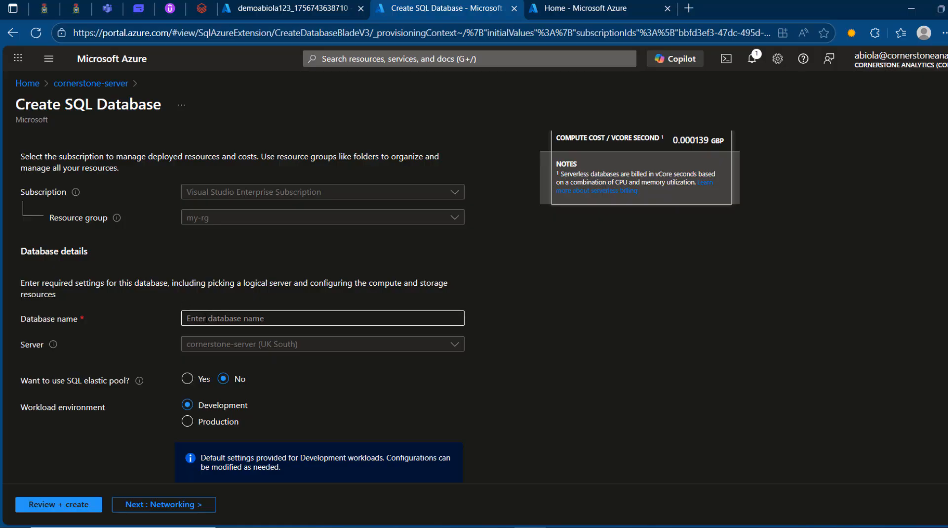
left_click(223, 318)
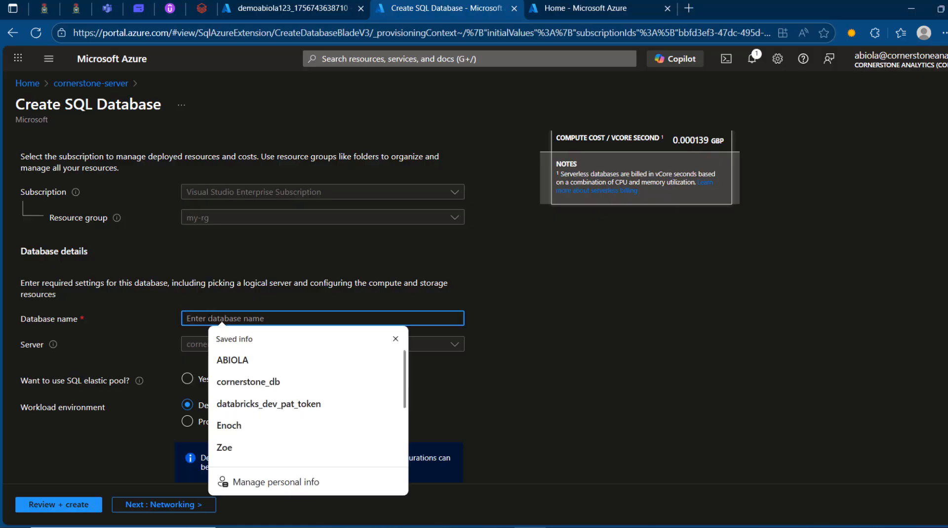
type("cornserstone_db1")
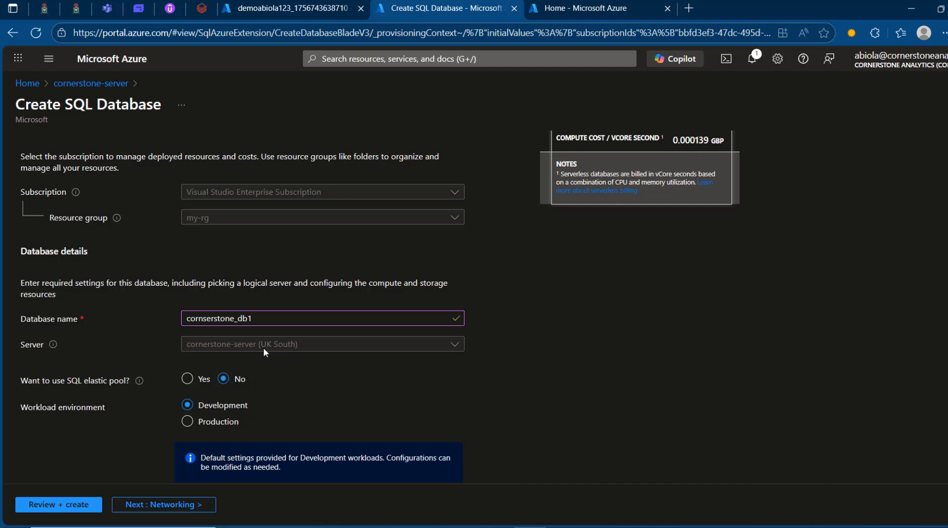
left_click(79, 504)
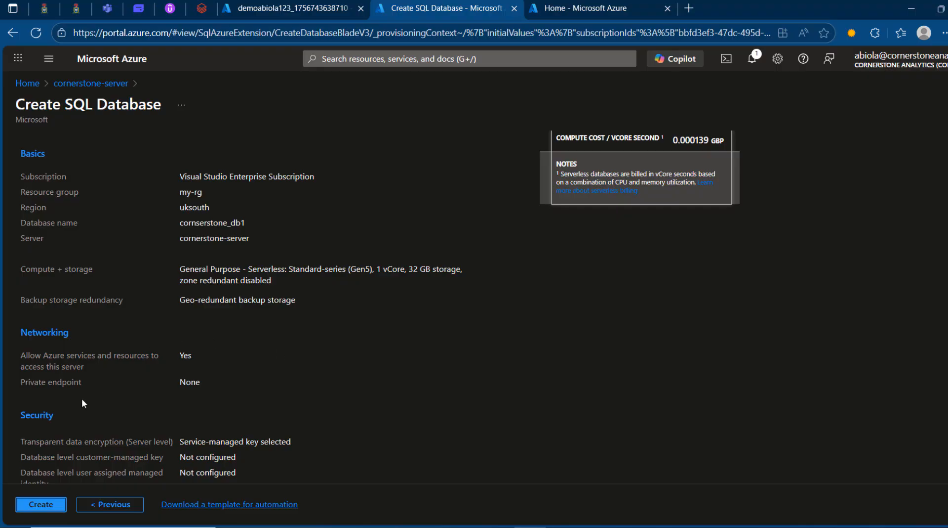
left_click(42, 506)
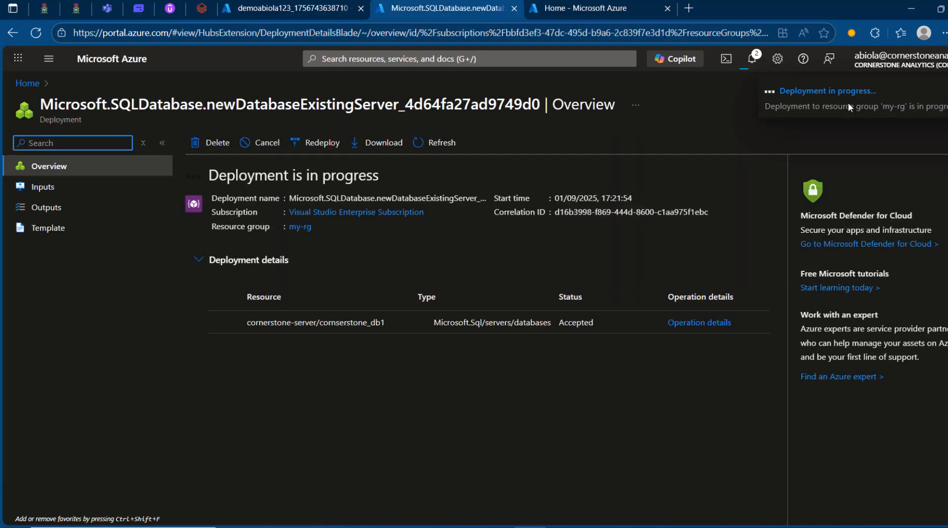
Step: Create a container named sales-container in the newly deployed storage account
left_click(291, 7)
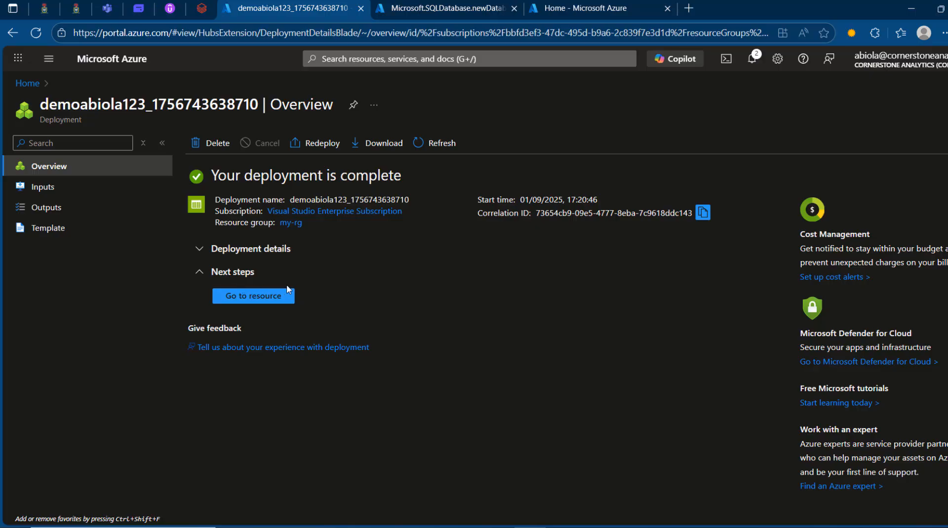
left_click(267, 295)
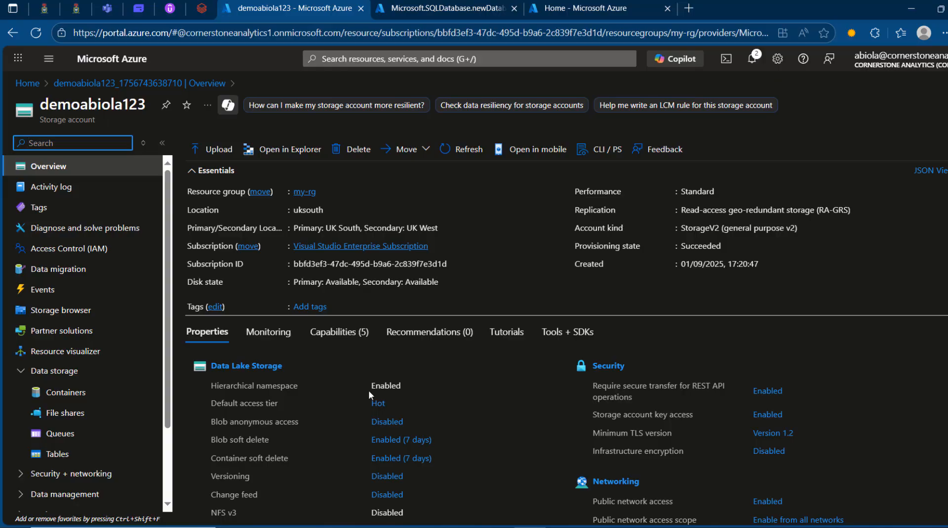
left_click(64, 392)
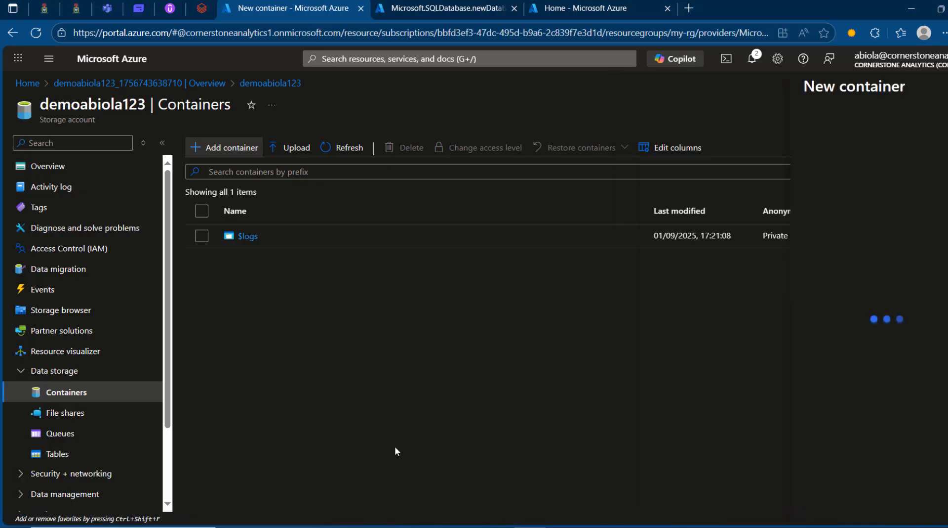
type("sal")
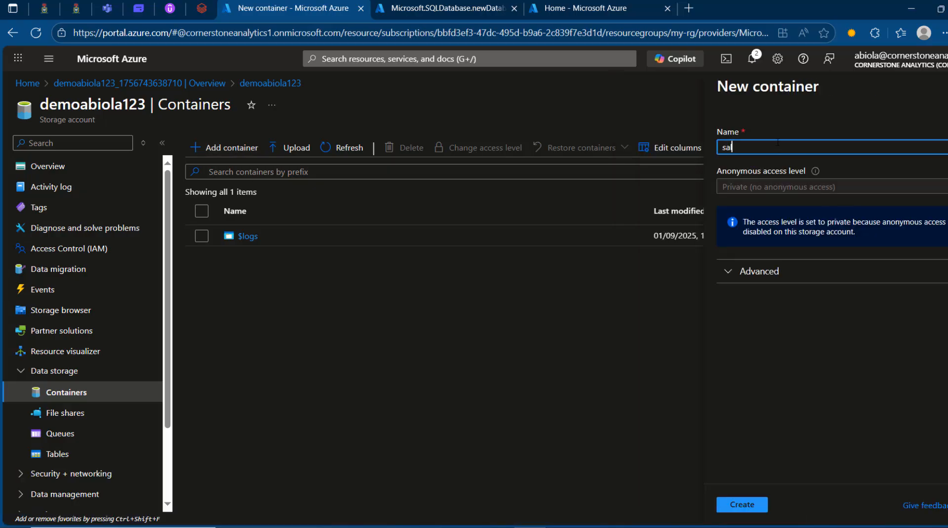
type("es-container")
left_click(758, 506)
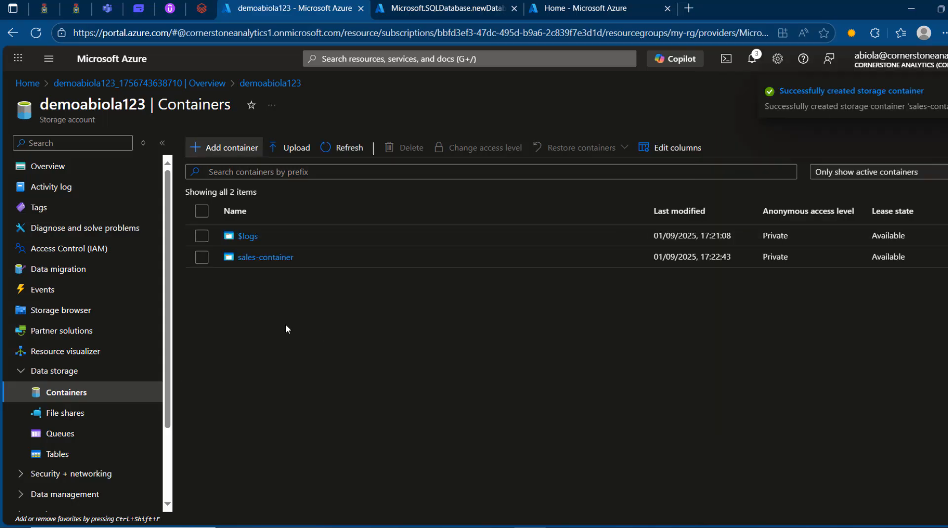
Step: Add a directory named sales_files inside sales-container
left_click(257, 258)
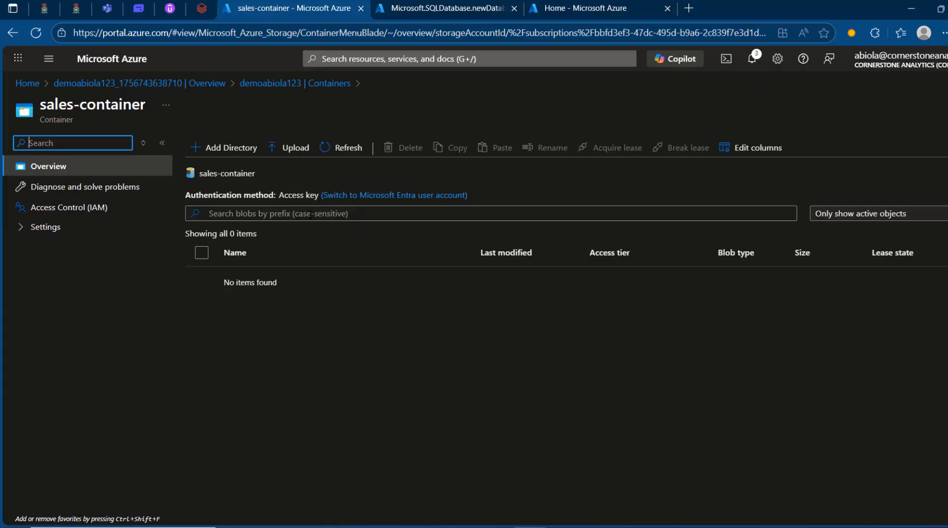
left_click(231, 148)
type("sale")
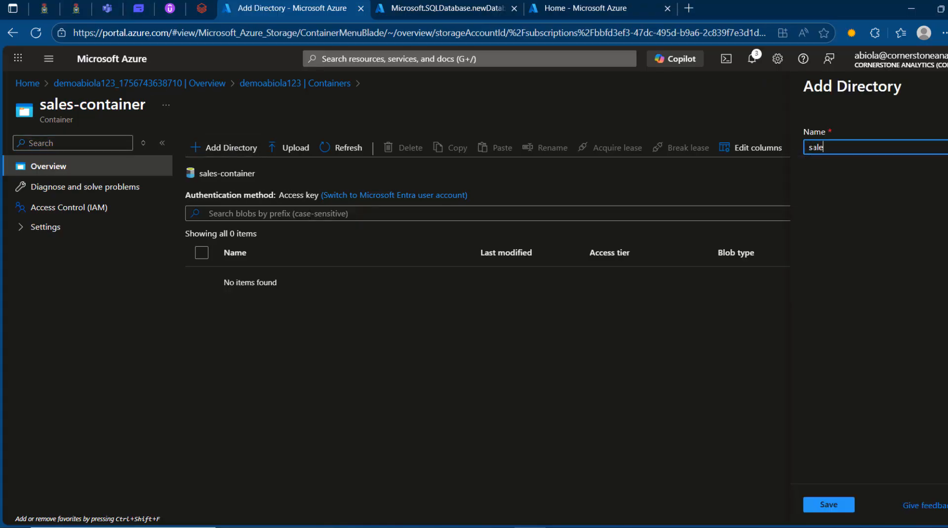
type("s_files")
left_click(828, 510)
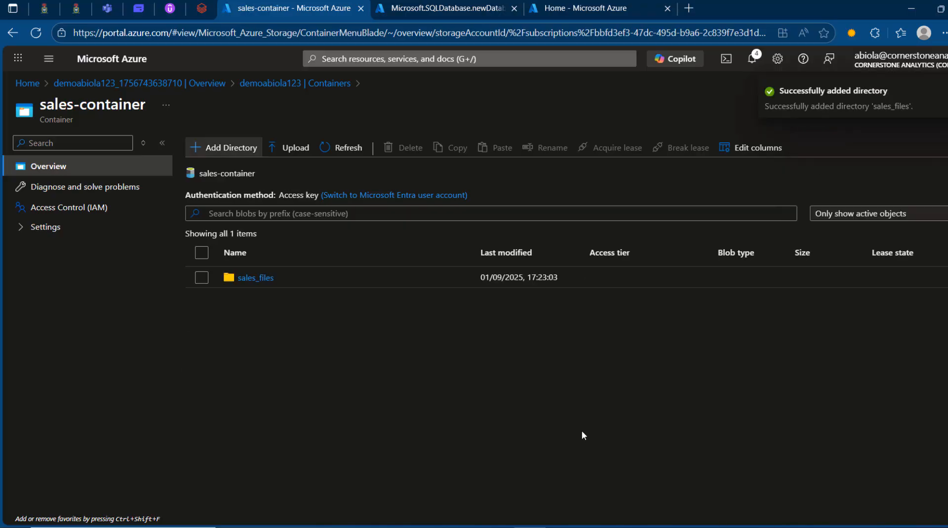
Step: Upload the six files sales2015.csv through sales2020.csv into the sales_files directory
left_click(251, 279)
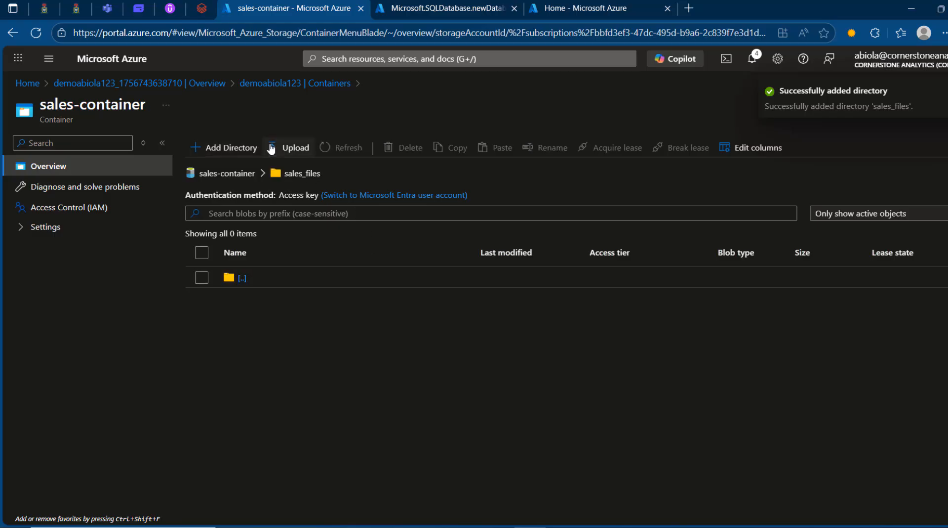
left_click(292, 147)
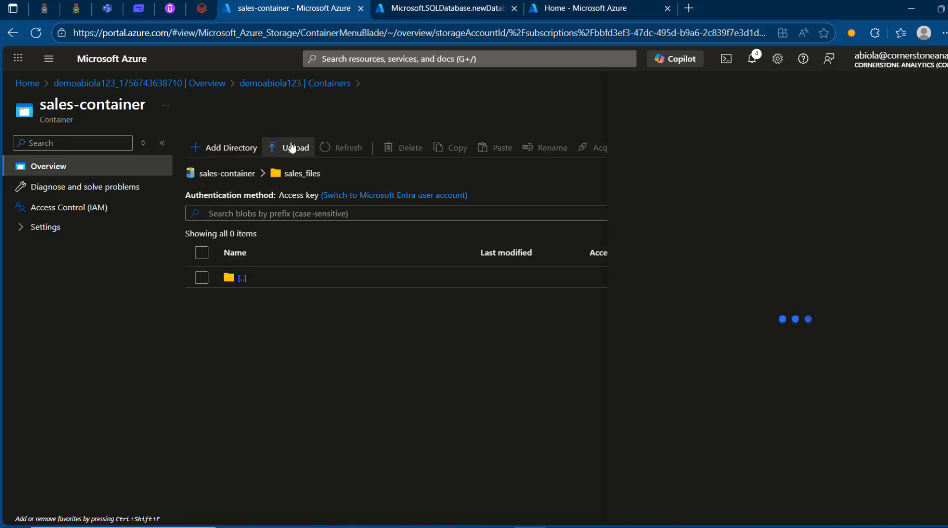
left_click(795, 213)
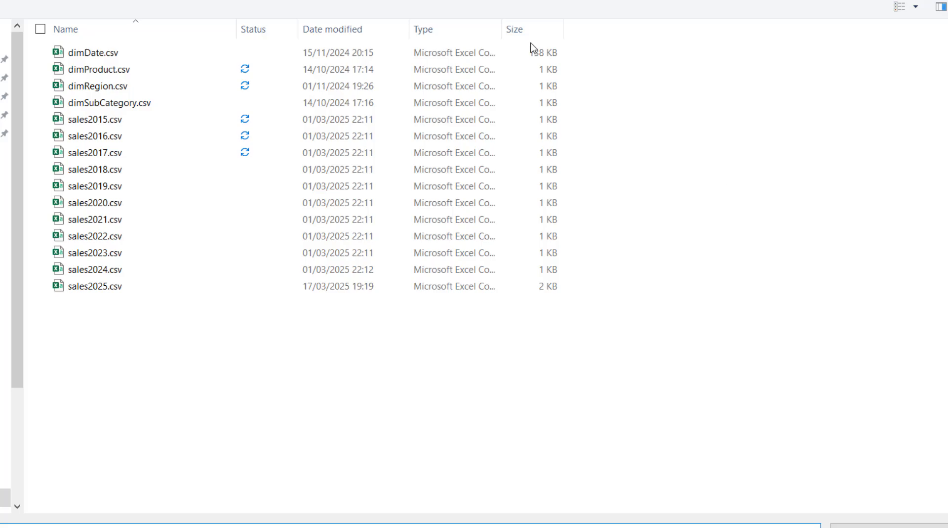
left_click(125, 123)
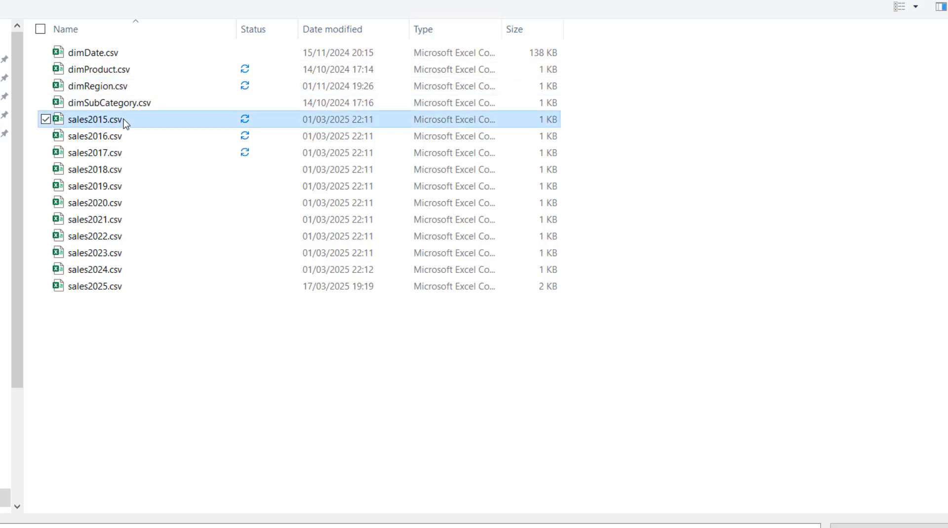
key("shift+Down")
key("shift+Down")
key("shift+Down")
key("shift+Down")
key("shift+Down")
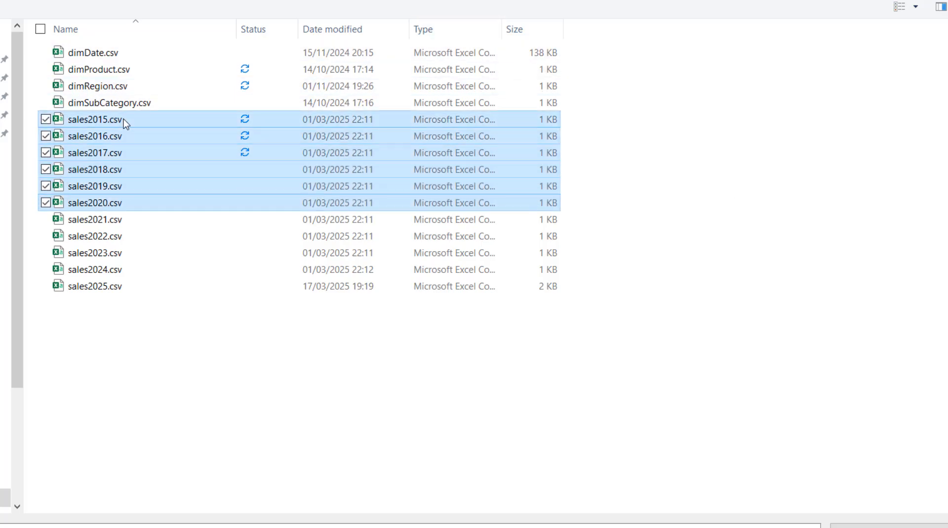
key("Return")
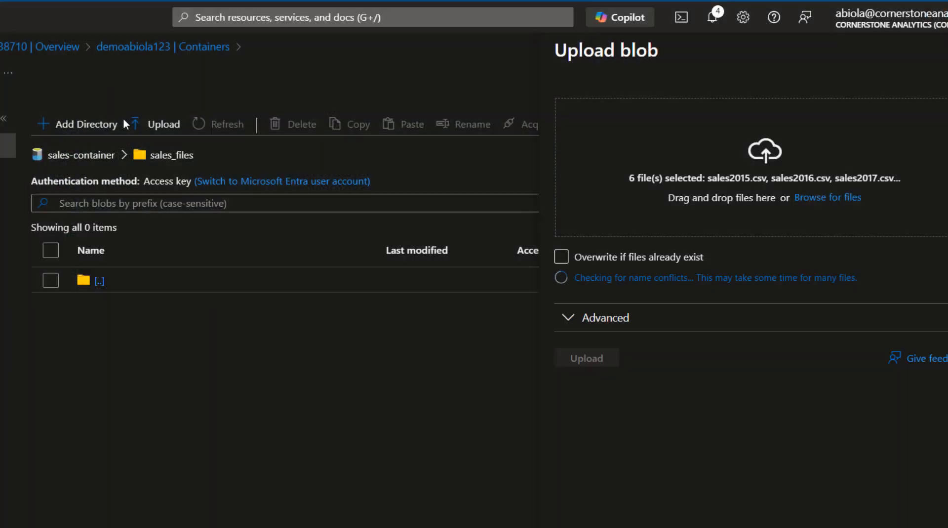
left_click(586, 336)
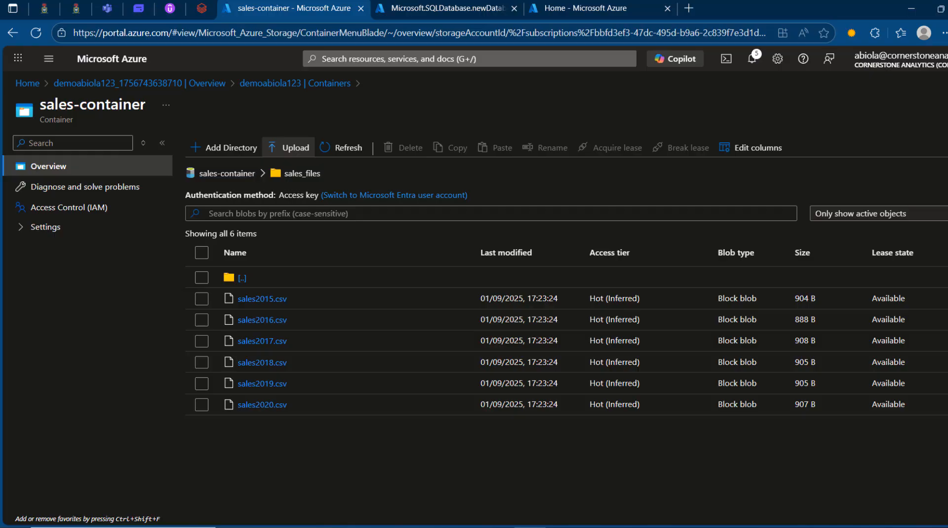
Step: Open the newly deployed cornserstone_db1 database resource from its deployment page
left_click(439, 7)
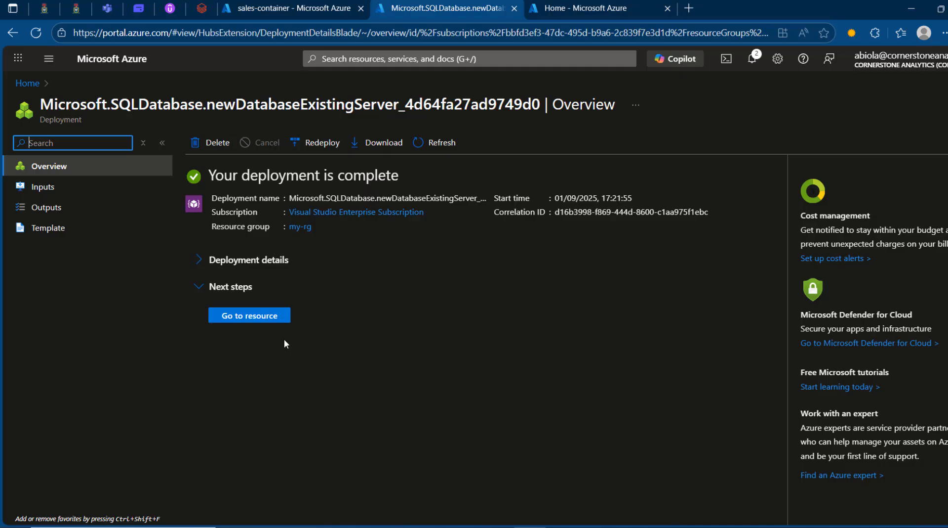
left_click(251, 321)
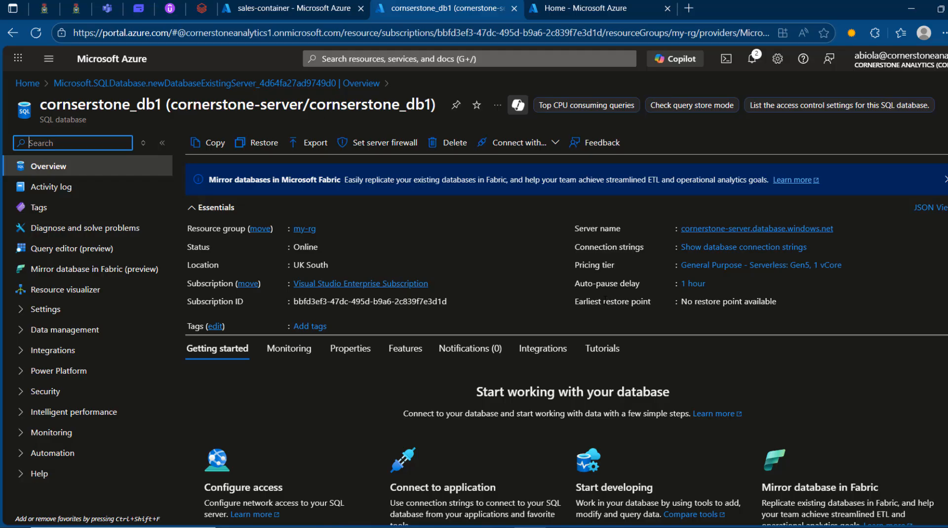
Step: Start creating a Microsoft Data Factory from the Marketplace inside the my-rg resource group
left_click(566, 6)
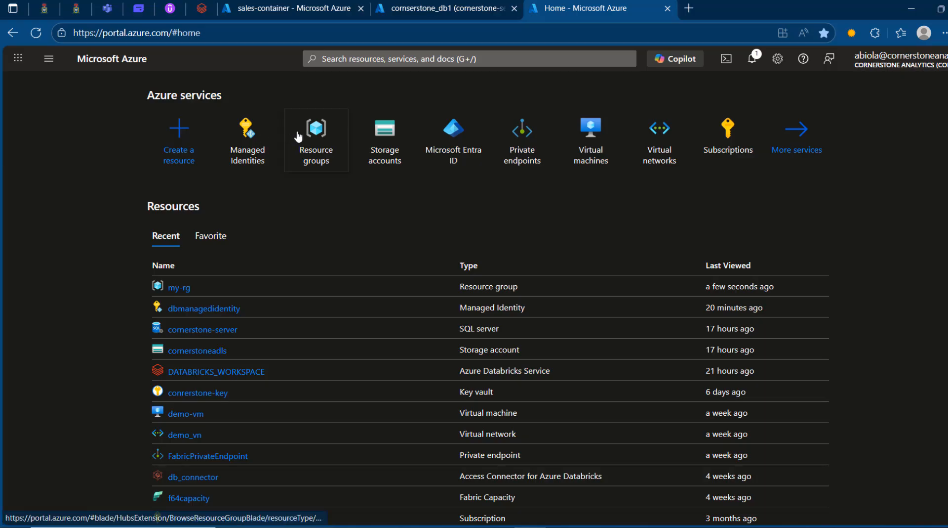
left_click(316, 131)
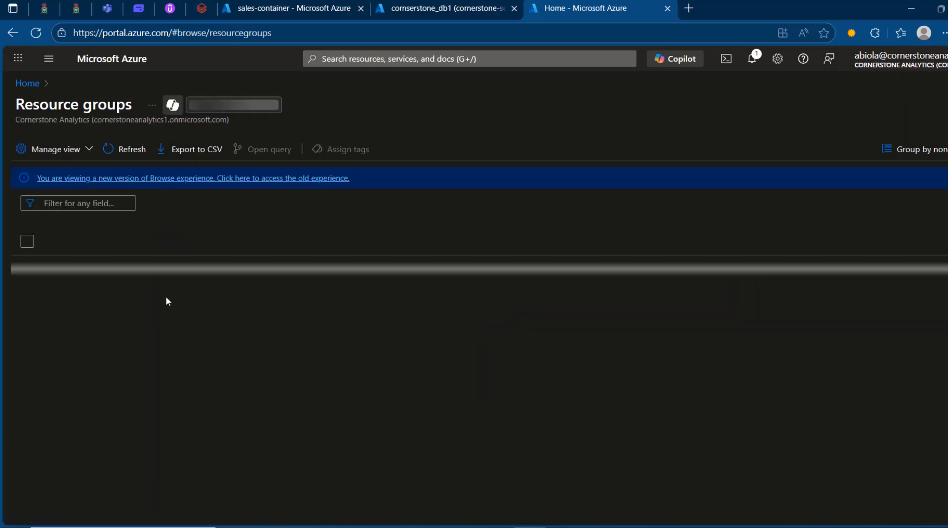
left_click(79, 309)
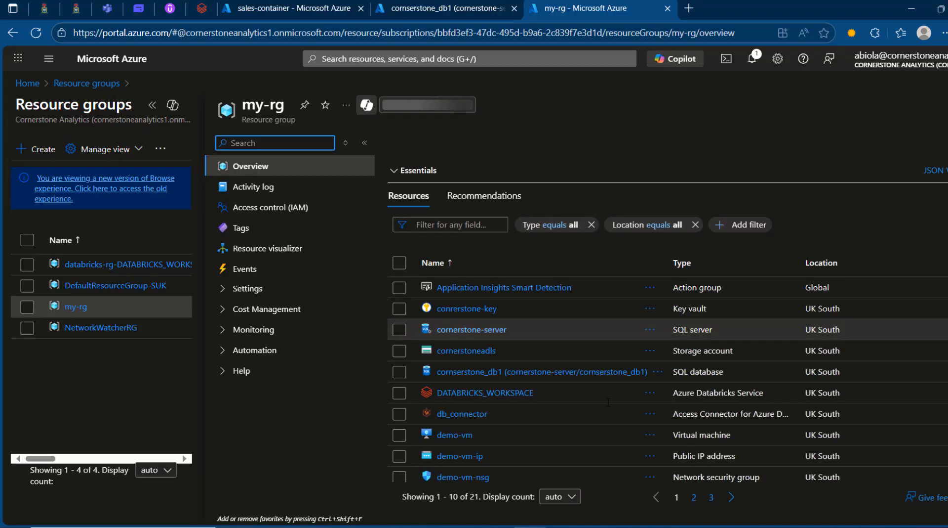
left_click(406, 153)
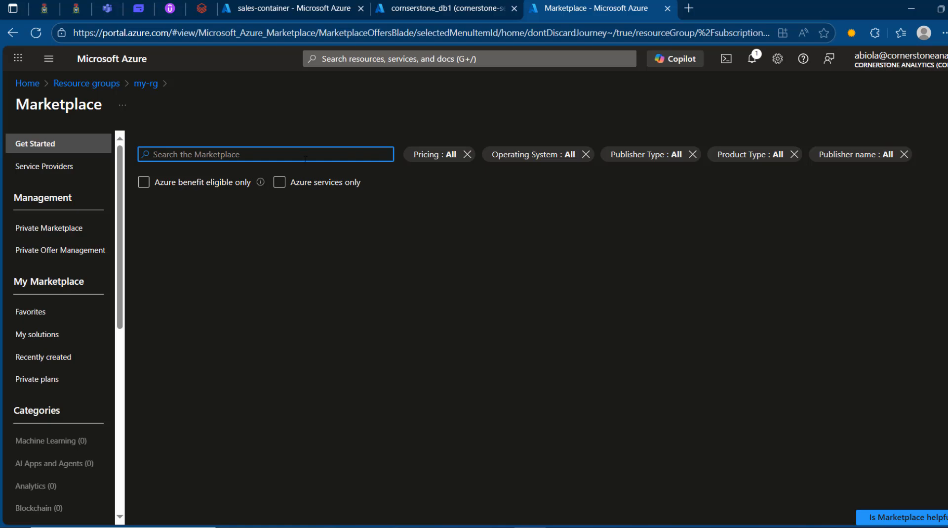
type("factory")
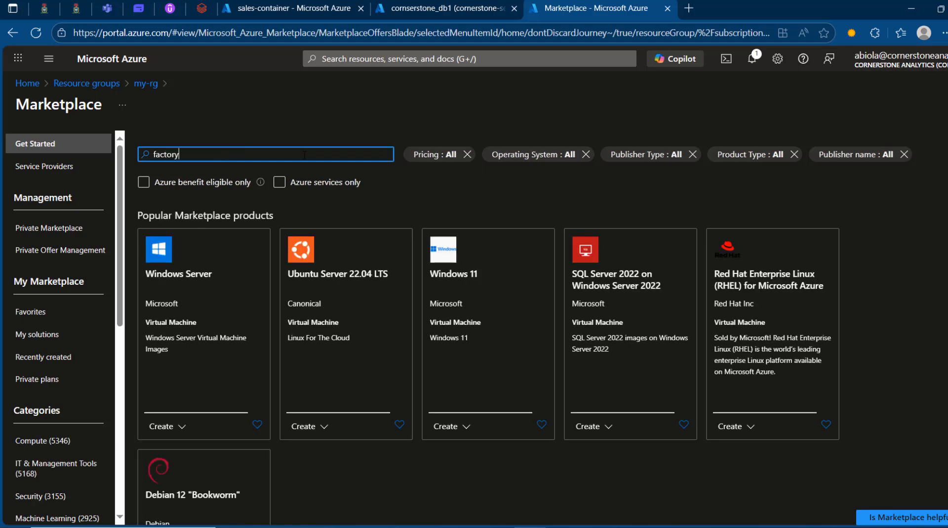
key("Return")
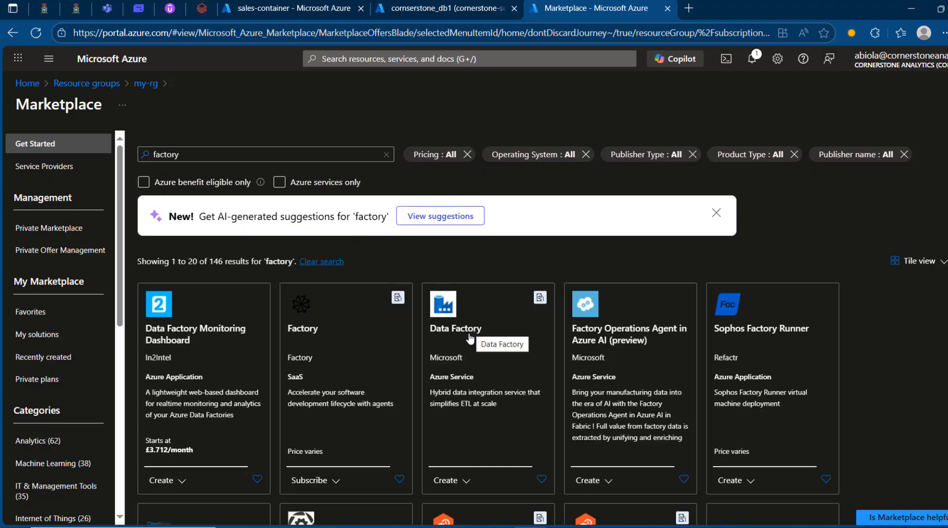
left_click(499, 331)
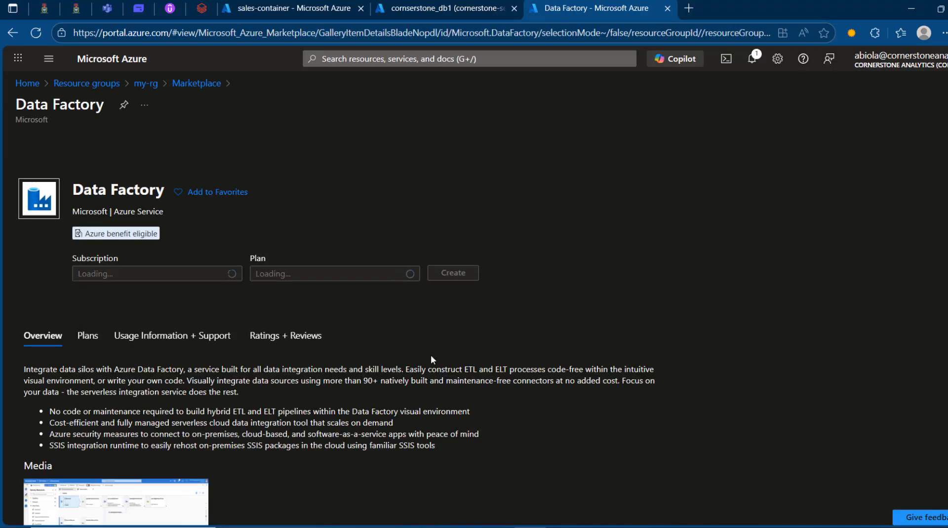
left_click(465, 292)
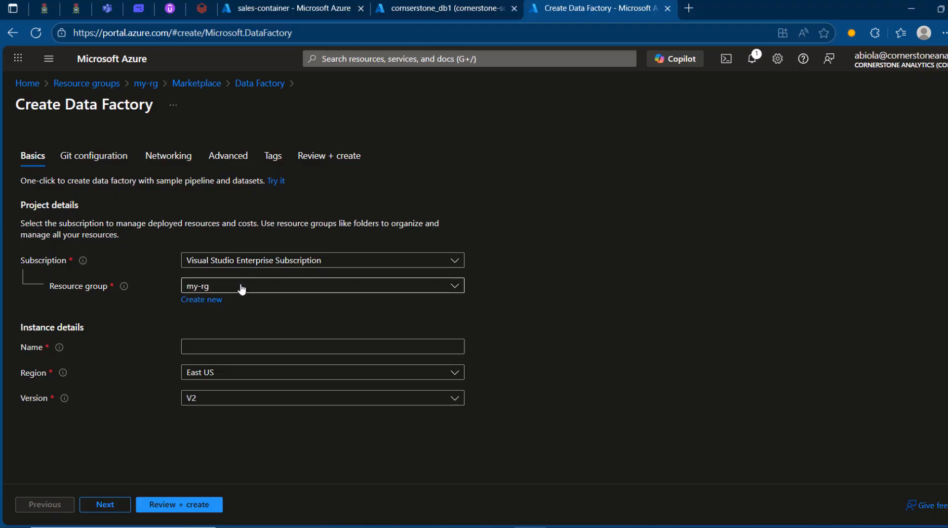
Step: Name the data factory Cornerstone-ADF1, set its region to UK South, and deploy it
left_click(227, 346)
type("Corne")
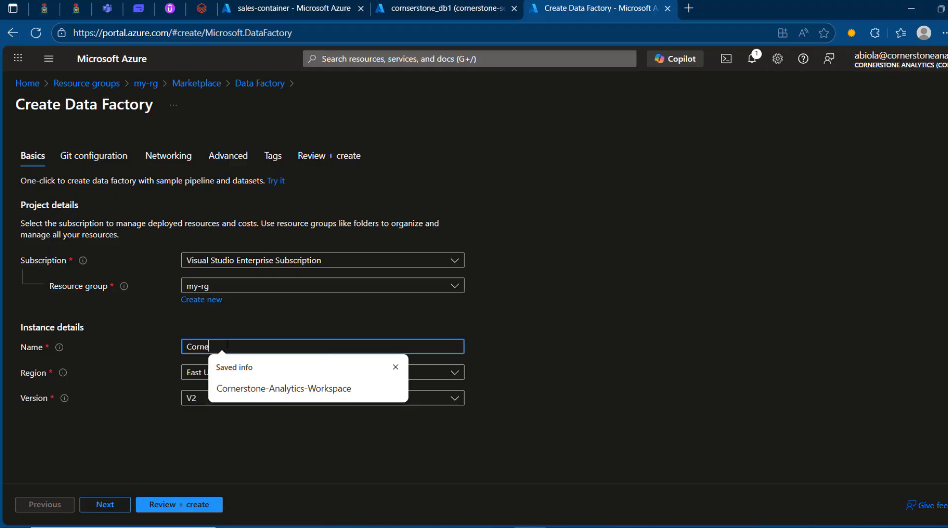
type("rstone-ADF1")
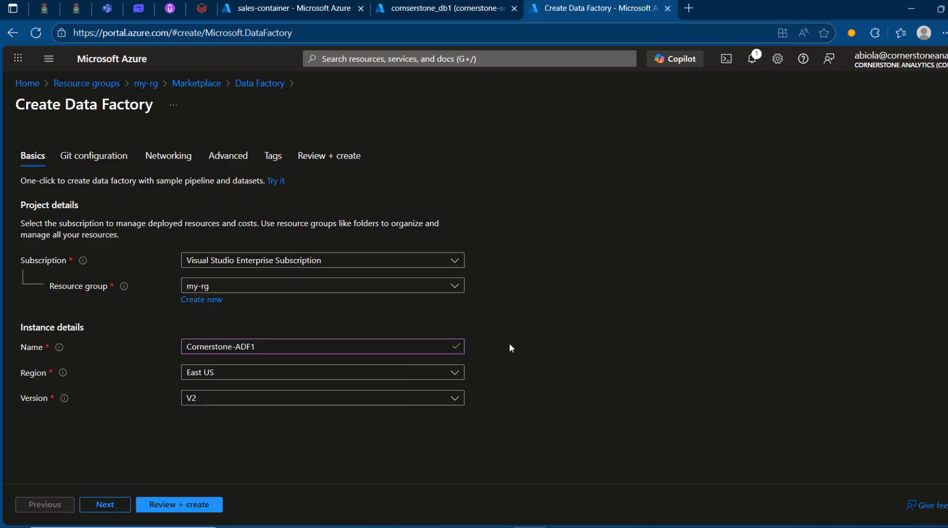
left_click(453, 373)
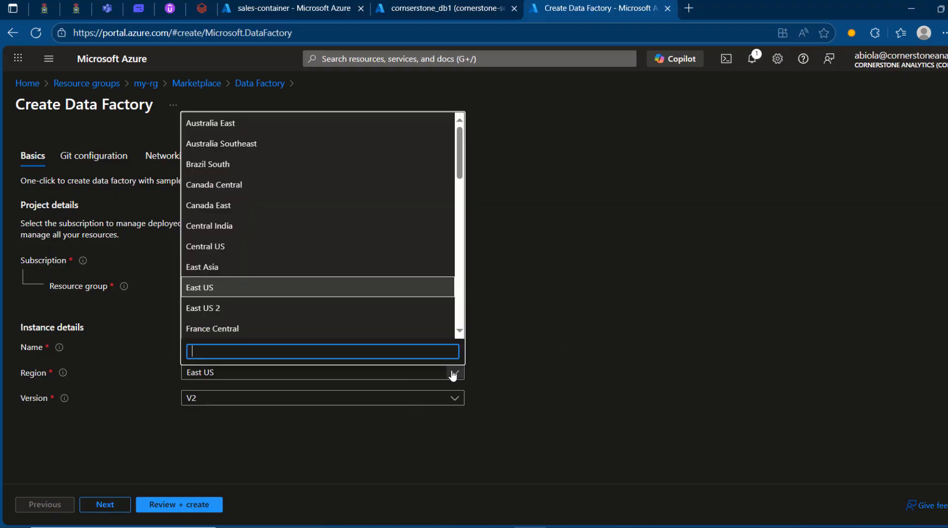
type("uk")
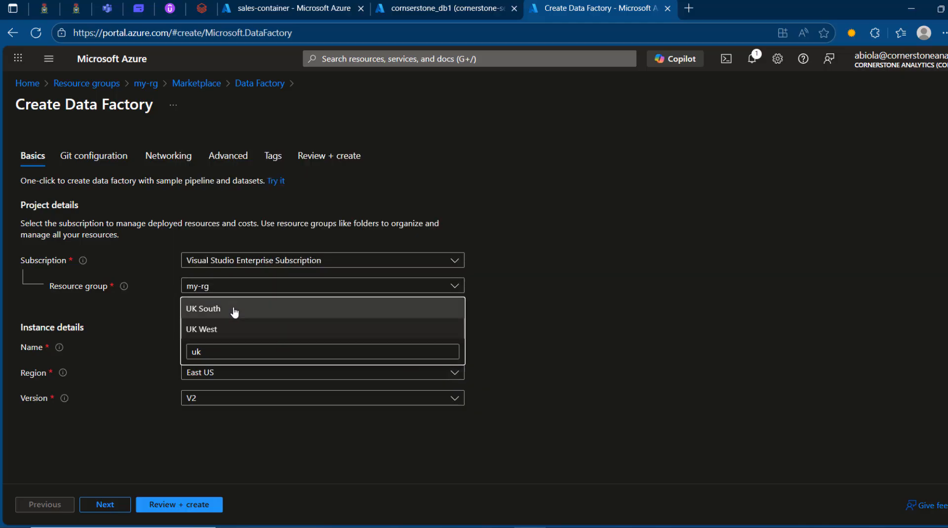
left_click(234, 310)
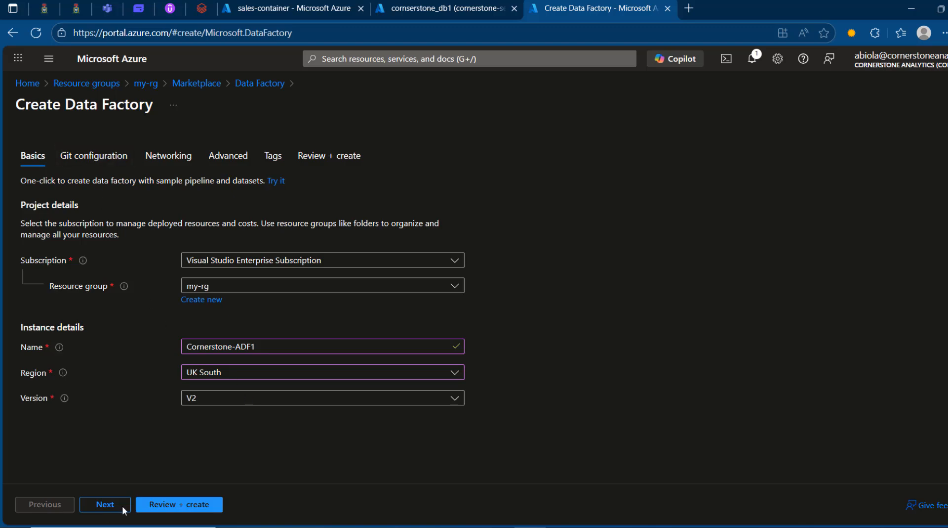
left_click(180, 505)
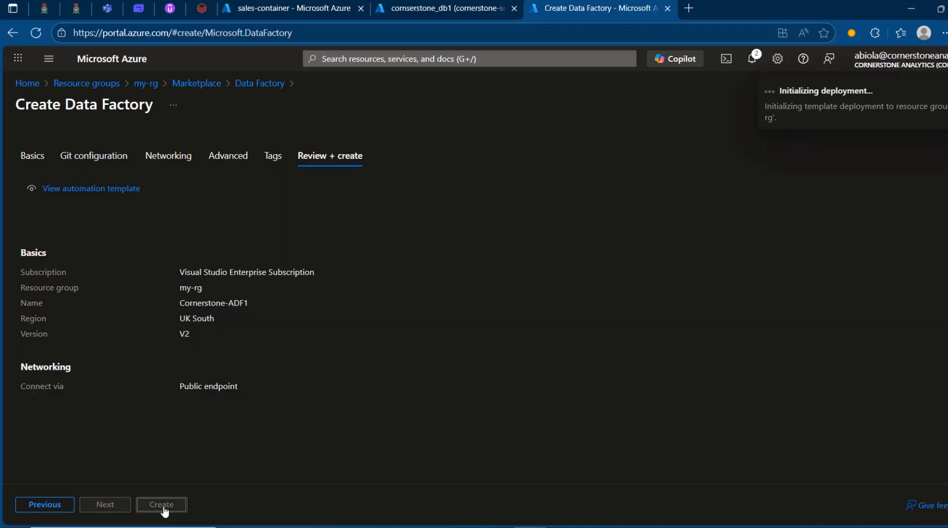
left_click(166, 509)
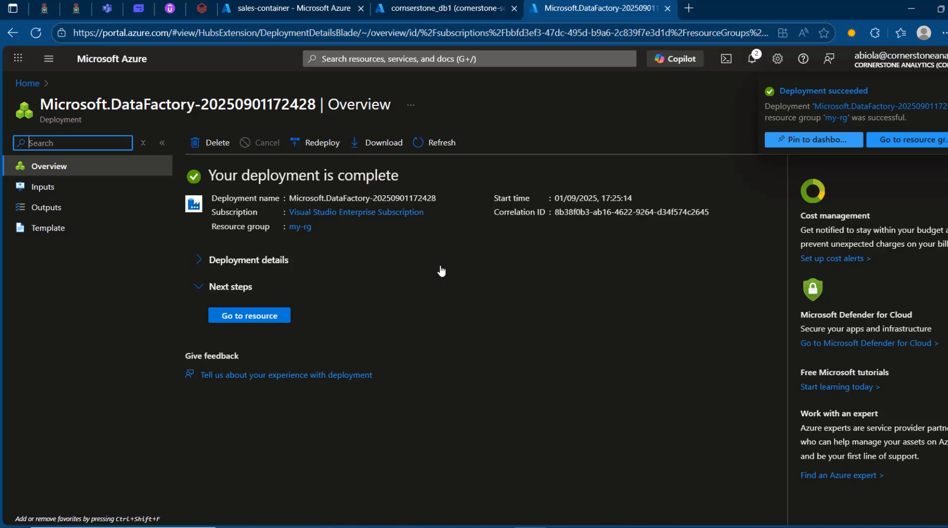
Step: Open the newly deployed Cornerstone-ADF1 data factory from the my-rg resource group
left_click(260, 318)
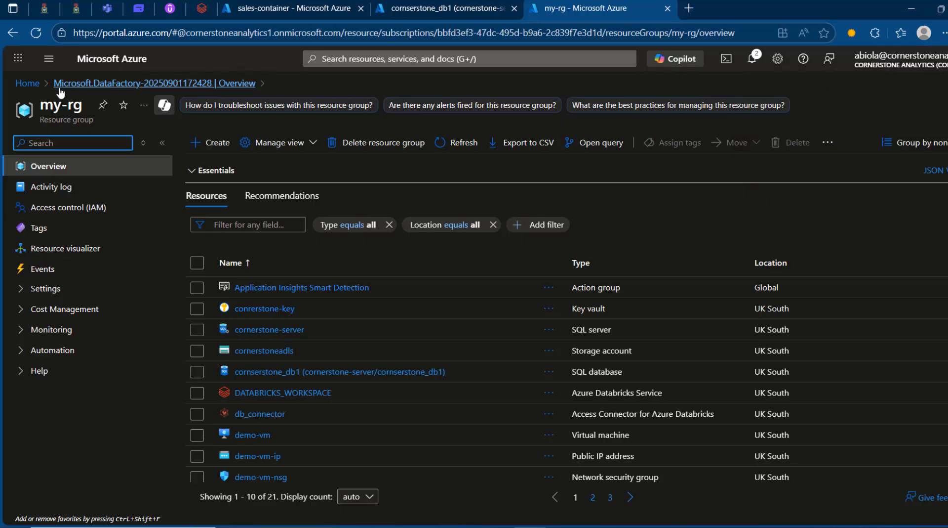
left_click(28, 83)
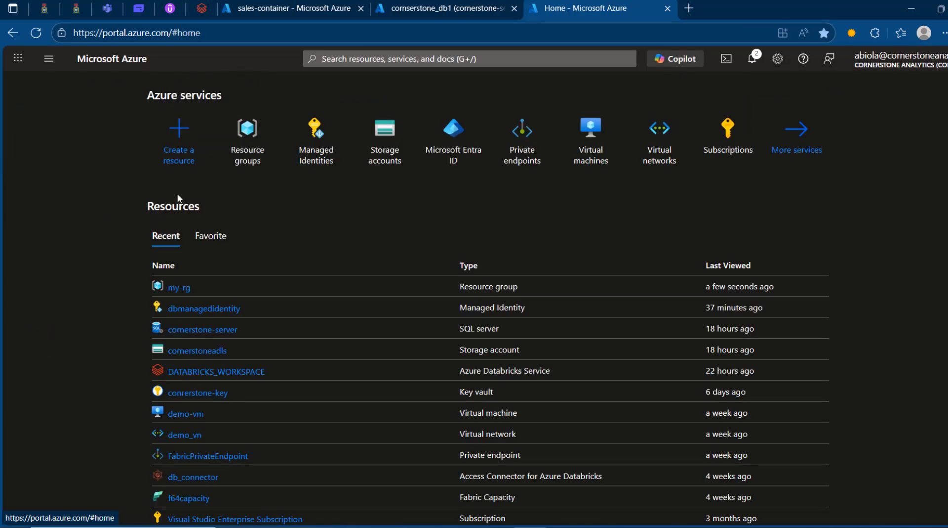
left_click(234, 139)
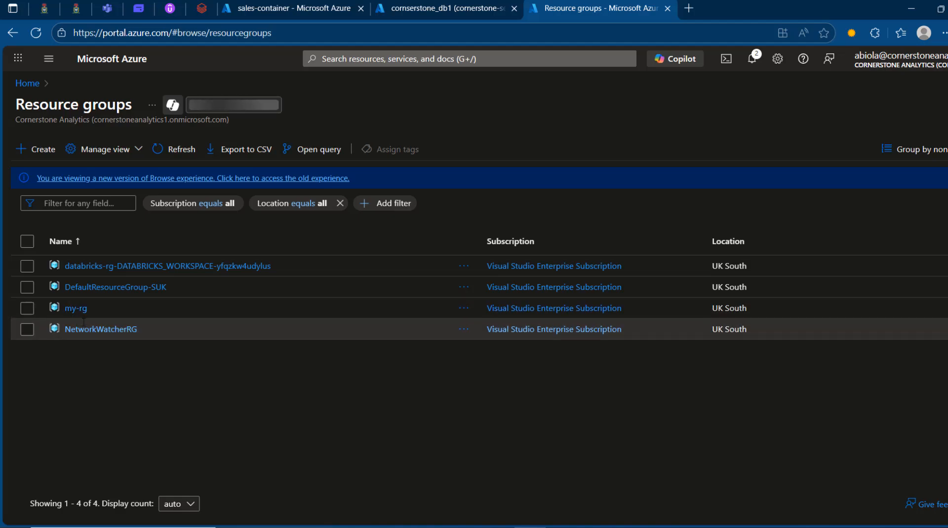
left_click(76, 308)
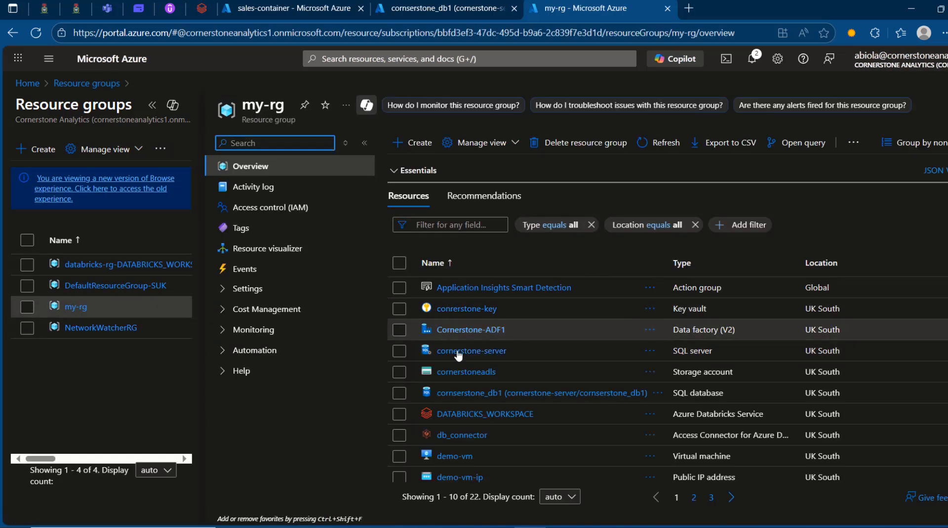
left_click(484, 335)
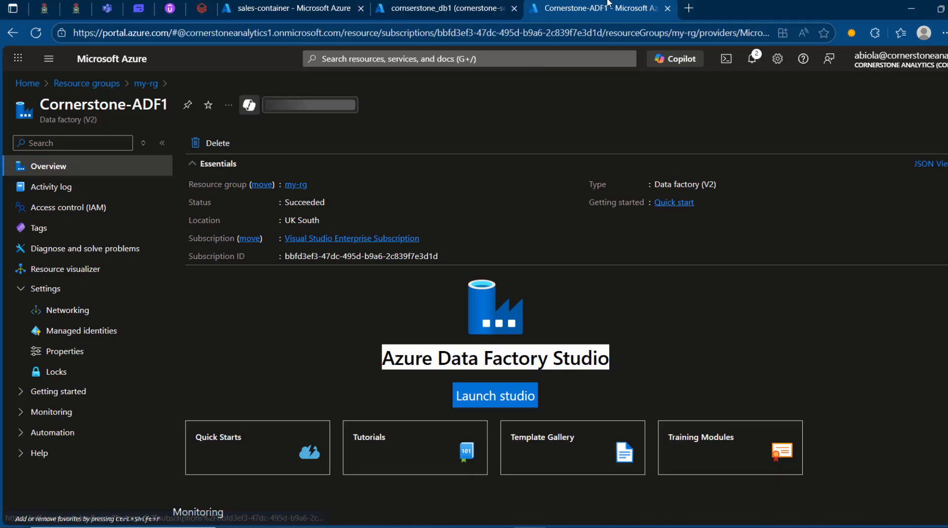
Step: Place the data factory's browser tab before the database's tab and review the sales-container, database and data factory pages
left_click_drag(609, 2, 455, 5)
left_click(298, 4)
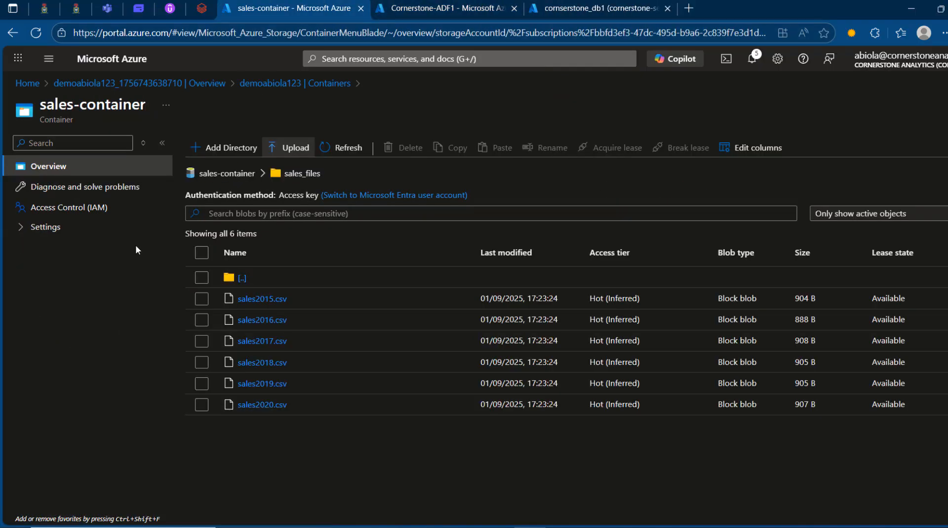
left_click(632, 2)
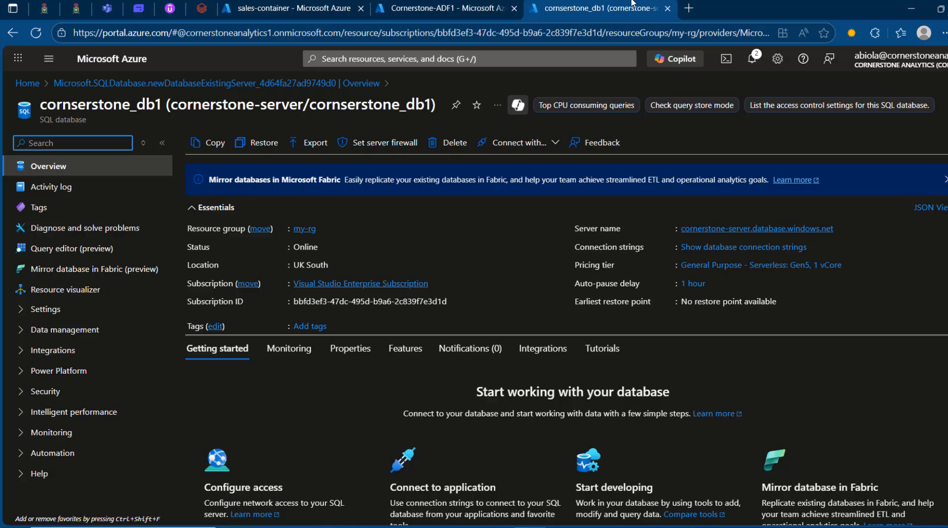
left_click(430, 3)
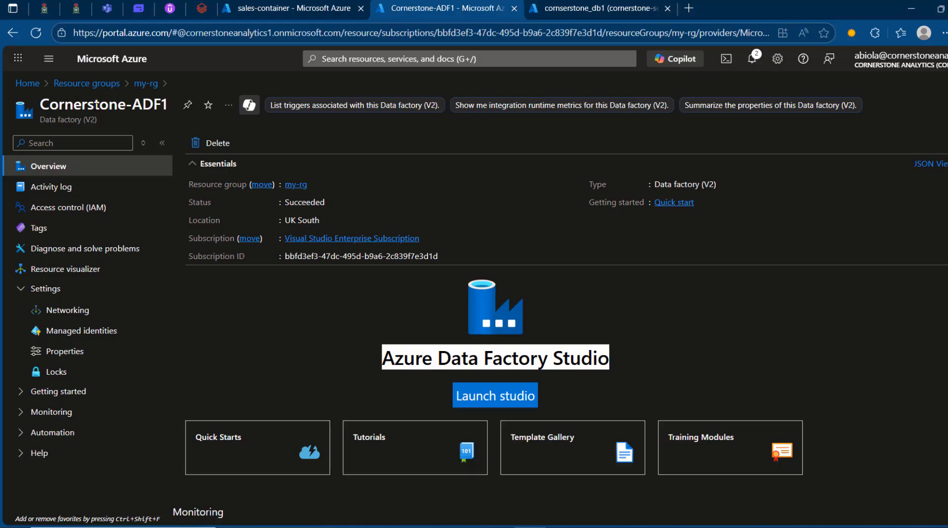
Step: Open the Access Control (IAM) page of the storage account that holds sales-container
left_click(306, 8)
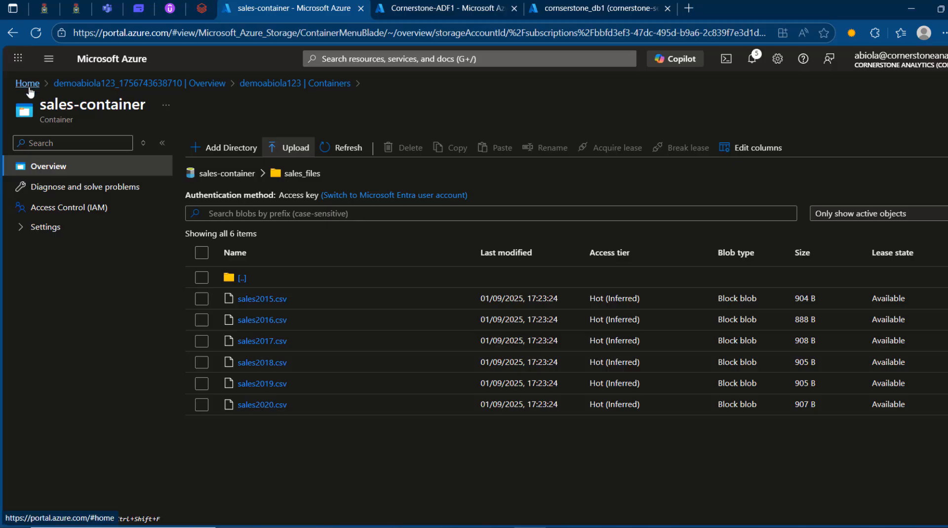
left_click(27, 83)
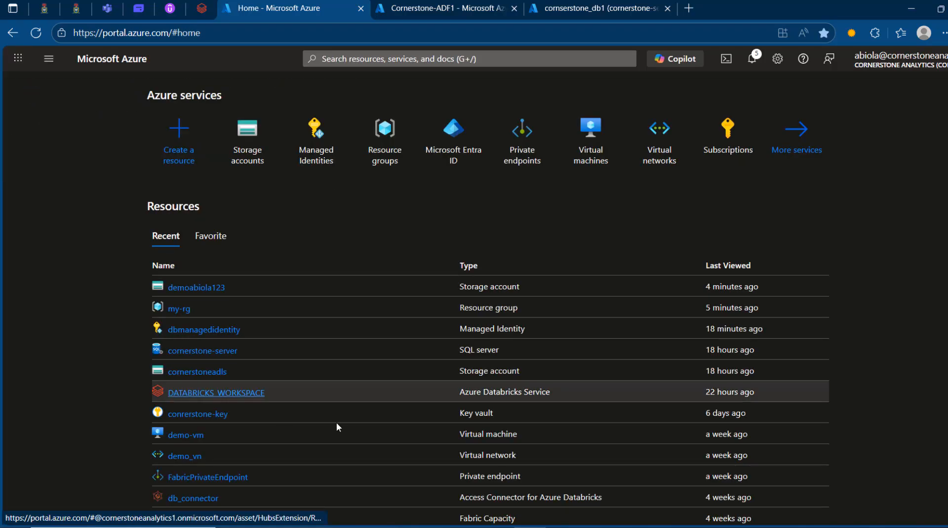
left_click(178, 287)
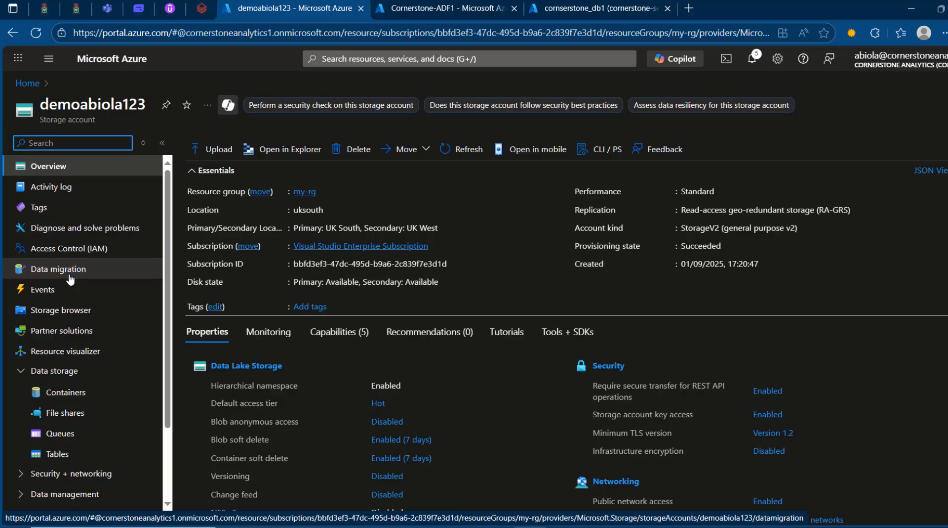
left_click(69, 249)
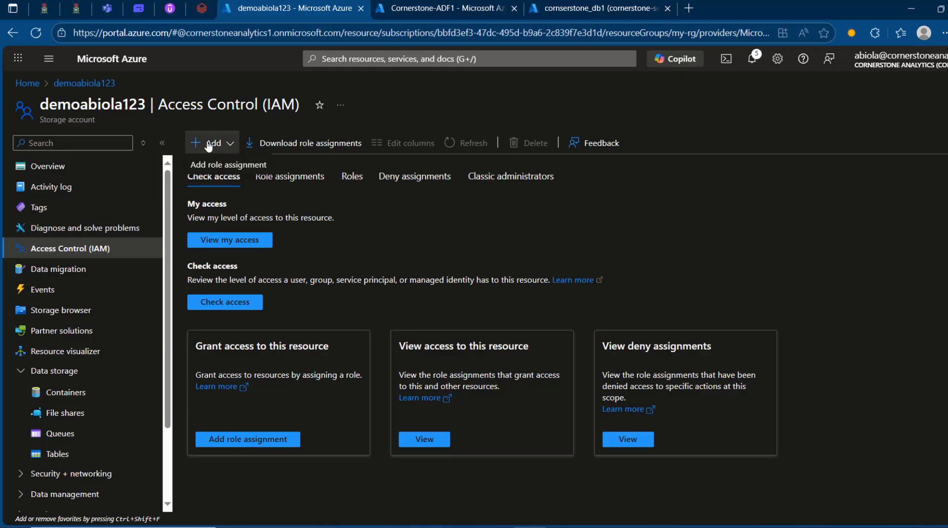
Step: Begin a role assignment on the storage account using the Storage Blob Data Contributor role
left_click(209, 146)
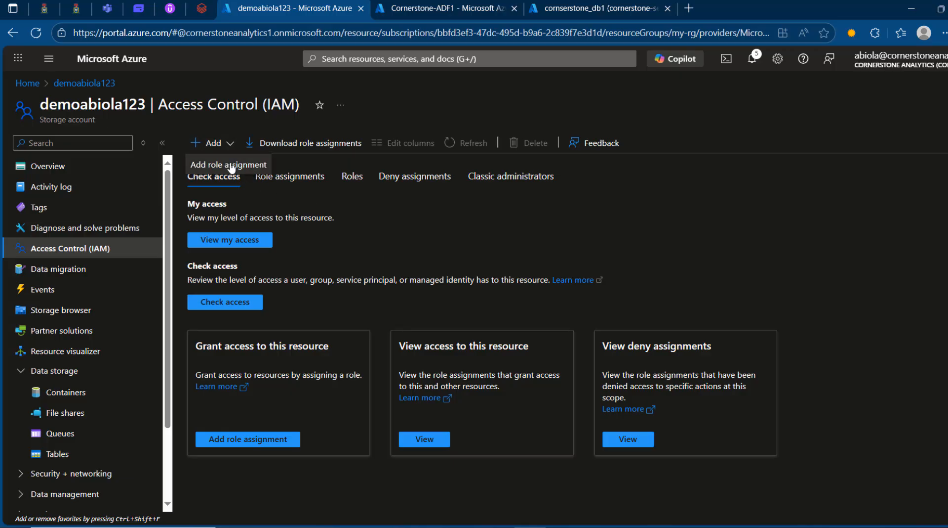
left_click(227, 167)
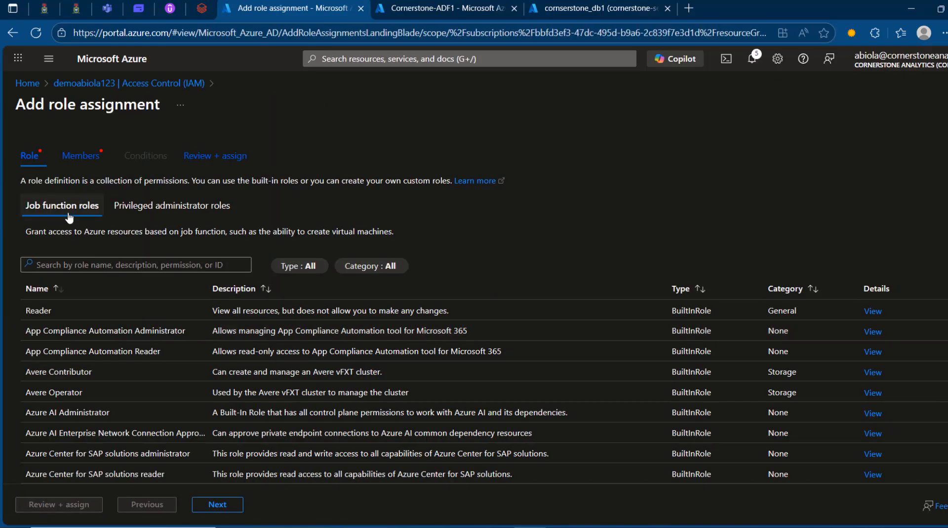
left_click(114, 263)
type("storage blob")
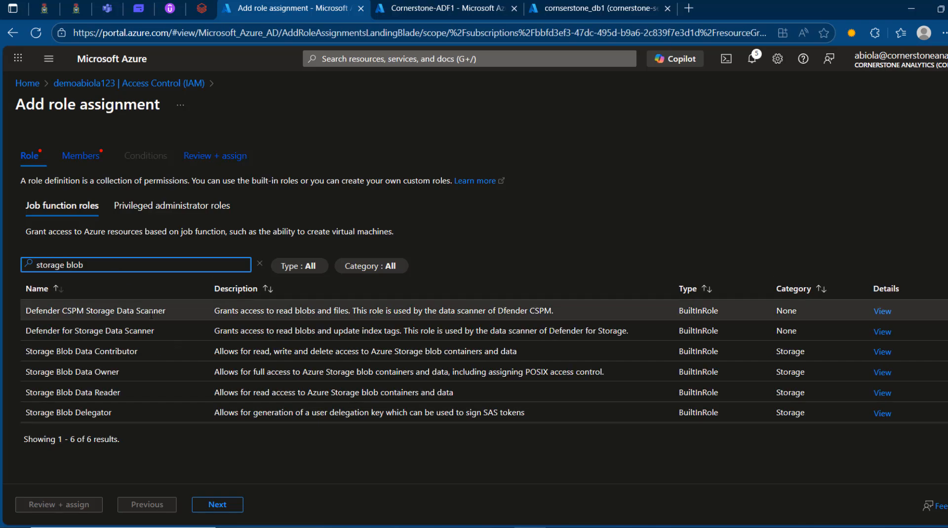
left_click(160, 351)
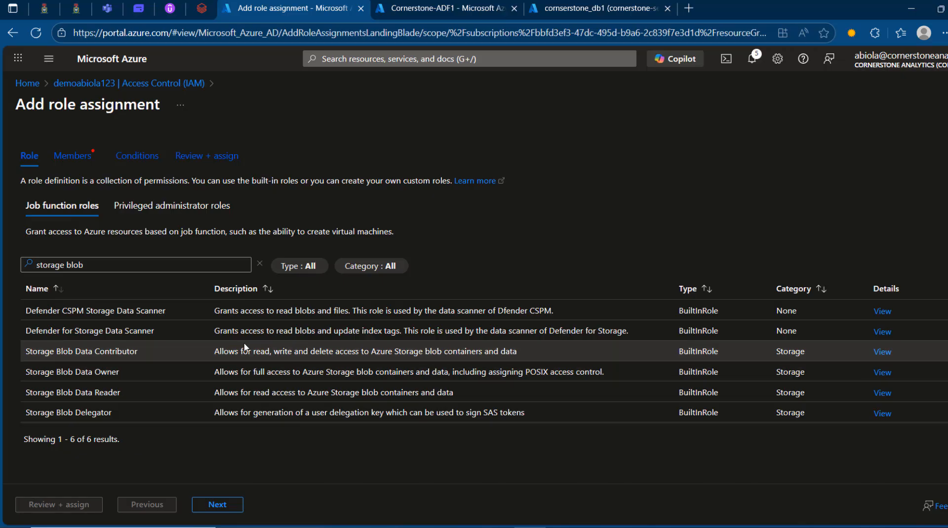
left_click(224, 509)
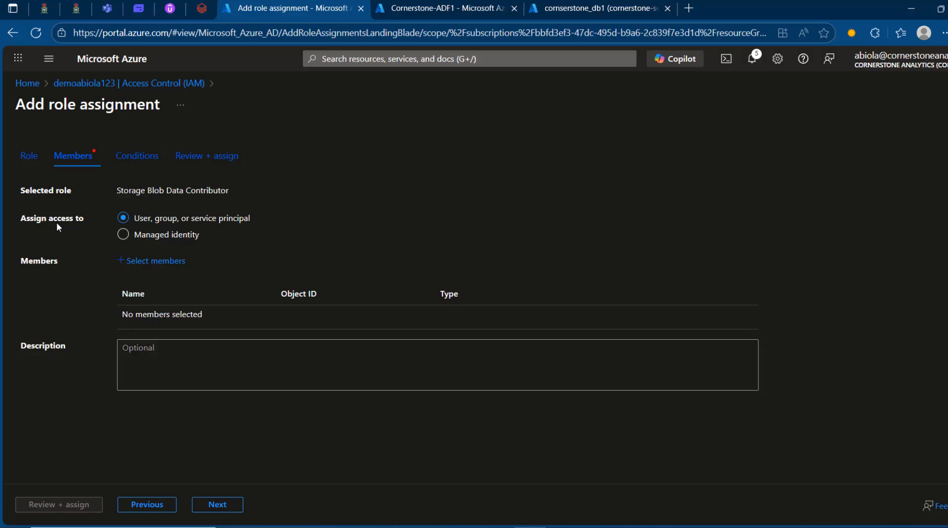
Step: Add the managed identity of the Cornerstone-ADF1 data factory (V2) as the member of the role assignment
left_click(123, 236)
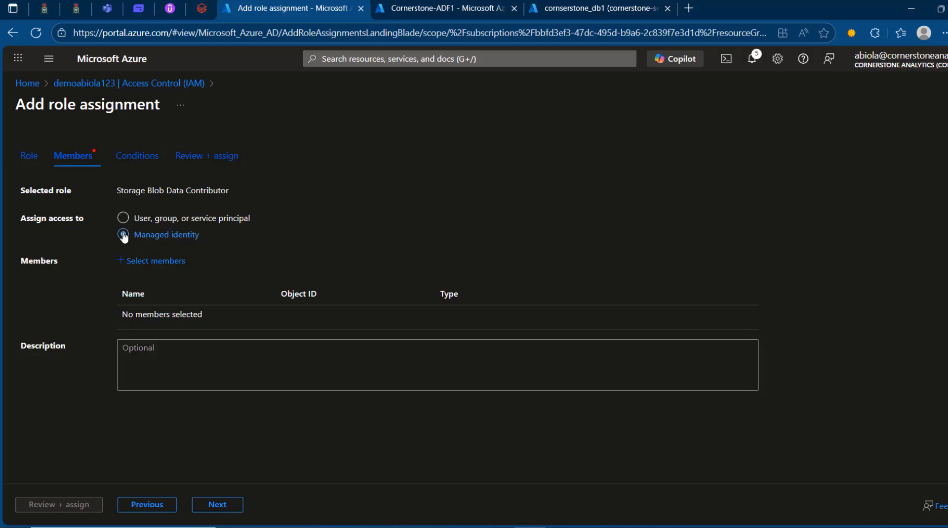
left_click(161, 262)
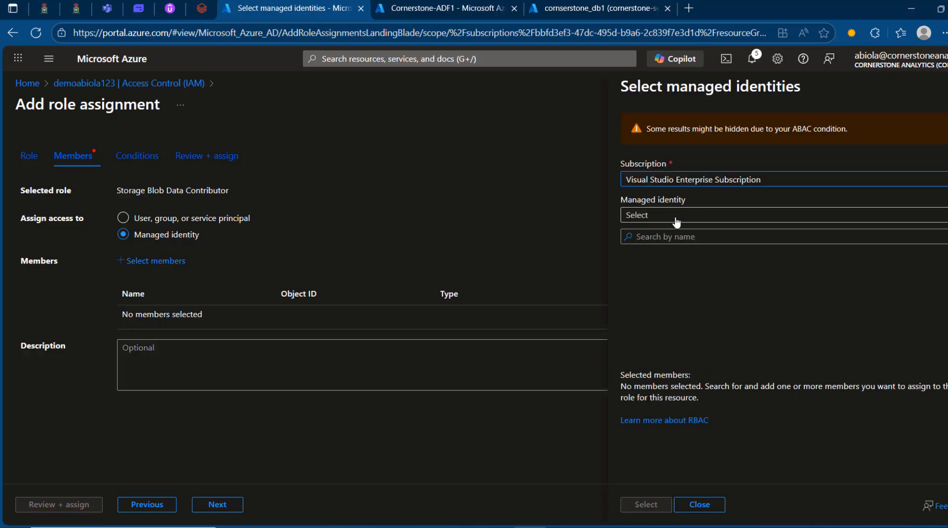
left_click(680, 218)
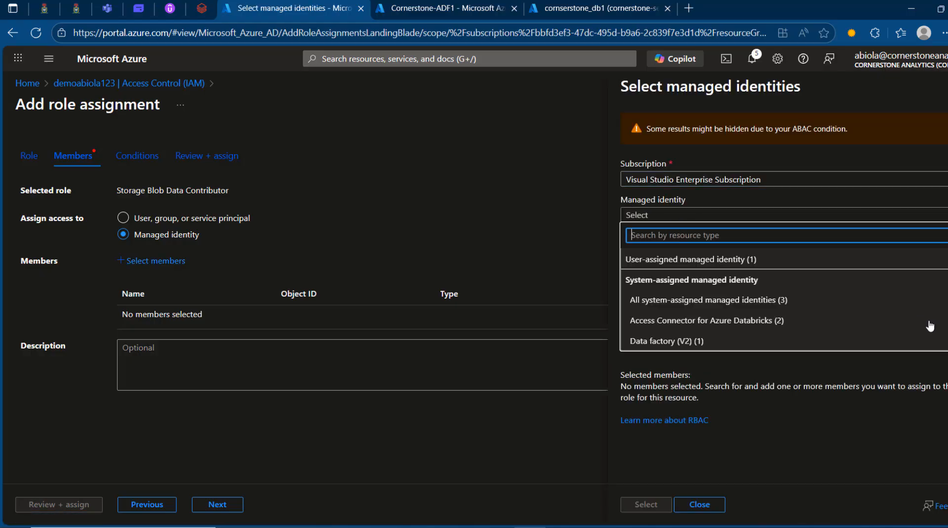
left_click(667, 341)
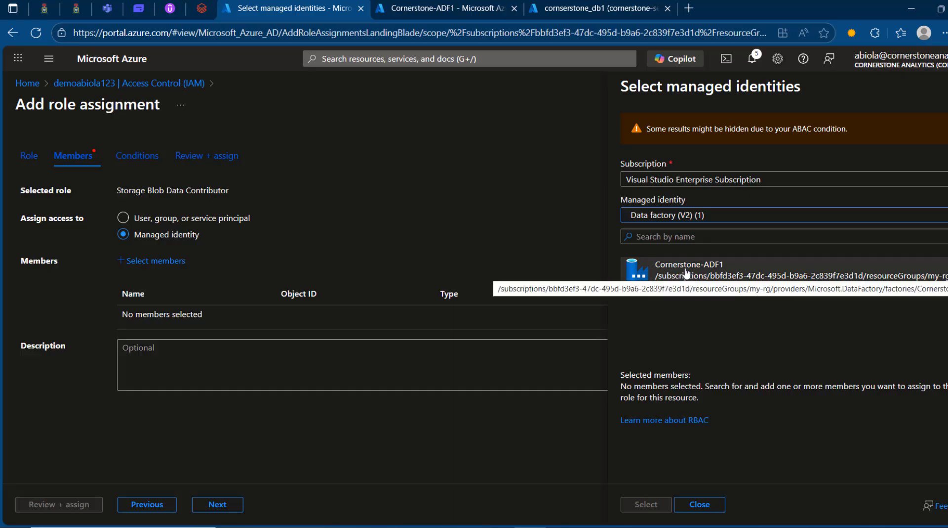
left_click(441, 4)
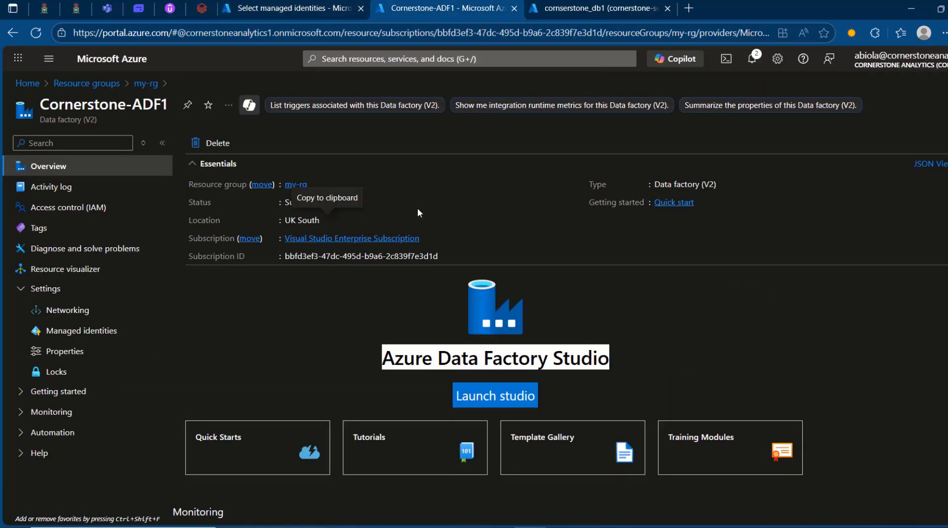
left_click(345, 4)
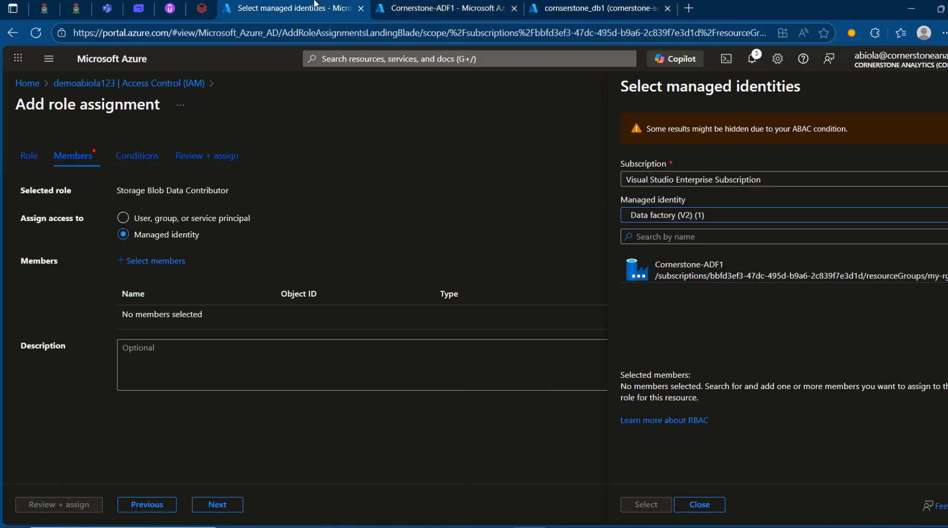
left_click(706, 273)
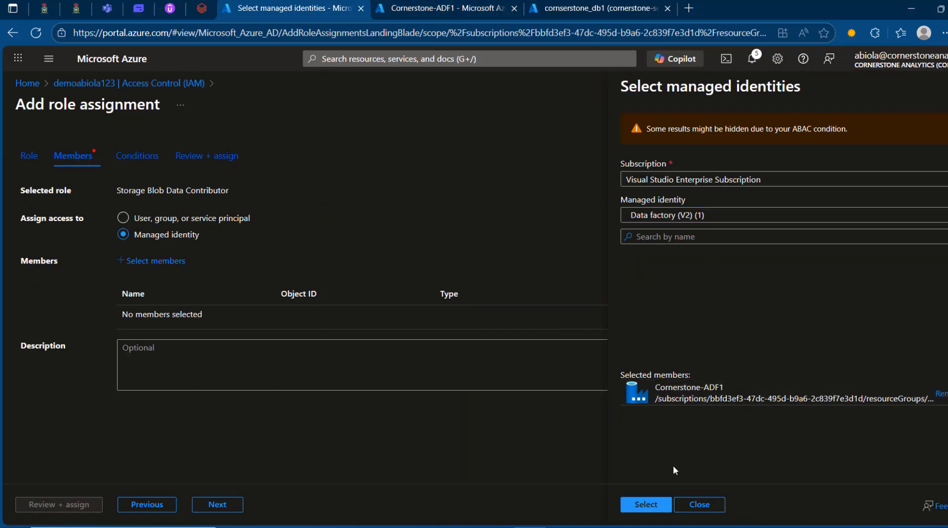
left_click(646, 503)
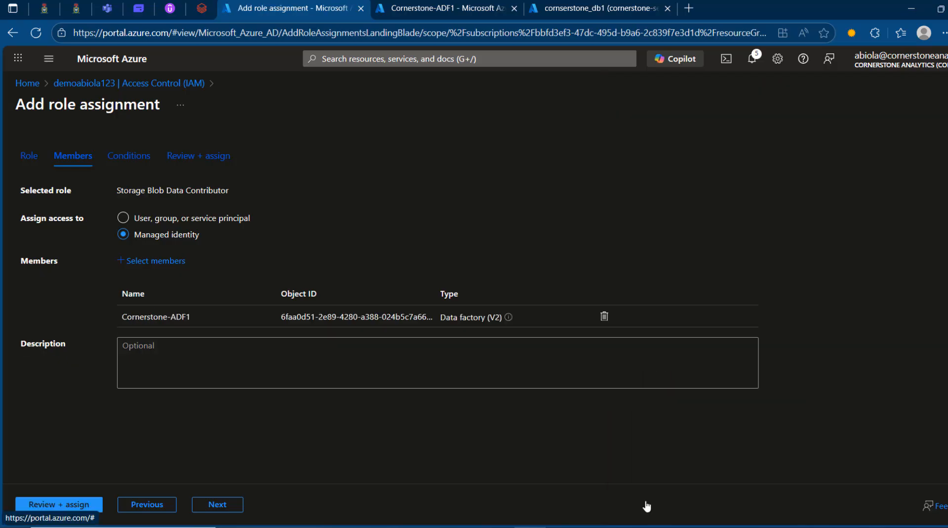
Step: Review and submit the Storage Blob Data Contributor assignment for Cornerstone-ADF1, and check it in the storage account's role assignments list
left_click_drag(111, 314, 218, 313)
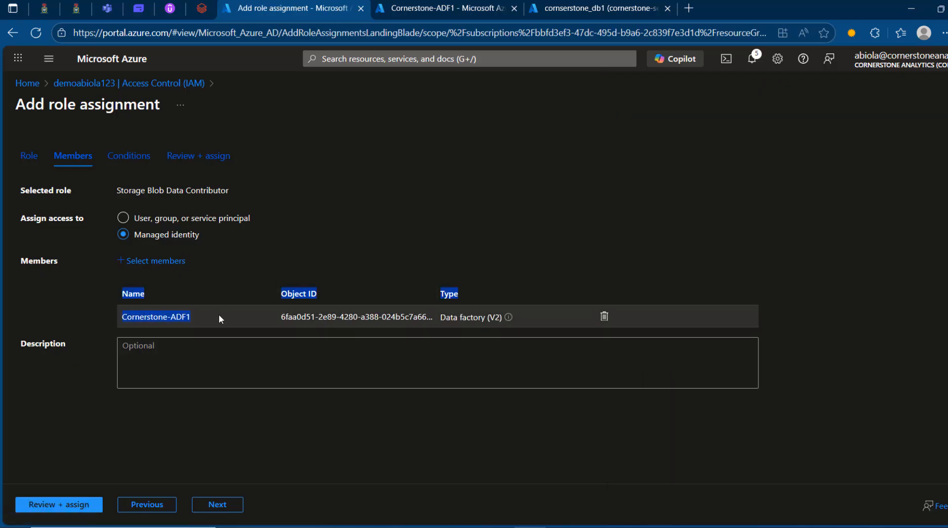
left_click(314, 320)
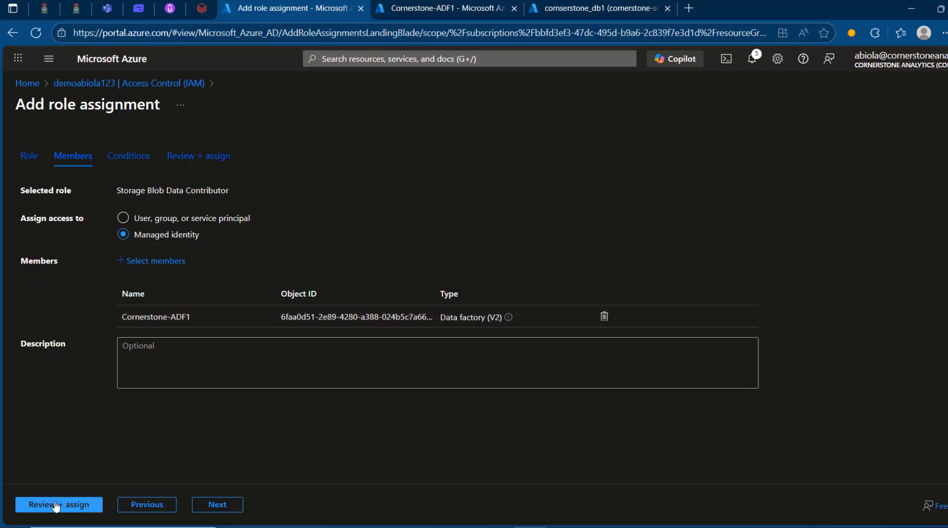
left_click(57, 507)
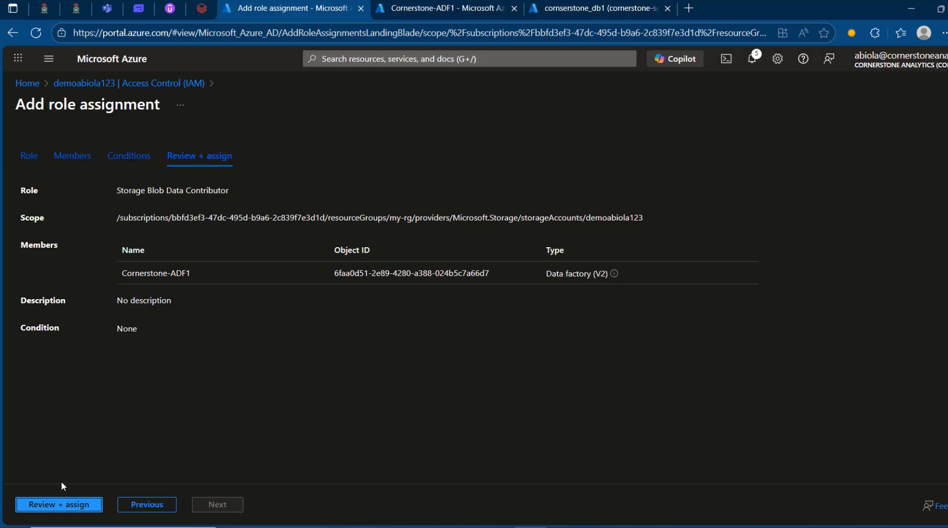
left_click(63, 505)
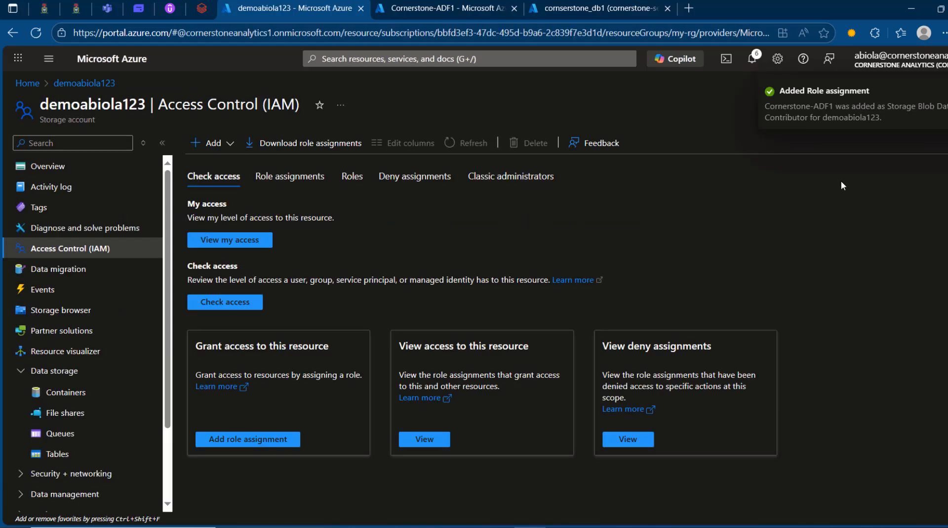
left_click(294, 181)
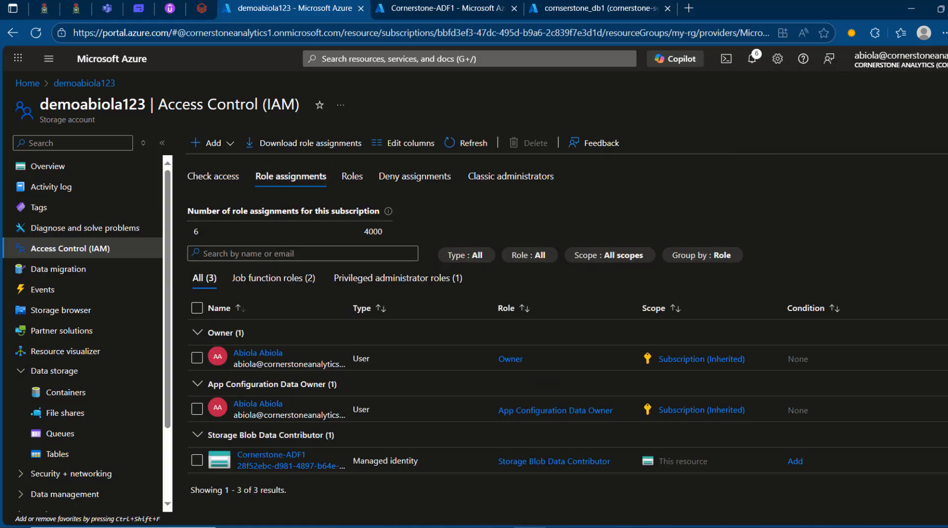
scroll(548, 385, "down", 1)
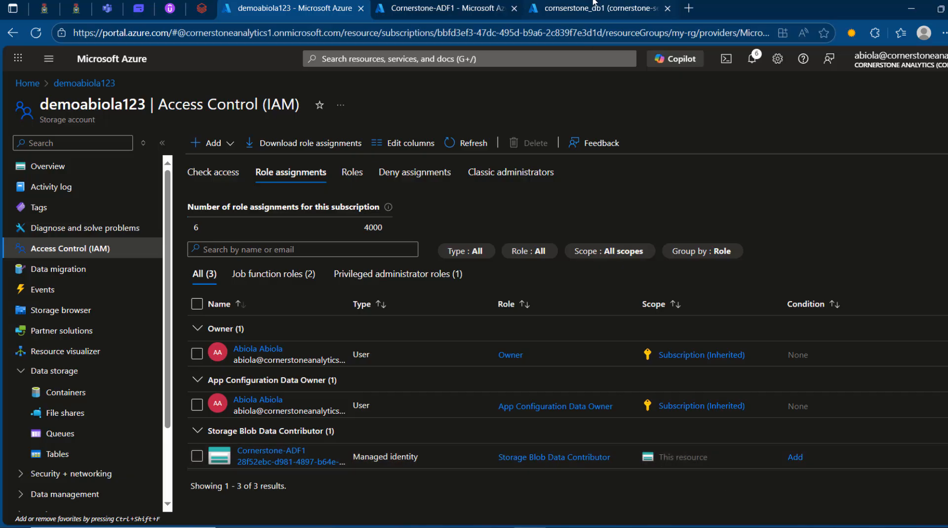
Step: Open the query editor of the cornserstone_db1 database and sign in with the Microsoft Entra account
left_click(595, 6)
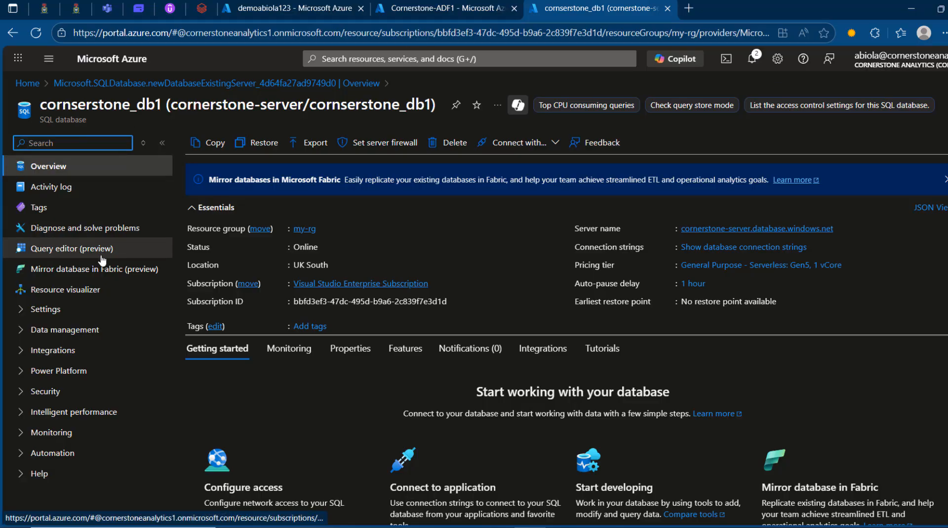
left_click(74, 253)
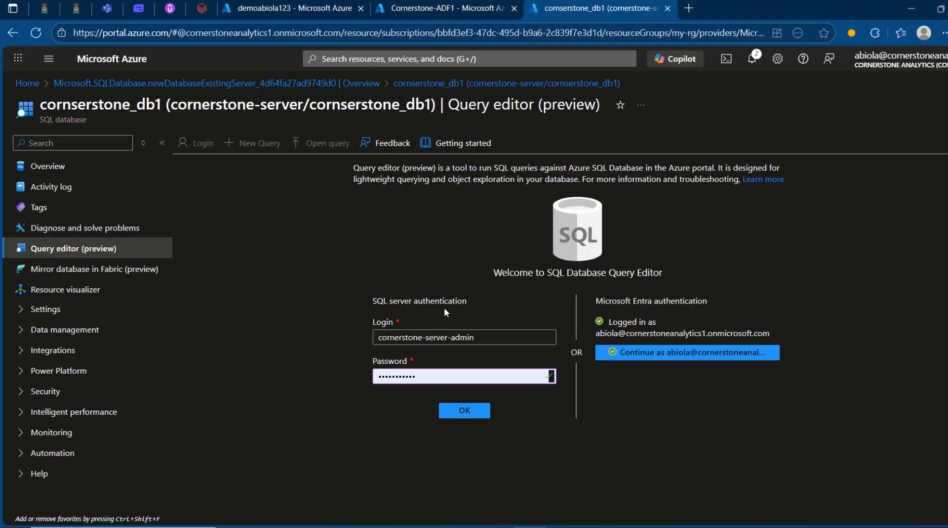
left_click(626, 356)
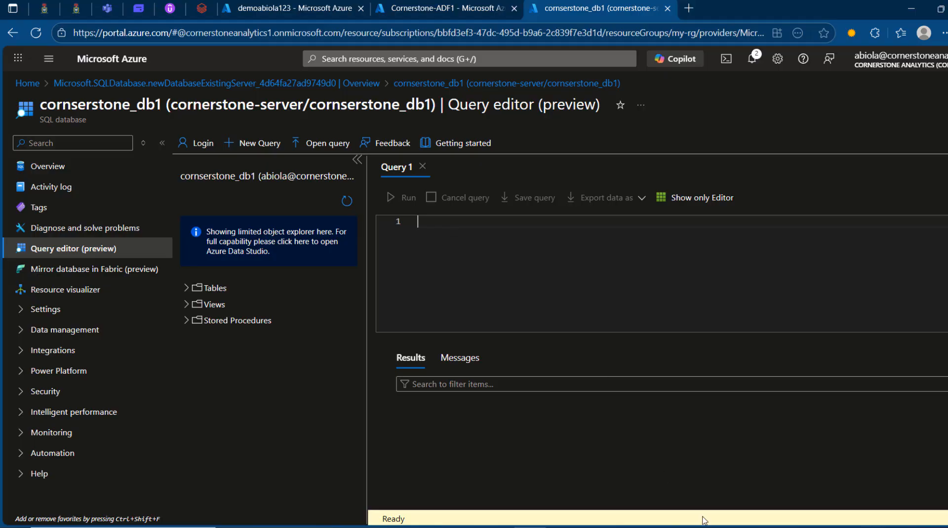
Step: Paste the SQL script that creates an [<ADF-Name>] user from the external provider and grants it db_datareader, db_datawriter and db_ddladmin
type("-- Create a contained user for the ADF managed identity CREATE USER [<ADF-Name>] FROM EXTERNAL PROVIDER;  -- Grant necessary permissions ALTER ROLE db_datareader ADD MEMBER [<ADF-Name>]; ALTER ROLE db_datawriter ADD MEMBER [<ADF-Name>]; ALTER ROLE db_ddladmin ADD MEMBER [<ADF-Name>];")
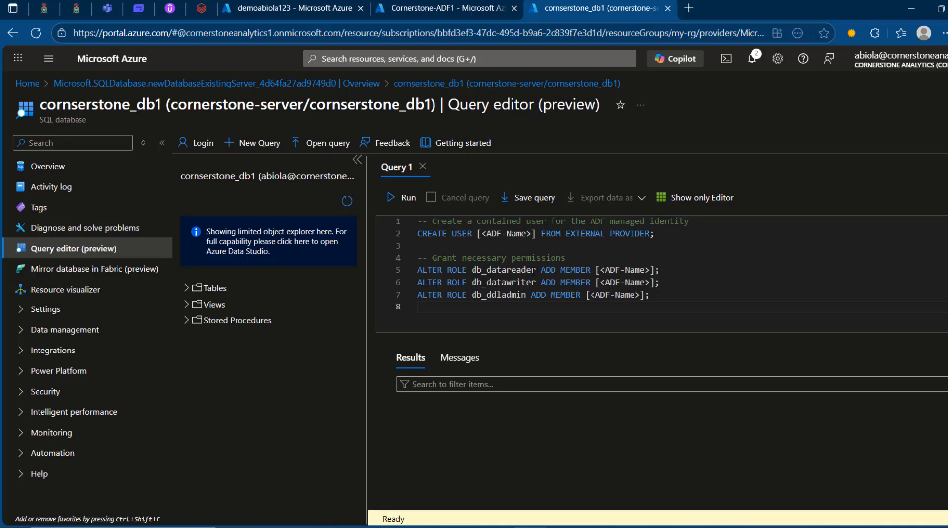
left_click(531, 271)
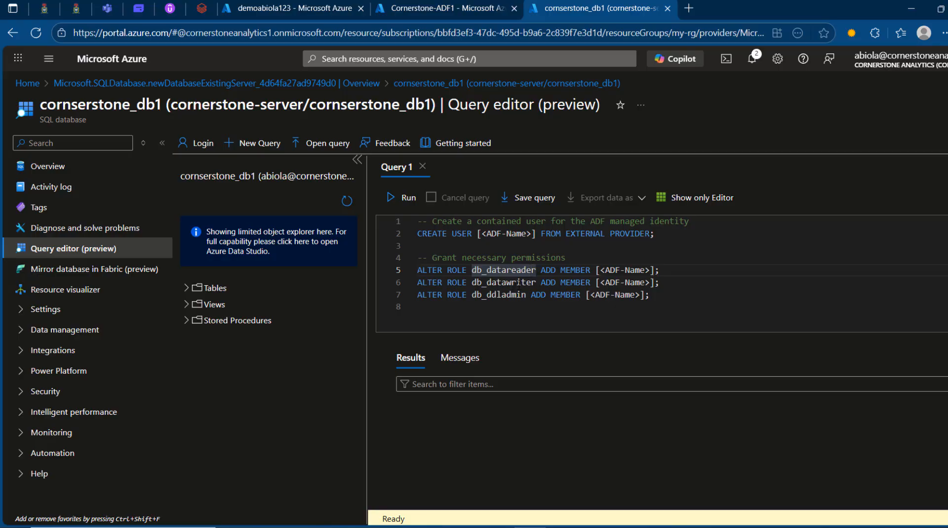
left_click_drag(511, 282, 665, 282)
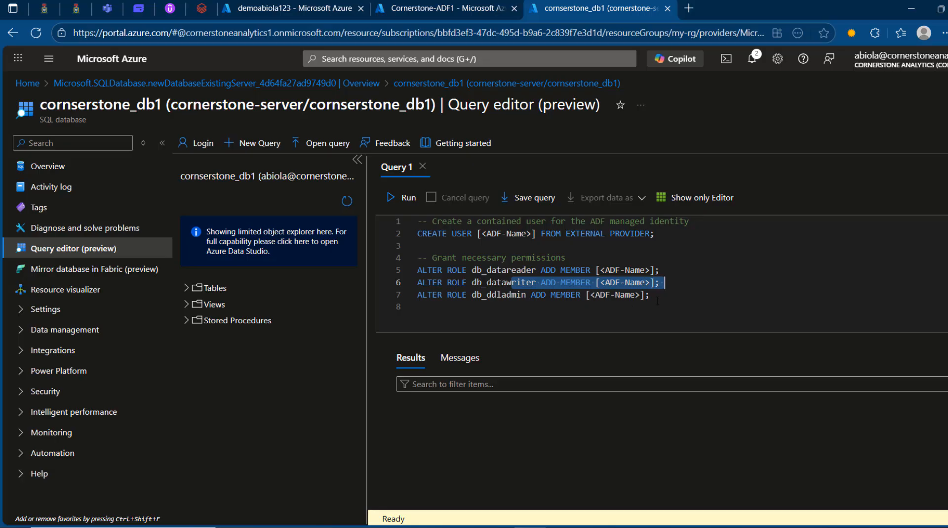
left_click(457, 310)
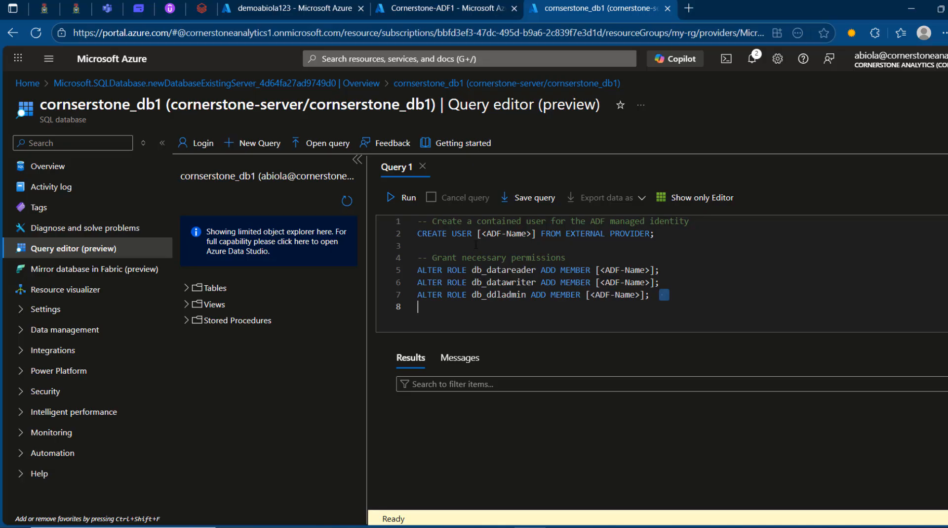
Step: Copy the name Cornerstone-ADF1 from the data factory's overview page and return to the query editor
left_click(440, 7)
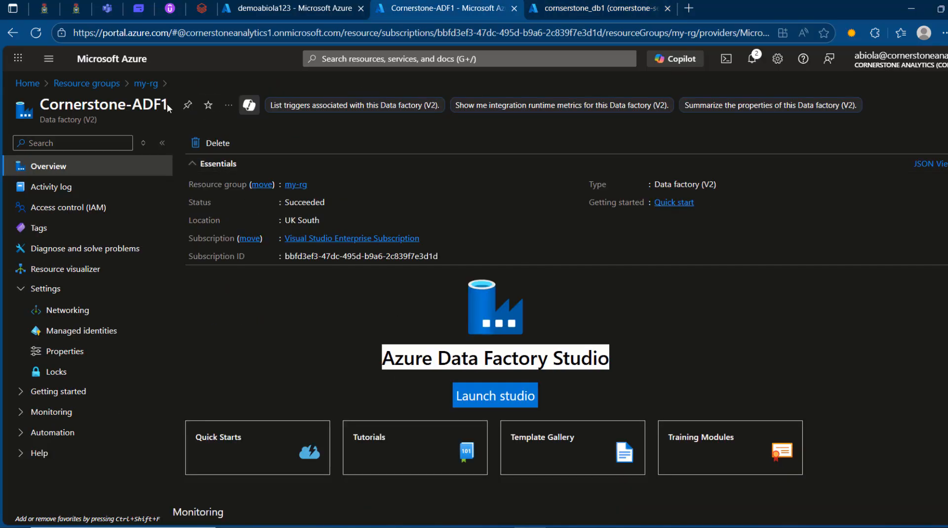
left_click_drag(168, 104, 100, 105)
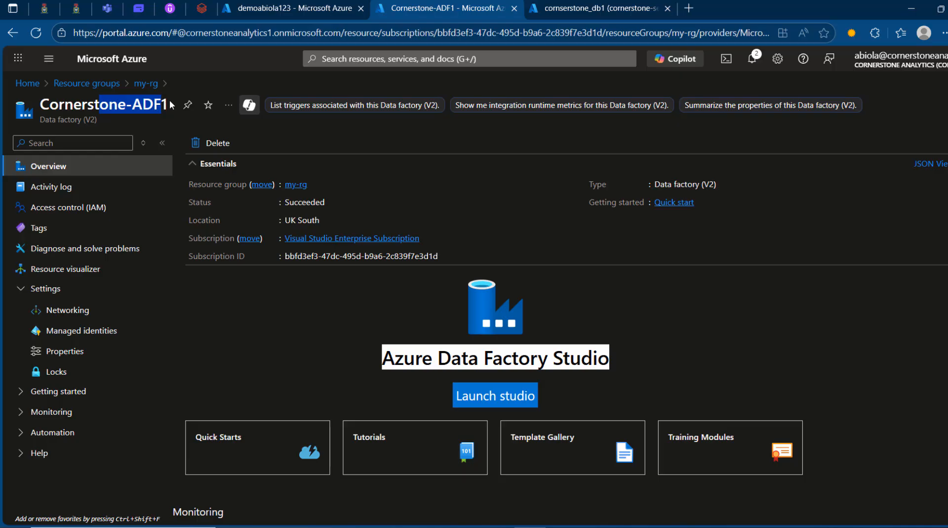
left_click_drag(172, 105, 41, 105)
key("ctrl+c")
key("alt+Tab")
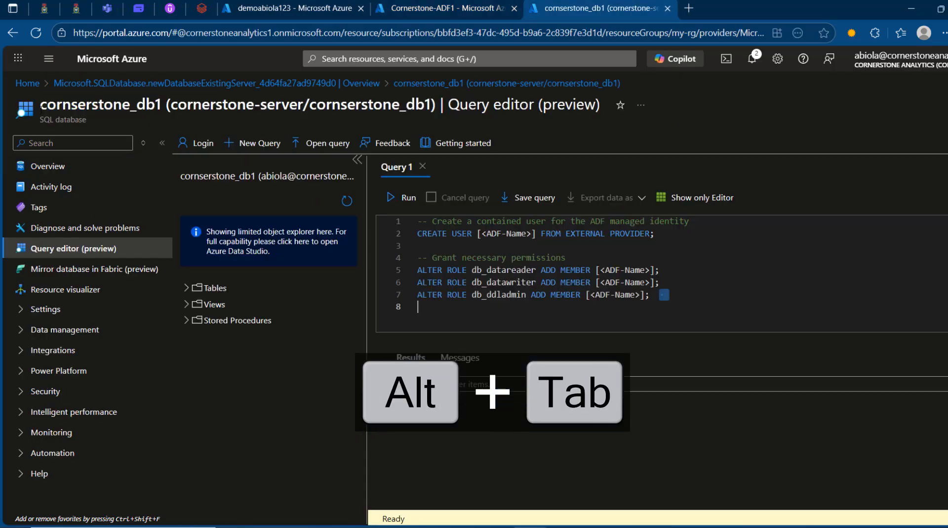
Step: Replace all [<ADF-Name>] placeholders in the script at once with "Cornerstone-ADF1" in double quotes
left_click_drag(477, 233, 537, 233)
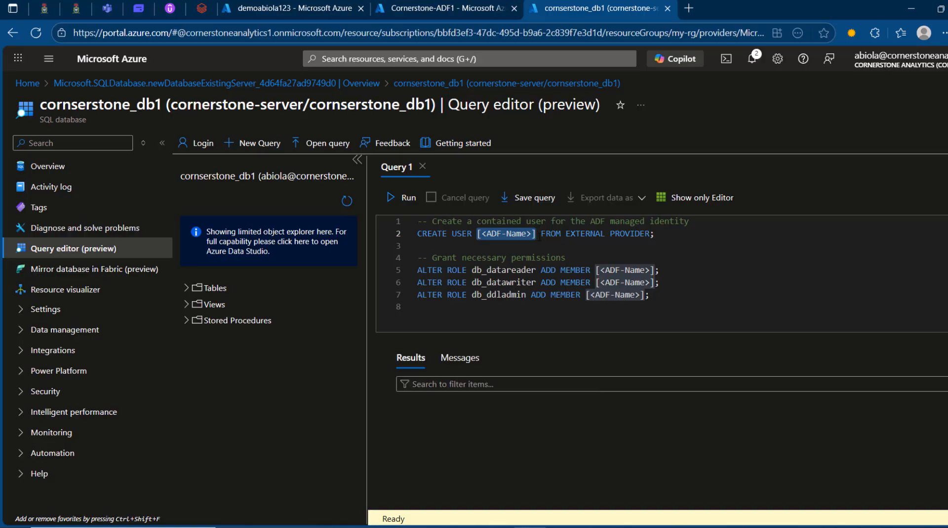
key("ctrl+shift+l")
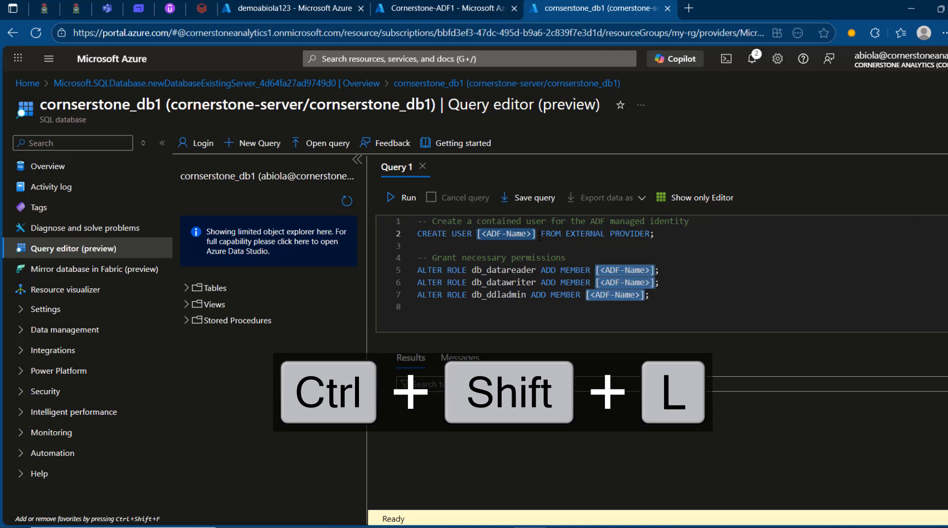
type("\"")
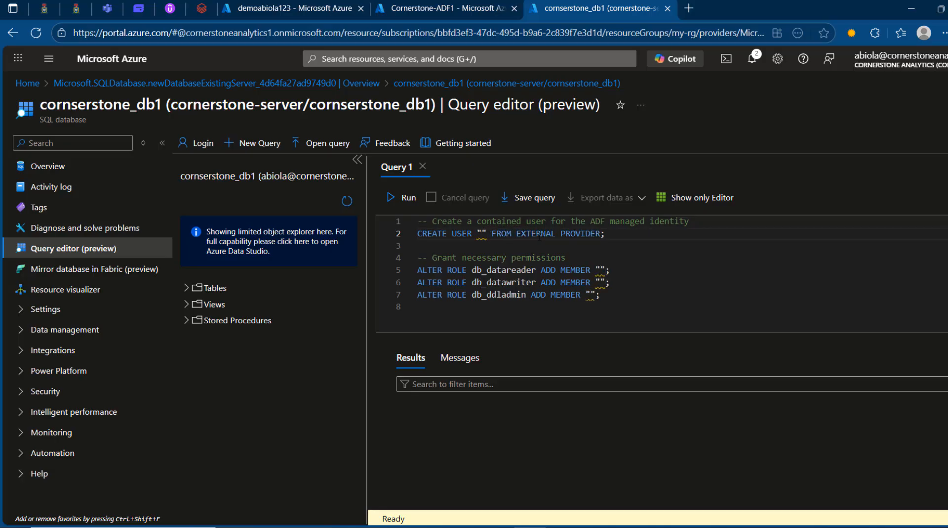
key("ctrl+v")
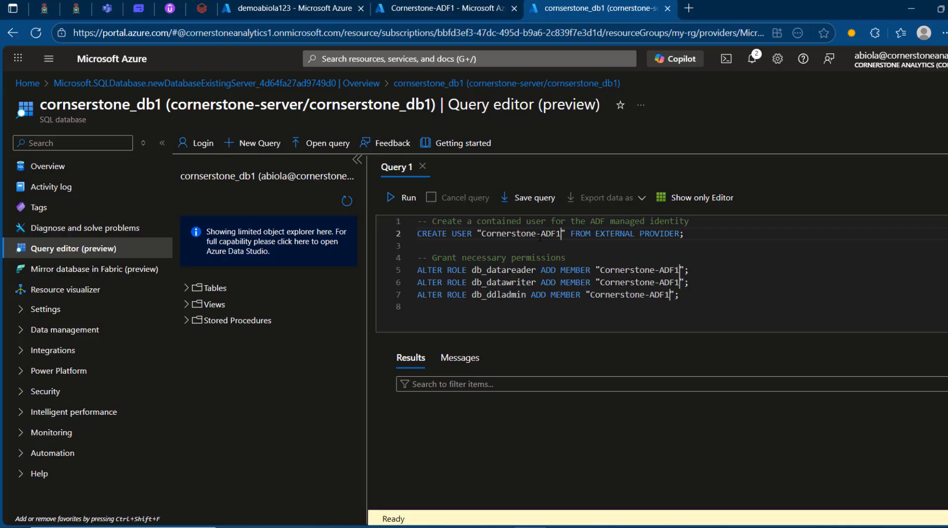
Step: Run the whole script to create the Cornerstone-ADF1 database user and grant its roles
left_click(660, 295)
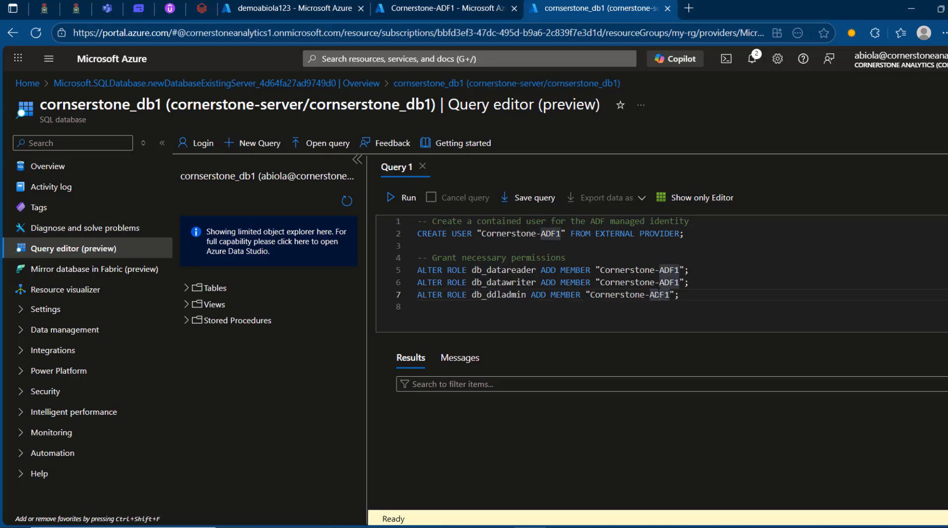
key("ctrl+a")
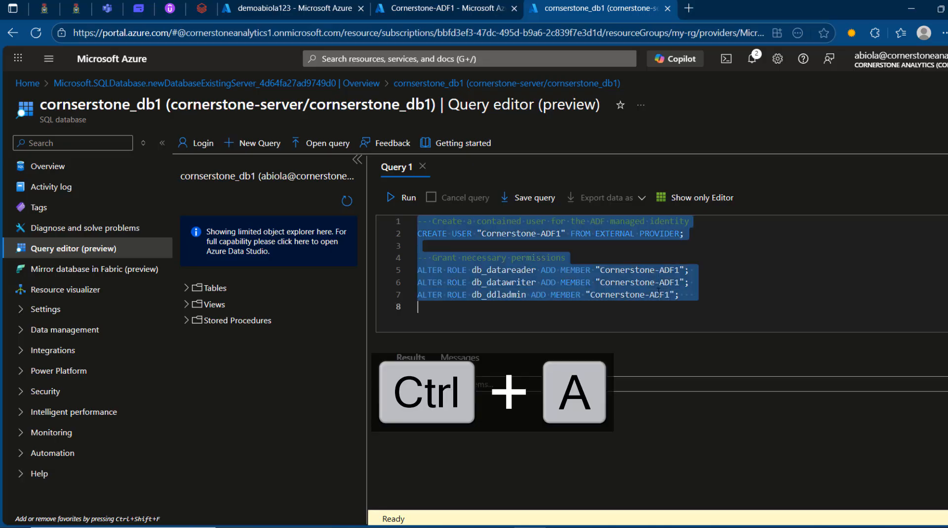
left_click(403, 198)
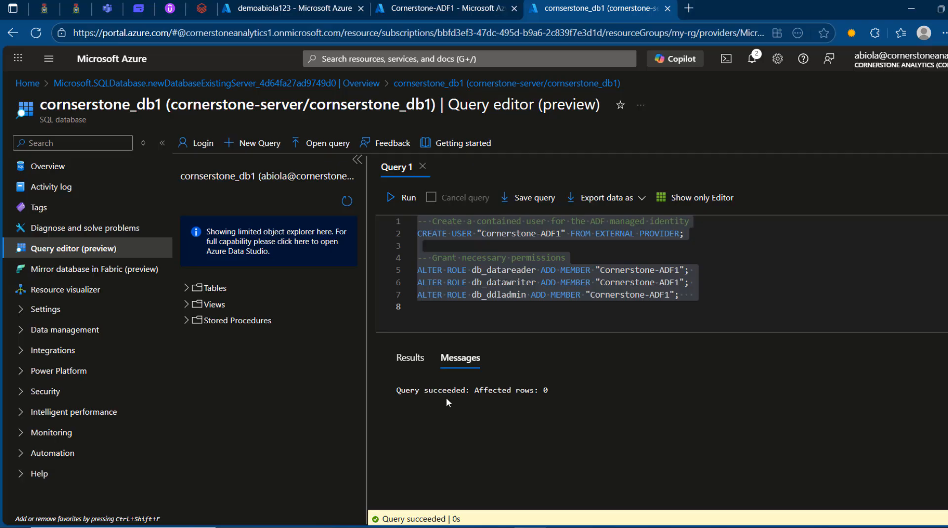
Step: Revisit the storage account, database and data factory pages, and launch Azure Data Factory Studio for Cornerstone-ADF1
left_click(415, 6)
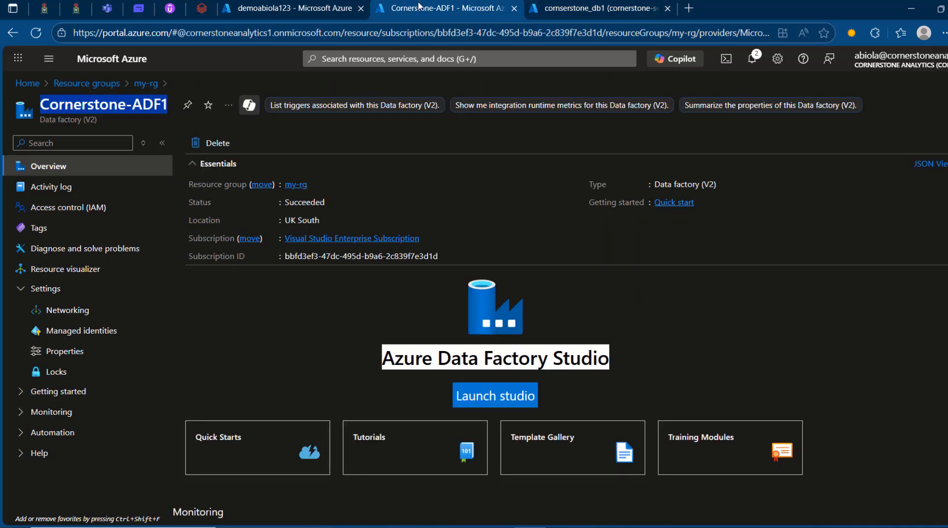
left_click(294, 7)
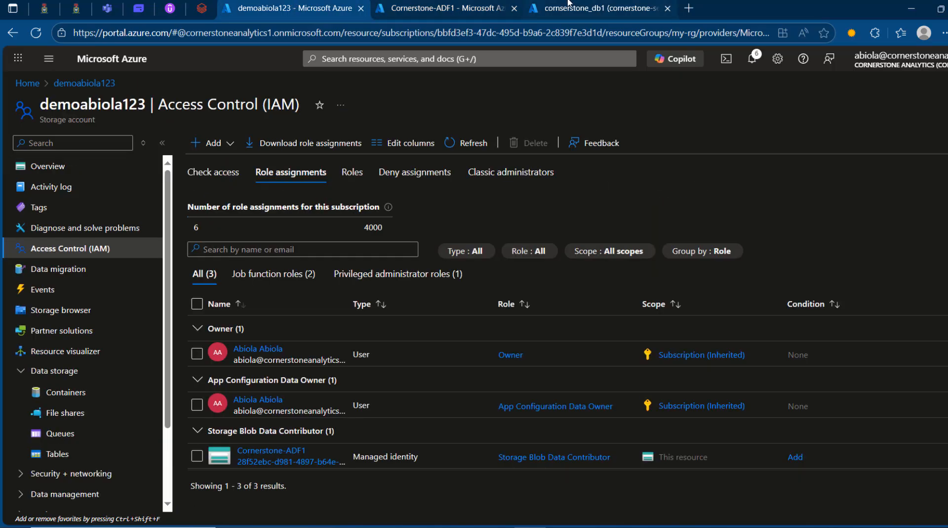
left_click(568, 5)
left_click(375, 8)
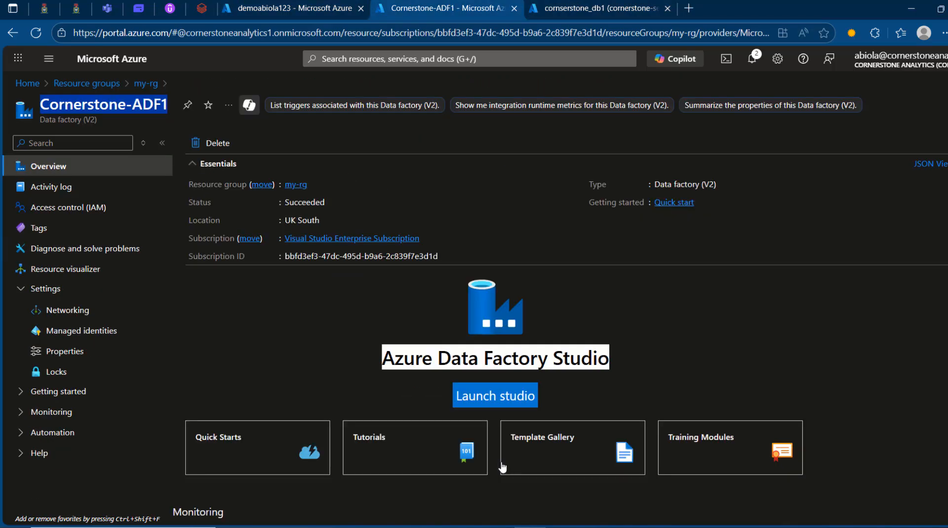
left_click(491, 402)
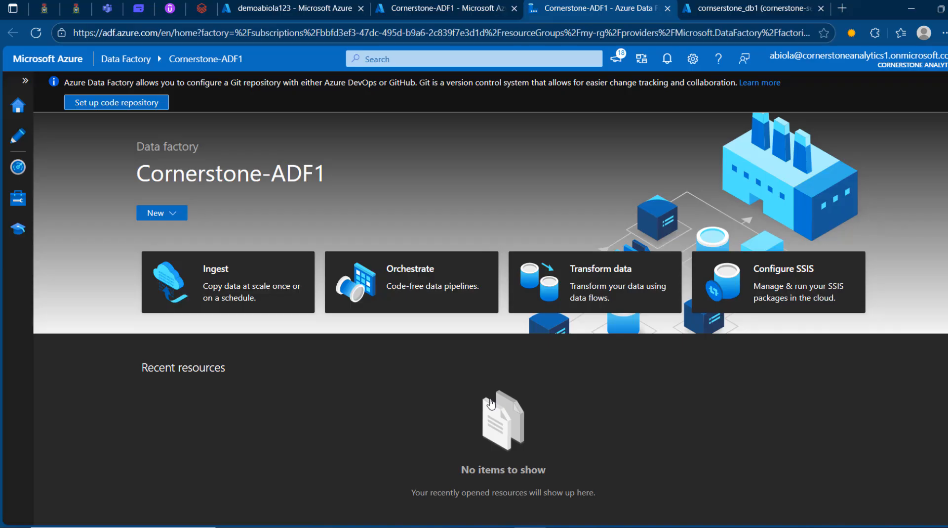
Step: Start a new linked service of type Azure Data Lake Storage Gen2 from the factory's management area
left_click(25, 80)
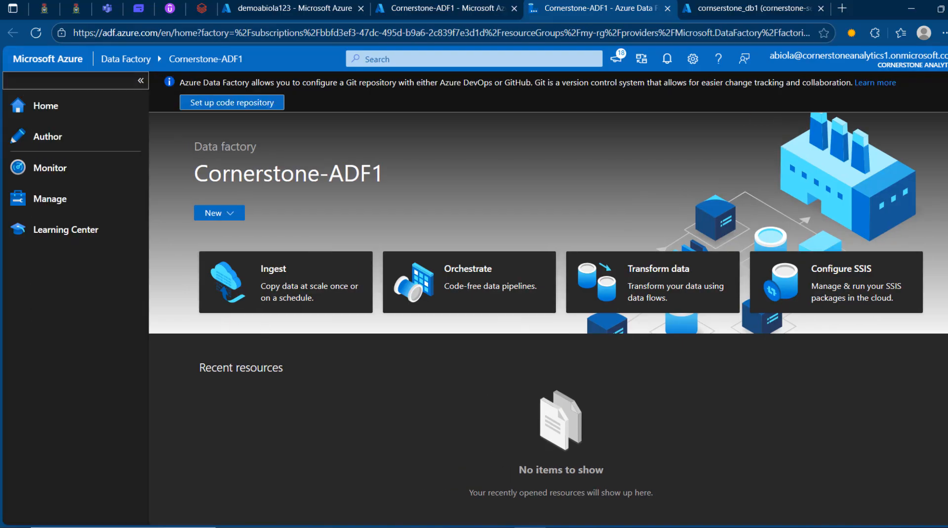
left_click(47, 208)
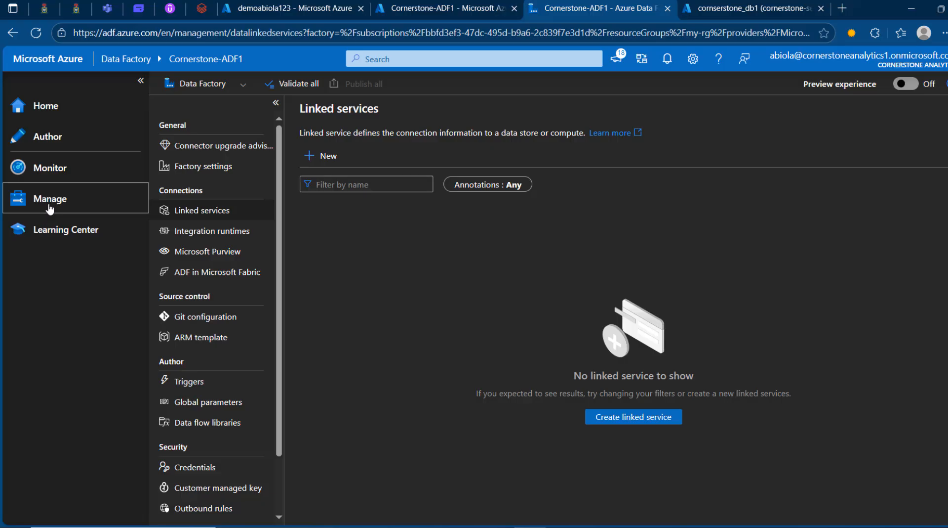
left_click(318, 158)
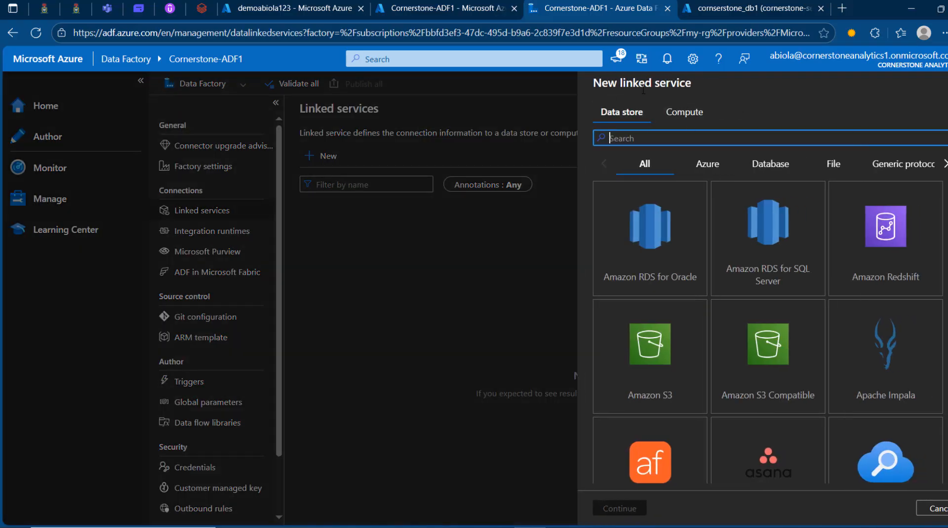
type("azure data")
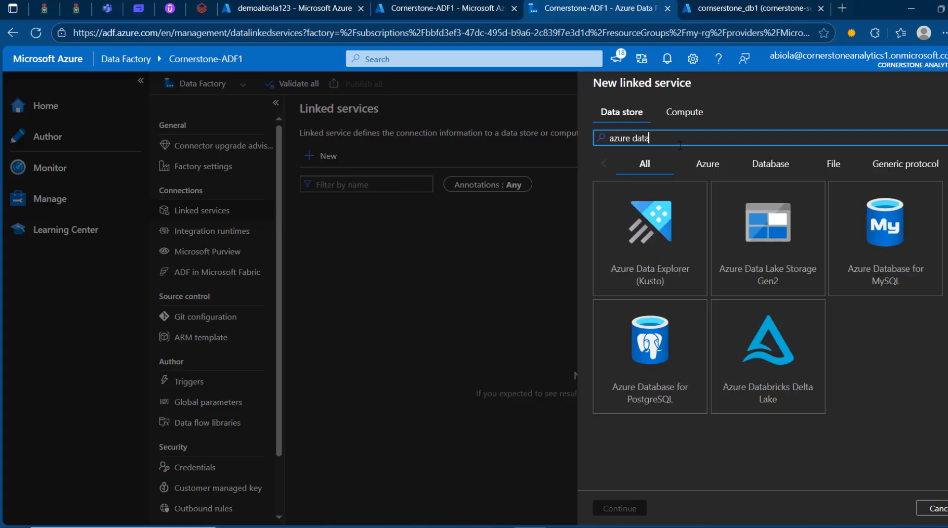
left_click(777, 268)
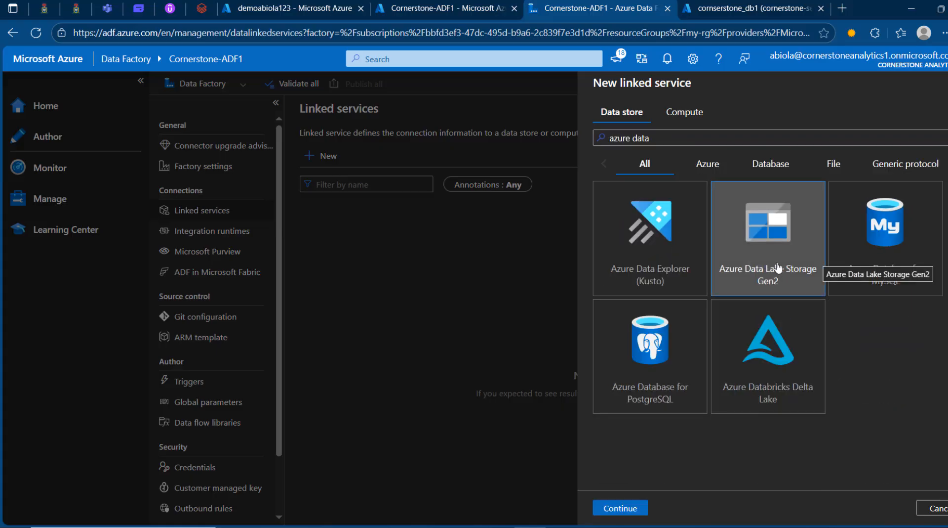
left_click(628, 509)
Step: Name the linked service AzureDataLakeStorageLinkedService and set its authentication type to System-assigned managed identity
key("BackSpace")
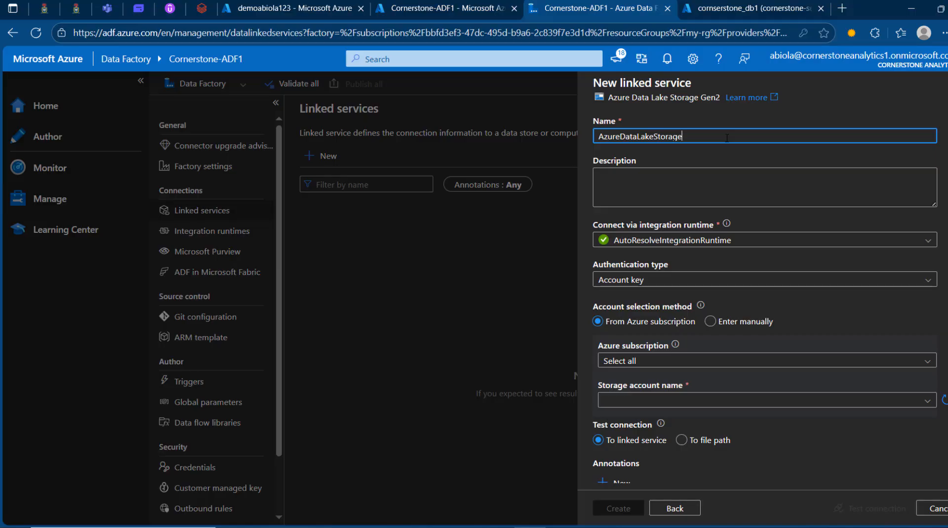
type("LinkedService")
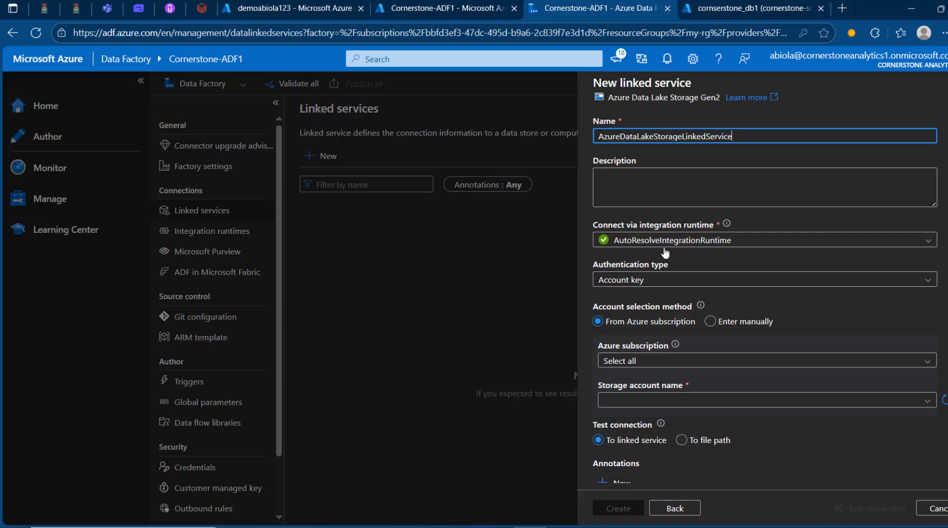
left_click(690, 279)
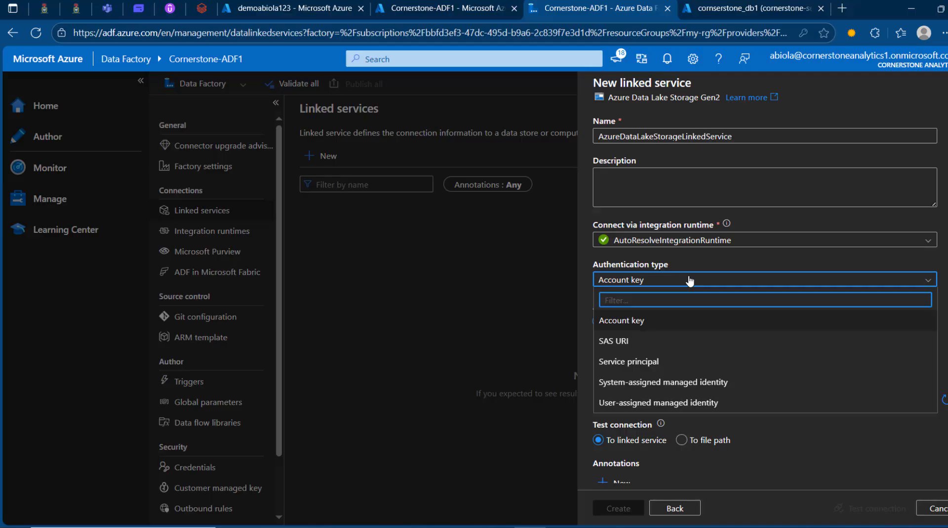
left_click(667, 386)
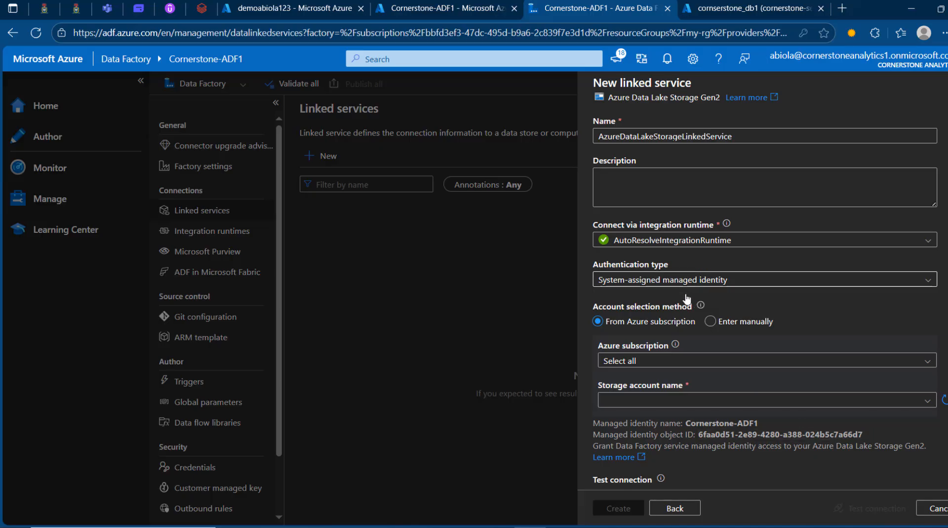
Step: Target storage account demoabiola123 in the Visual Studio Enterprise Subscription, and create the linked service after testing its connection
left_click(687, 362)
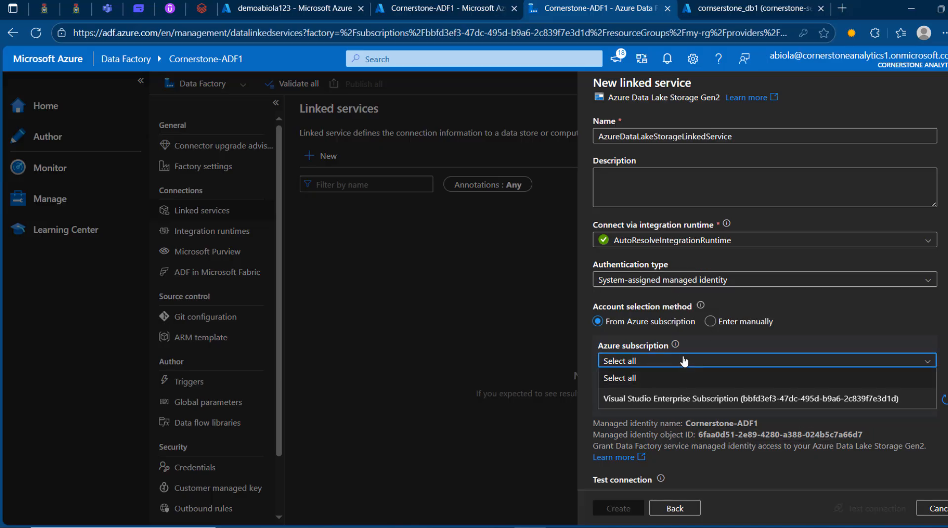
left_click(648, 394)
left_click(701, 401)
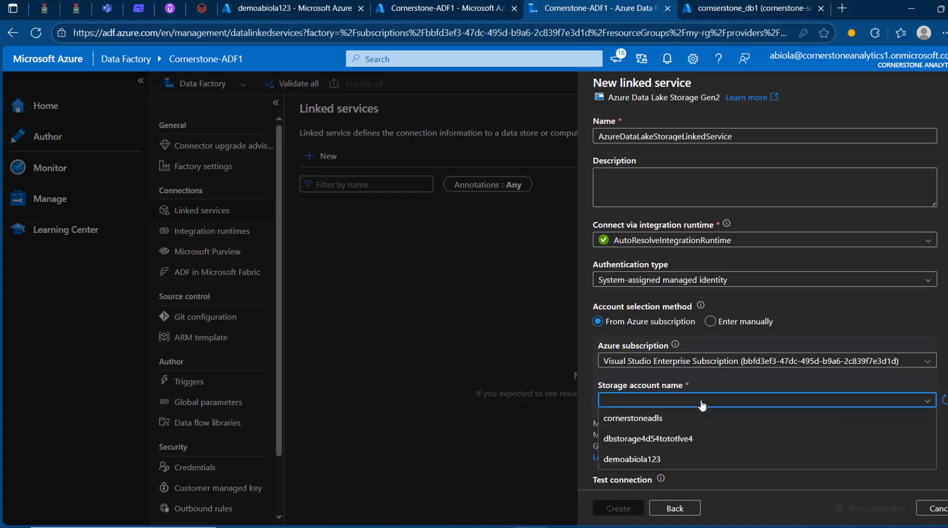
left_click(630, 462)
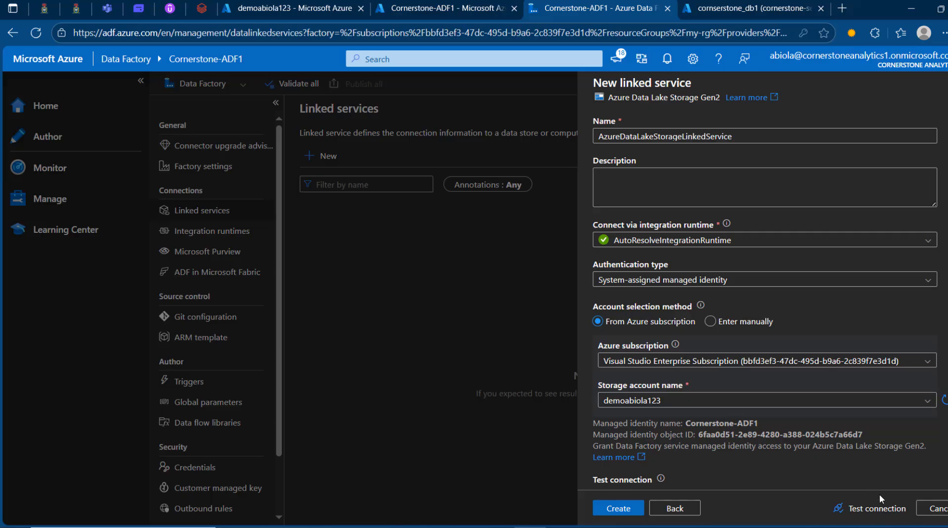
left_click(877, 507)
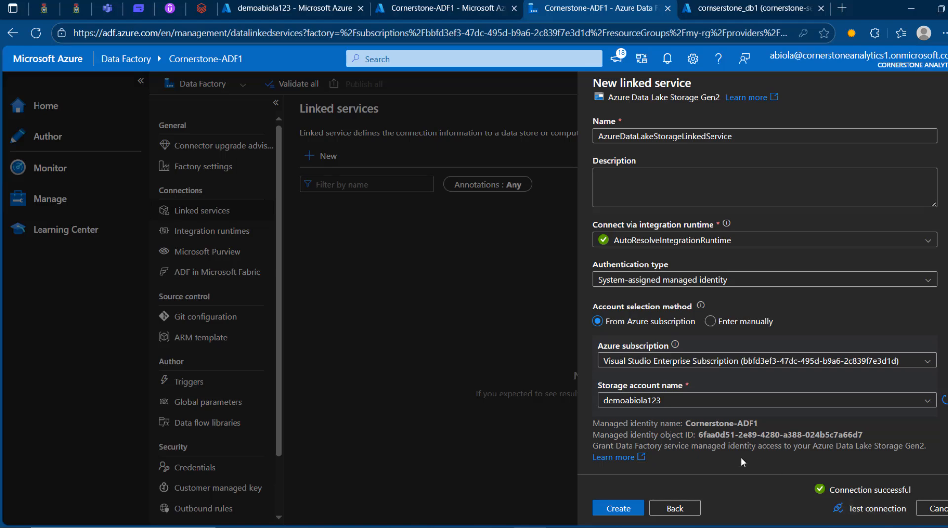
left_click(618, 508)
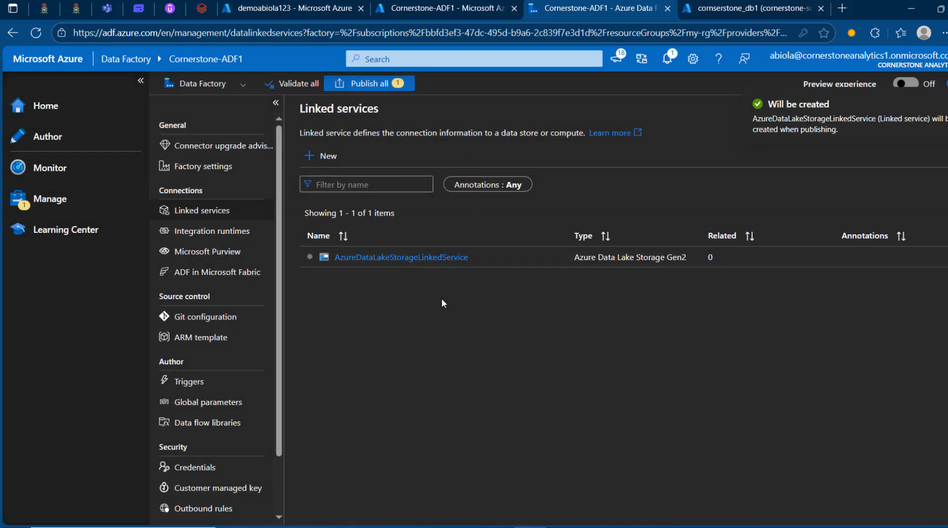
Step: Start a second linked service of type Azure SQL Database and name it AzureSqlDatabaseLinkedService
left_click(323, 156)
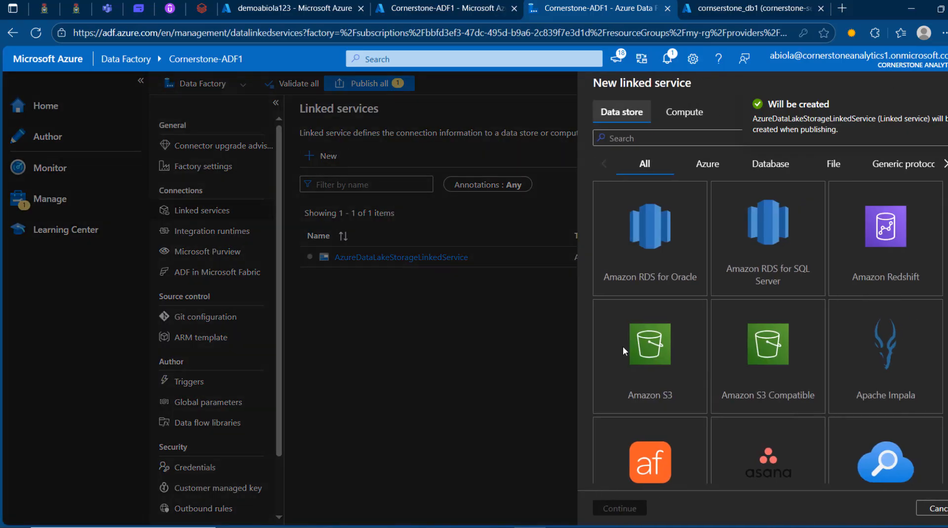
type("azure sql")
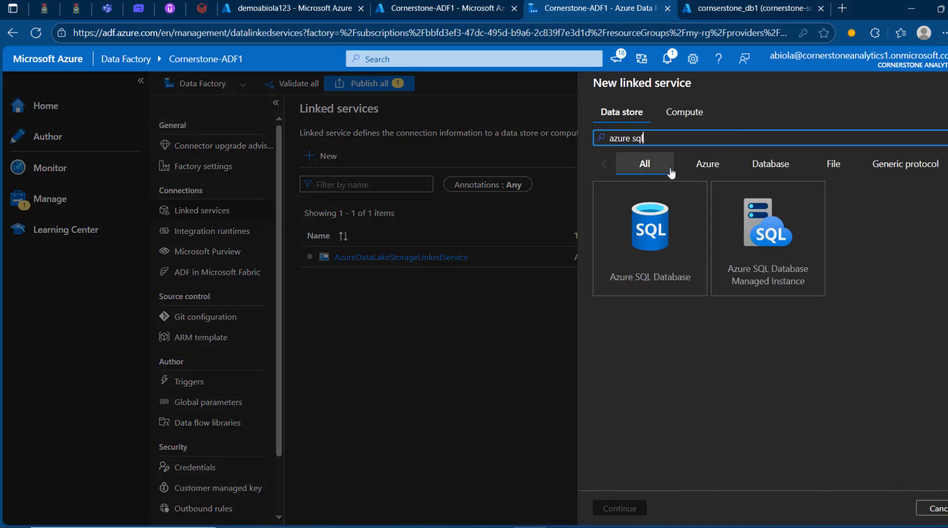
left_click(659, 228)
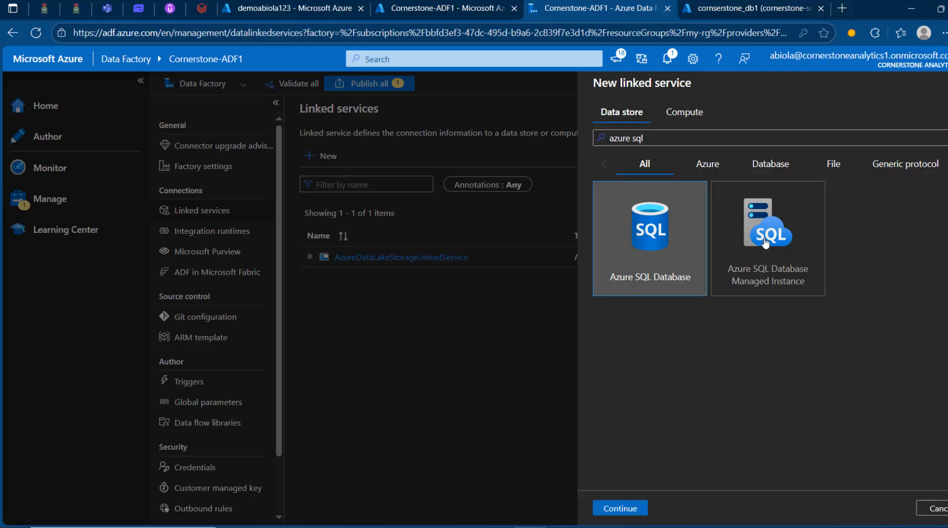
left_click(626, 509)
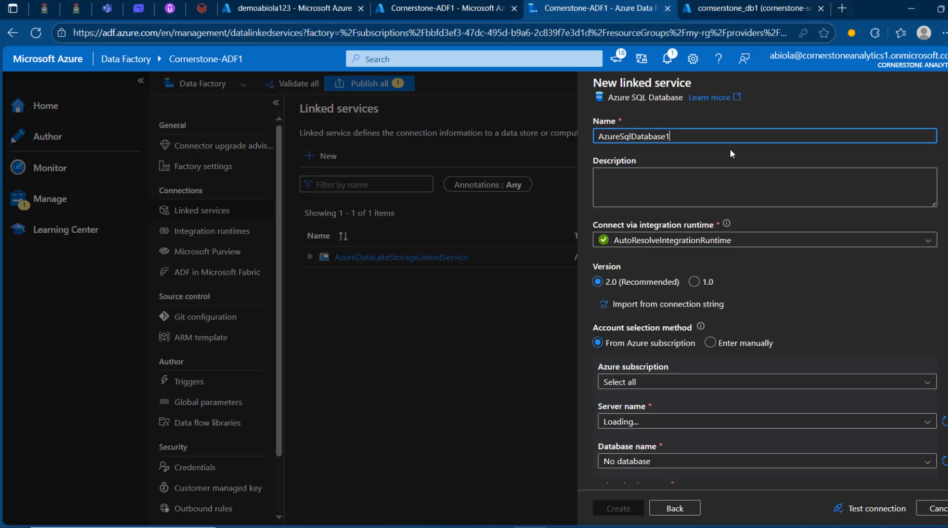
key("BackSpace")
type("L")
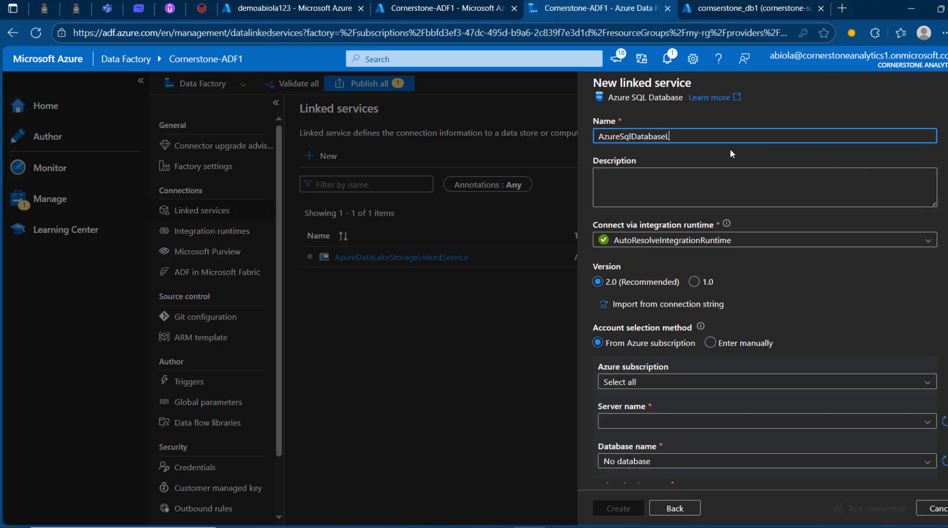
type("inkedService")
Step: Point the SQL linked service to the Visual Studio Enterprise Subscription, server cornerstone-server and database cornserstone_db1
left_click(725, 385)
left_click(717, 421)
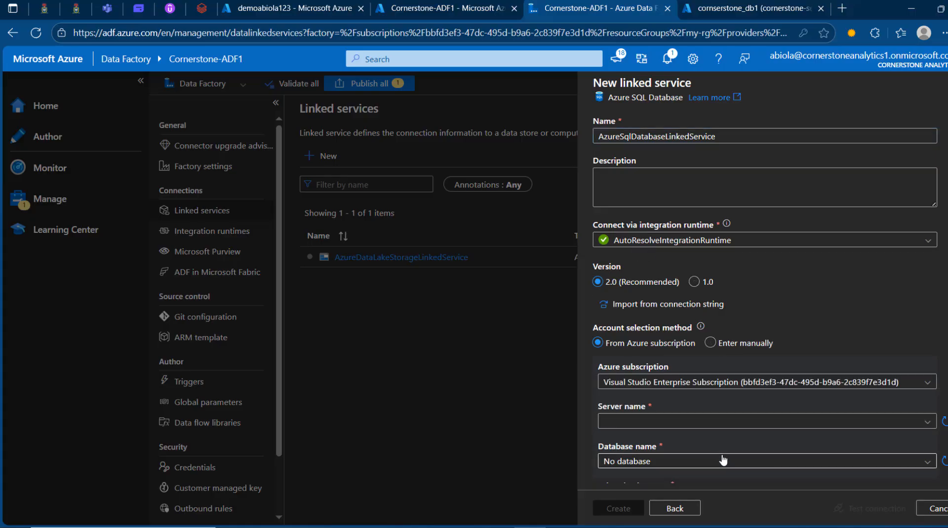
left_click(692, 424)
left_click(657, 440)
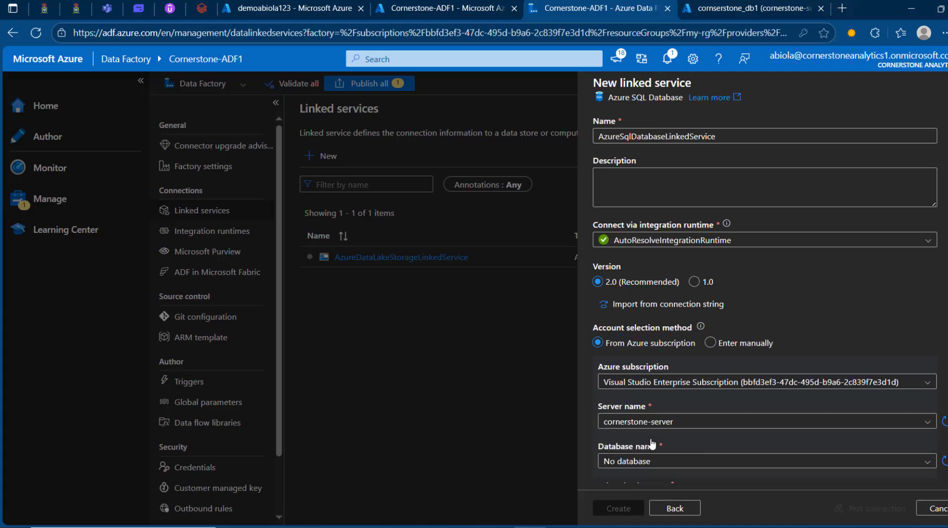
left_click(711, 460)
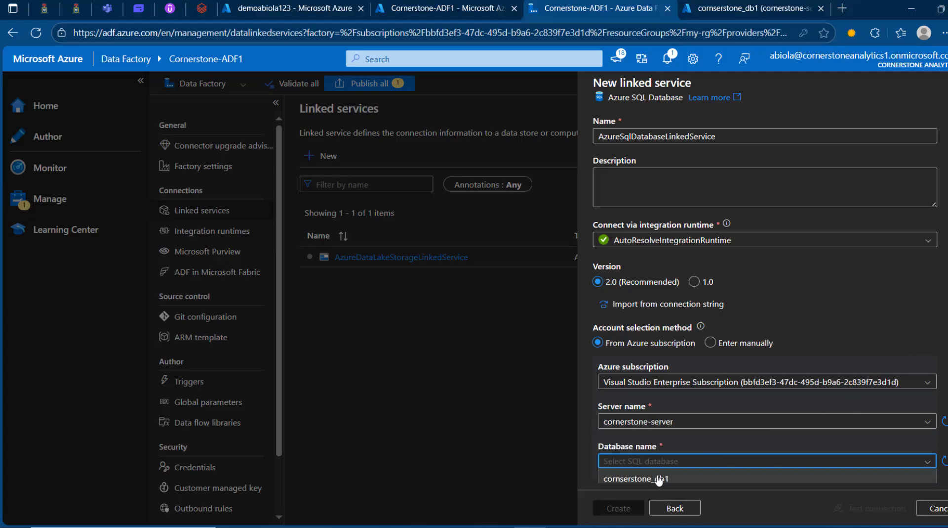
left_click(654, 478)
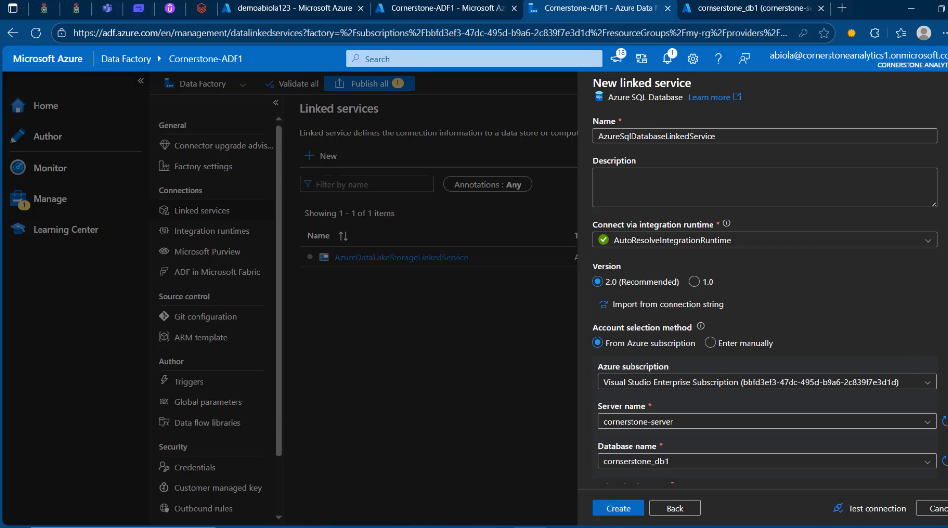
Step: Set the SQL linked service's authentication to System-assigned managed identity, and create it after testing the connection
scroll(862, 376, "down", 3)
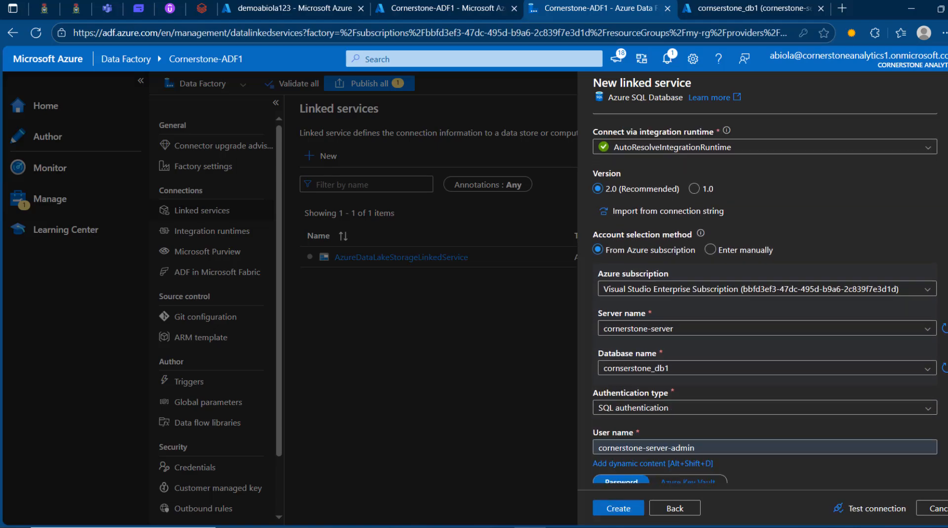
left_click(855, 341)
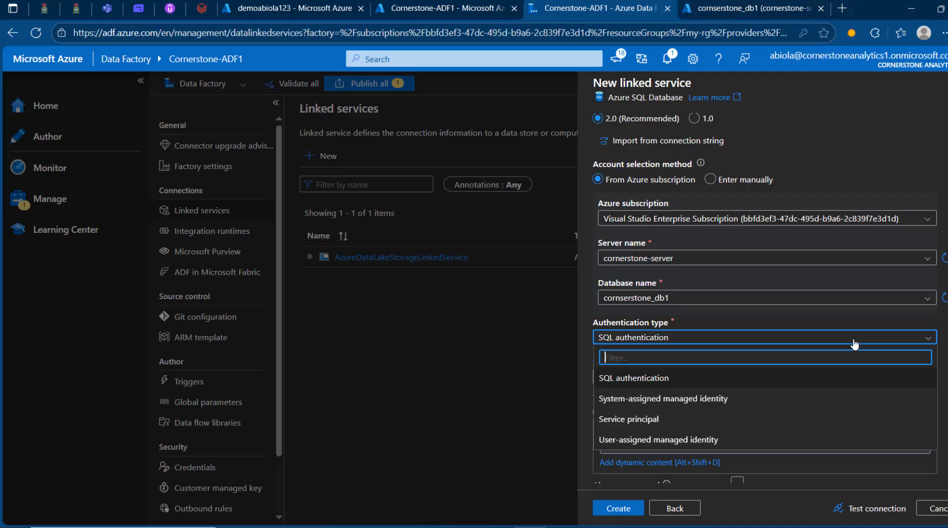
left_click(662, 403)
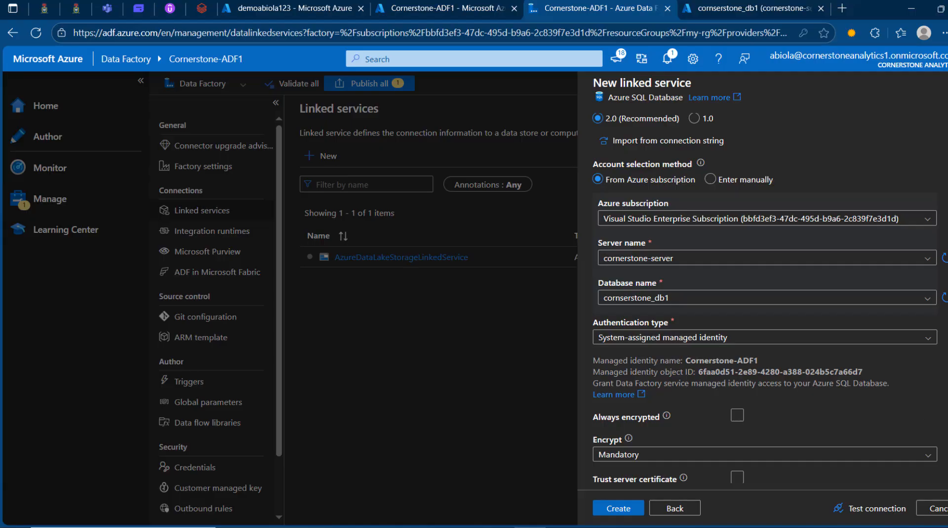
scroll(764, 297, "down", 2)
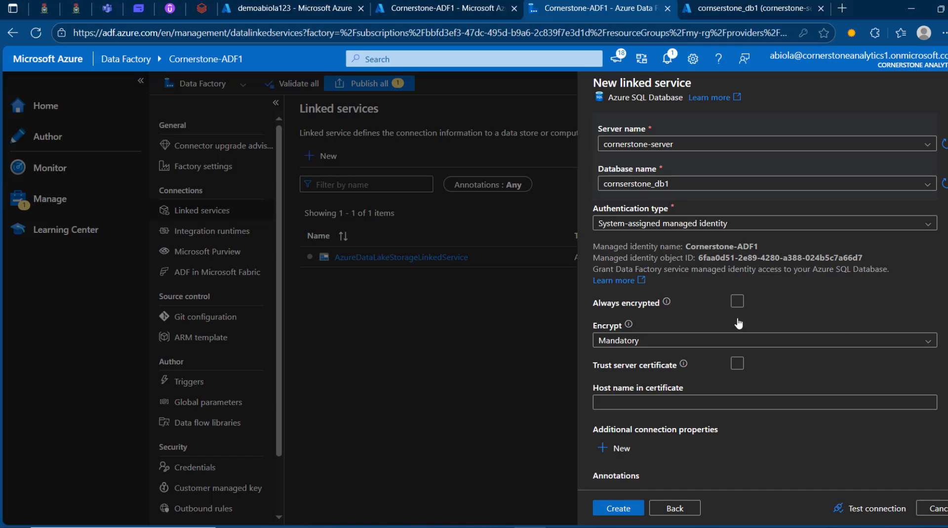
left_click(874, 512)
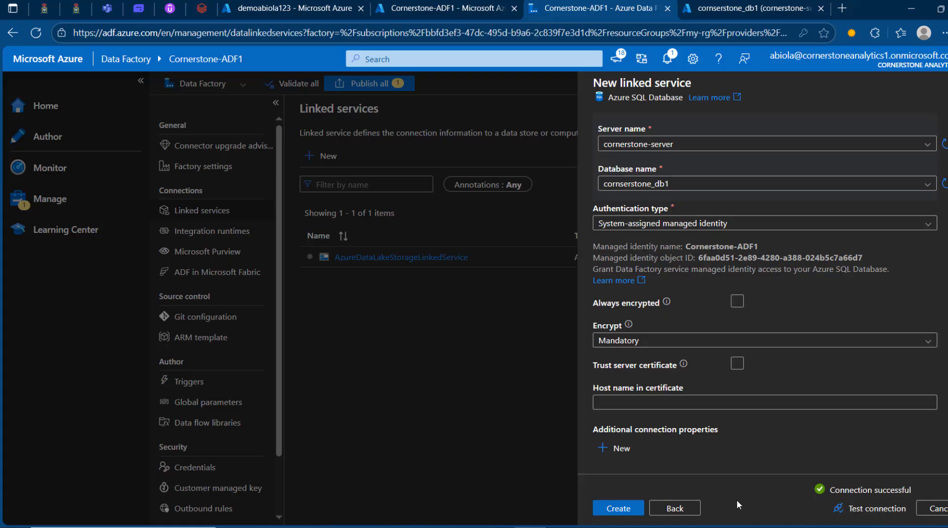
left_click(629, 512)
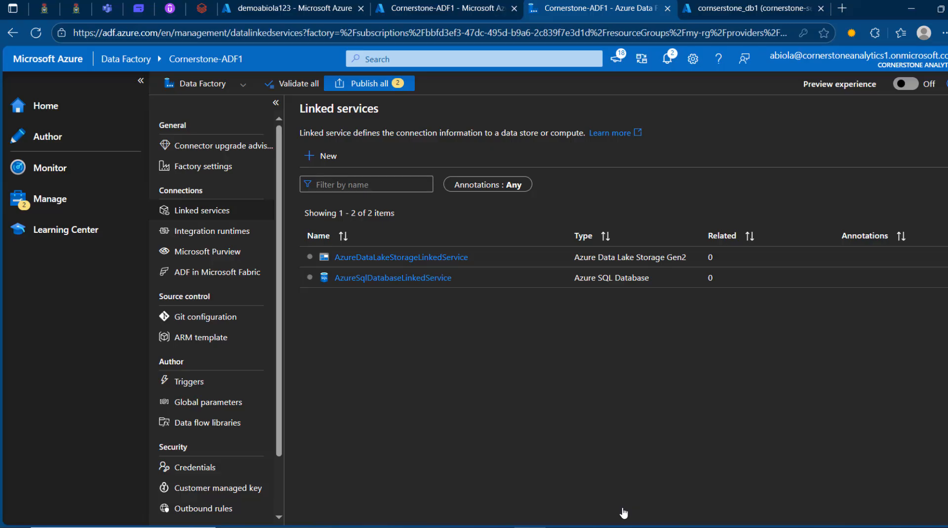
Step: Create a folder named "Source Folder" under Datasets in the factory's authoring area
left_click(82, 141)
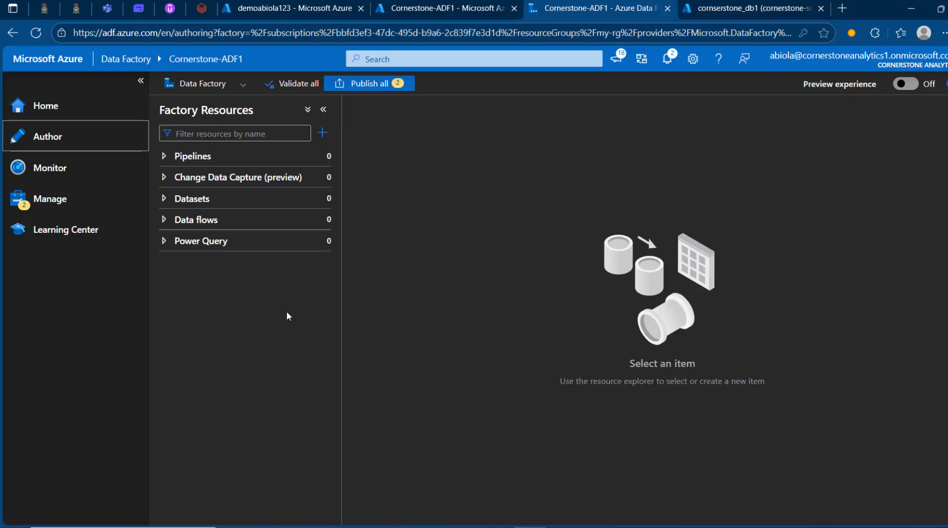
left_click(141, 80)
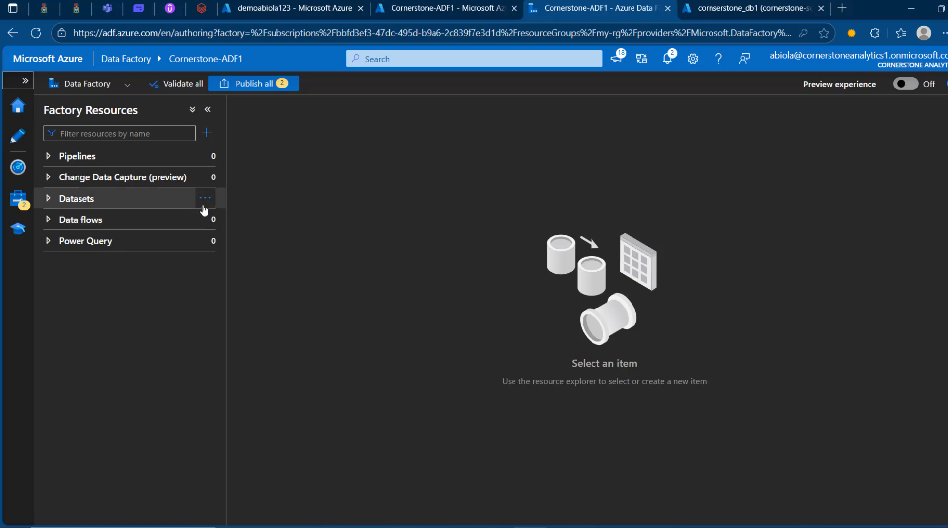
left_click(204, 204)
left_click(205, 199)
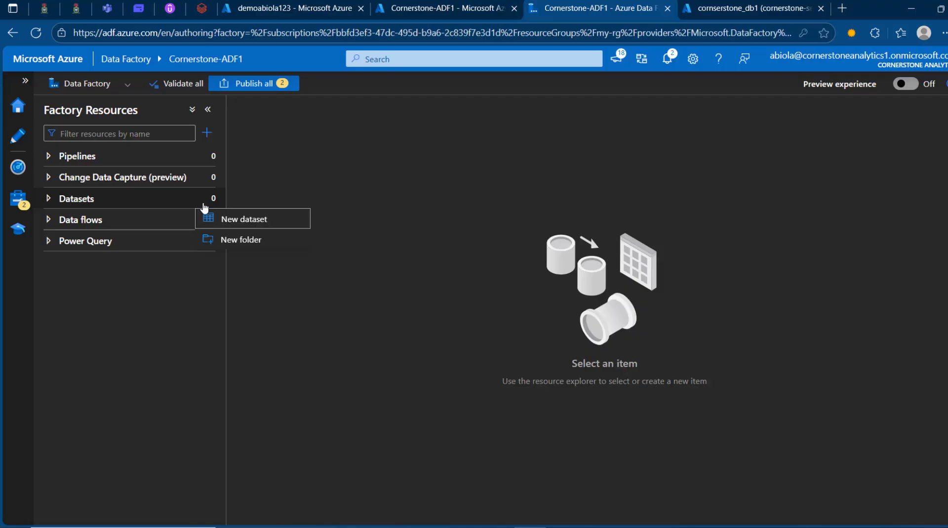
left_click(260, 240)
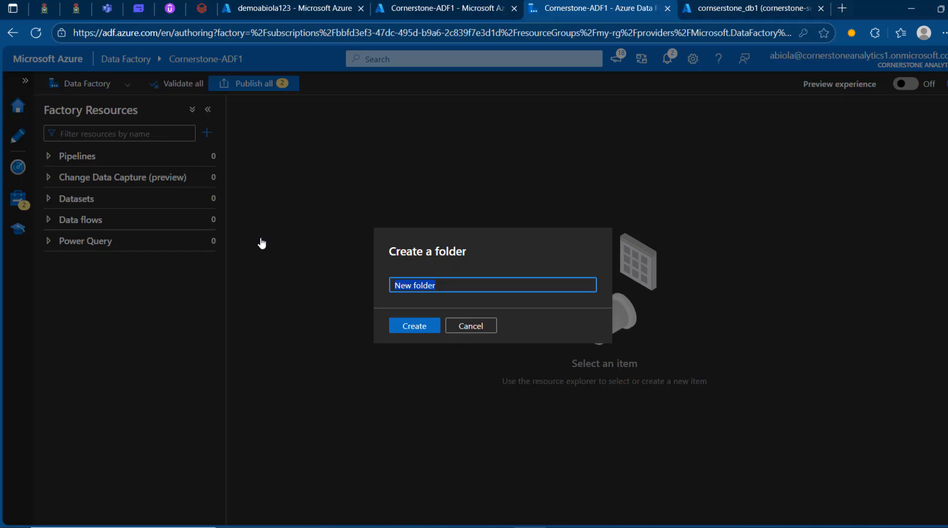
type("Source Folder")
left_click(415, 325)
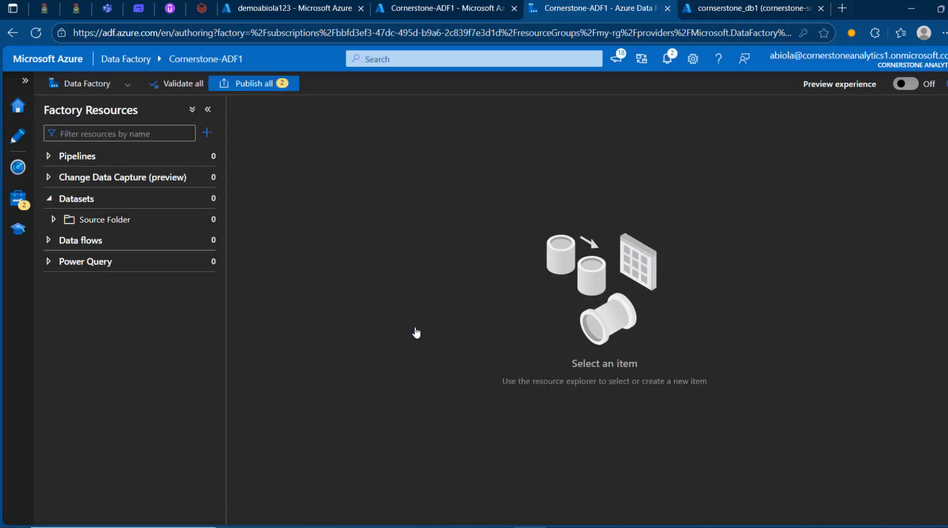
Step: Create a second folder named "Sink Folder" directly under Datasets
mouse_move(208, 205)
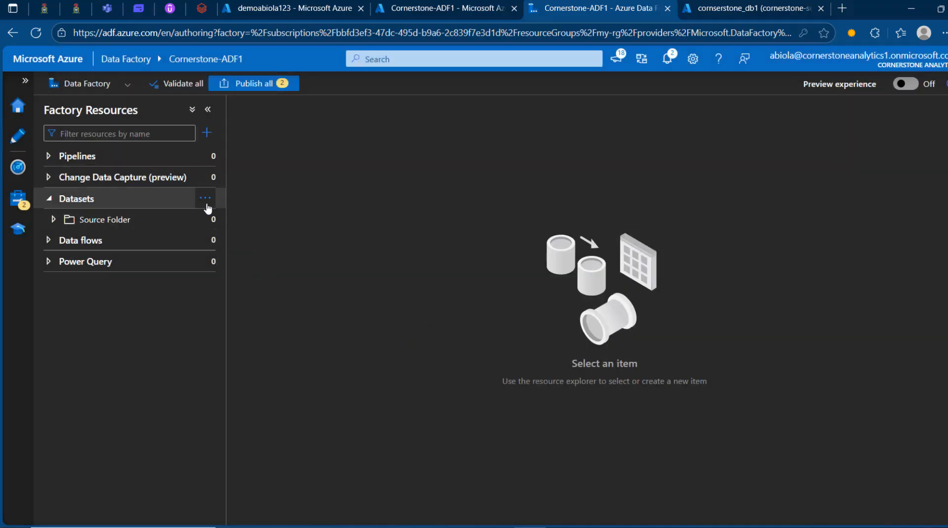
left_click(208, 203)
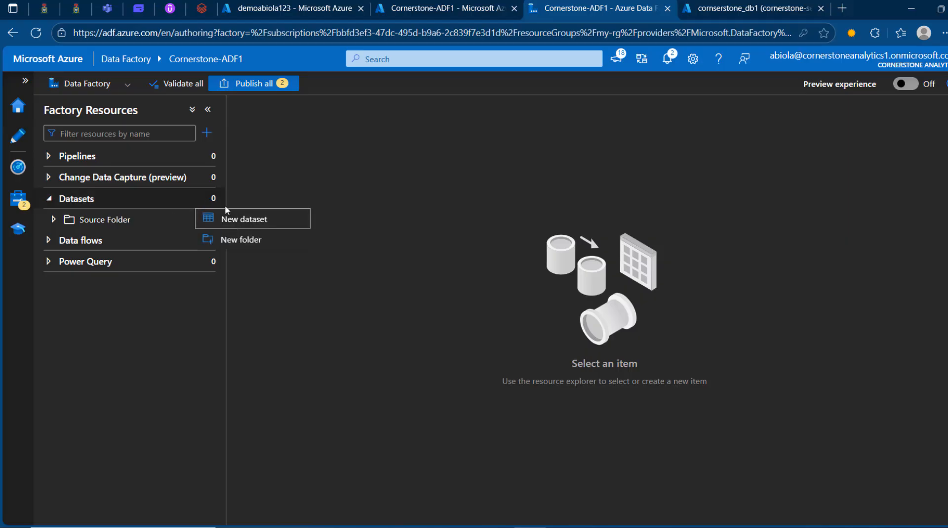
left_click(253, 243)
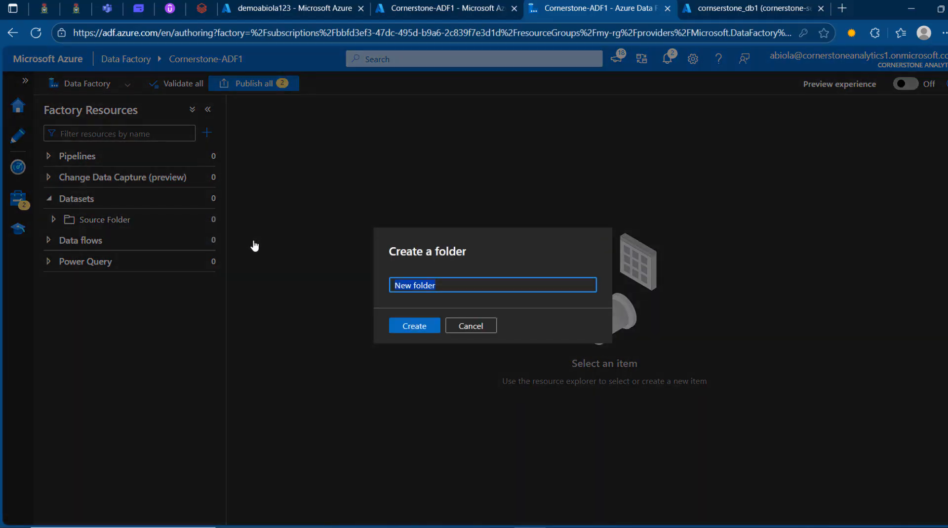
type("Sink Folder")
left_click(414, 325)
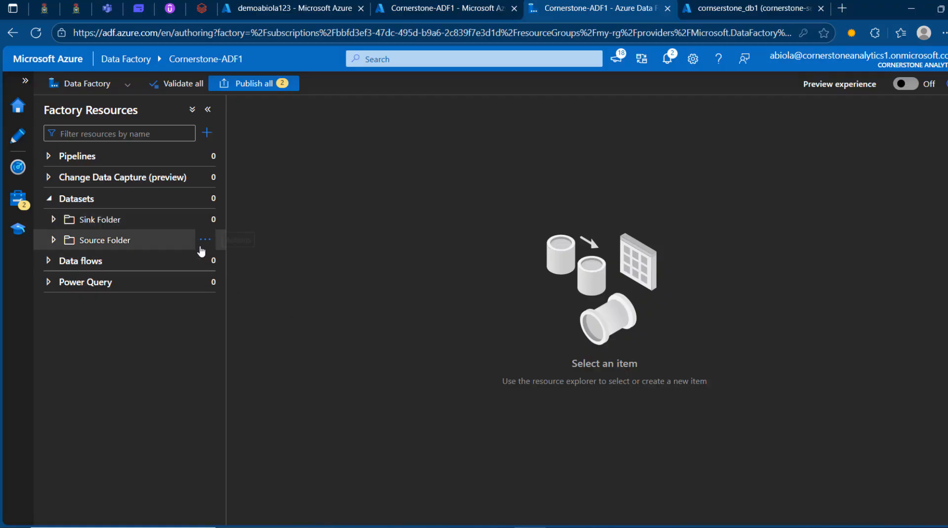
Step: Start a new dataset in Source Folder using Azure Data Lake Storage Gen2 as the data store and DelimitedText as the format
left_click(205, 241)
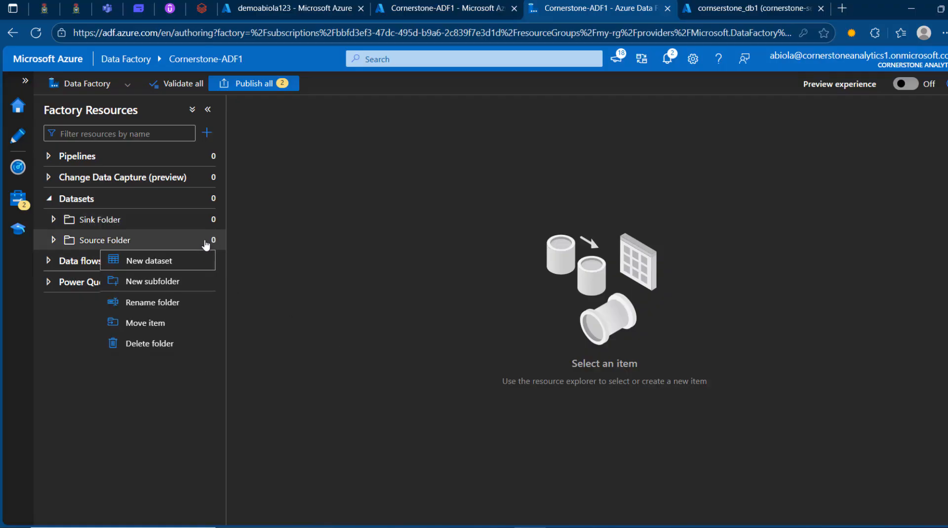
left_click(159, 265)
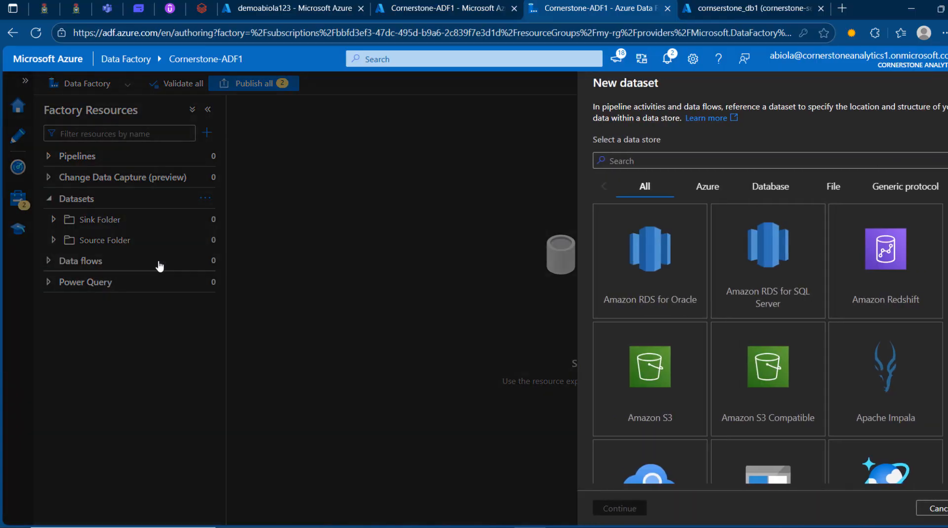
type("azure data")
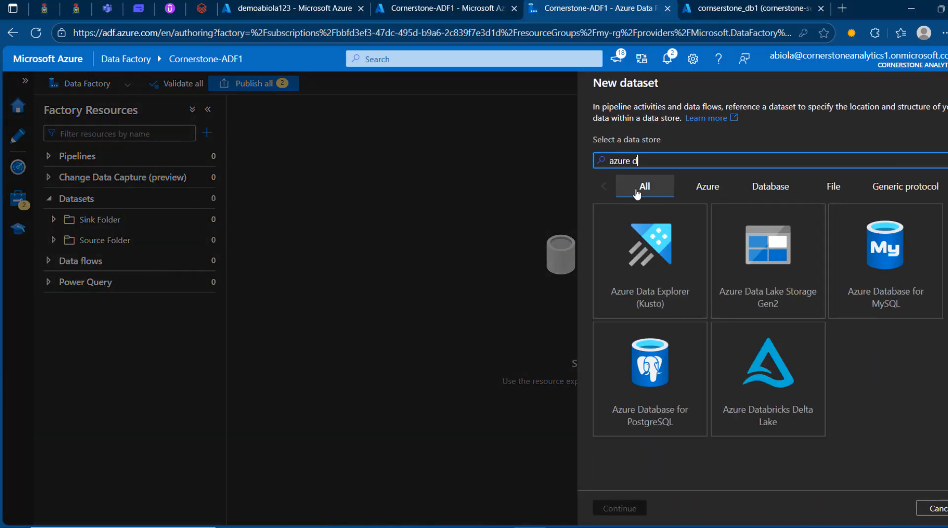
left_click(795, 278)
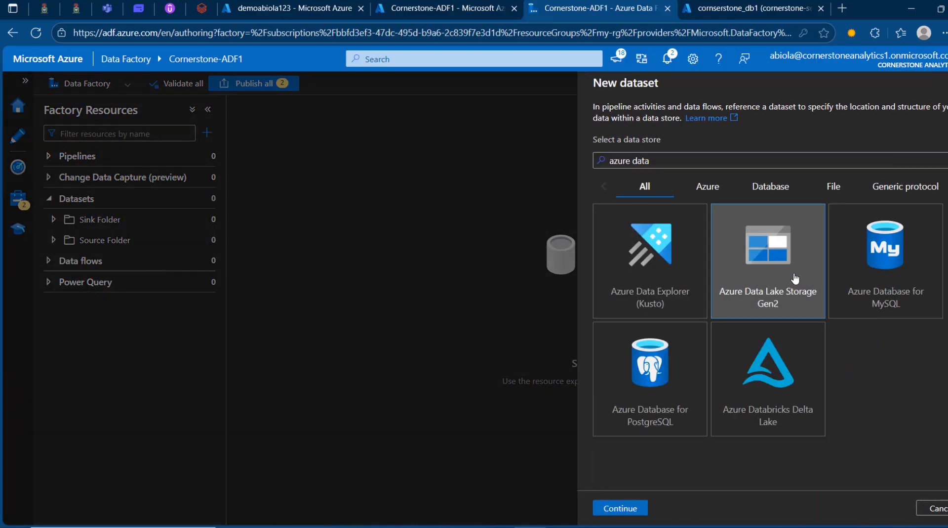
left_click(621, 508)
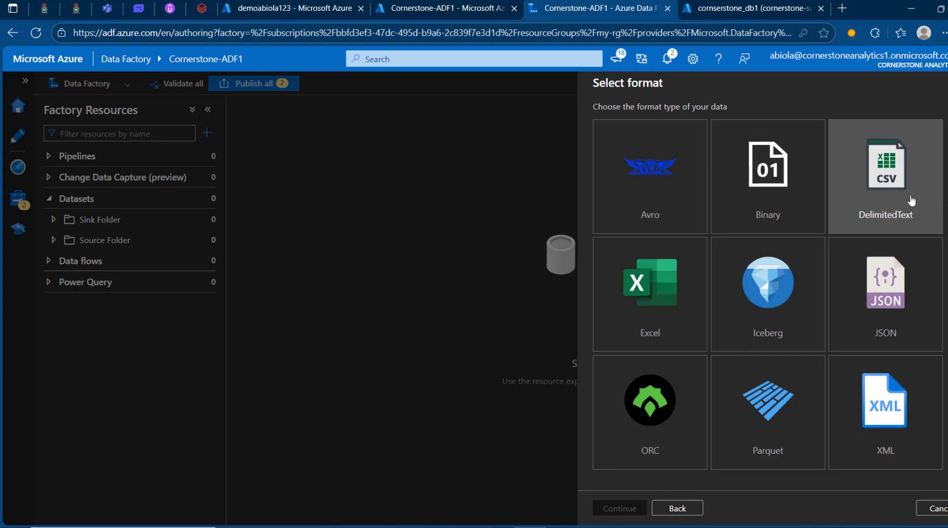
left_click(896, 204)
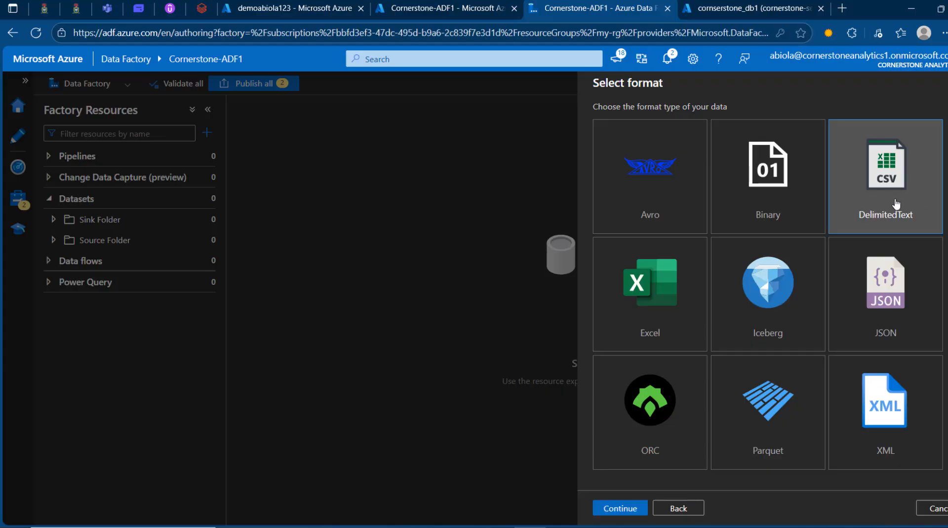
left_click(620, 509)
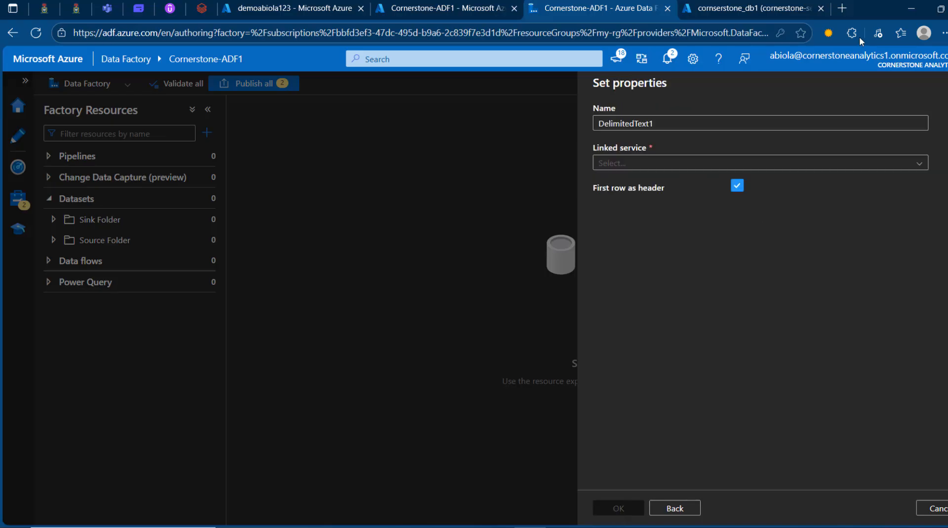
Step: Name the delimited-text dataset Source_dataset and link it to AzureDataLakeStorageLinkedService
left_click(689, 124)
double_click(689, 124)
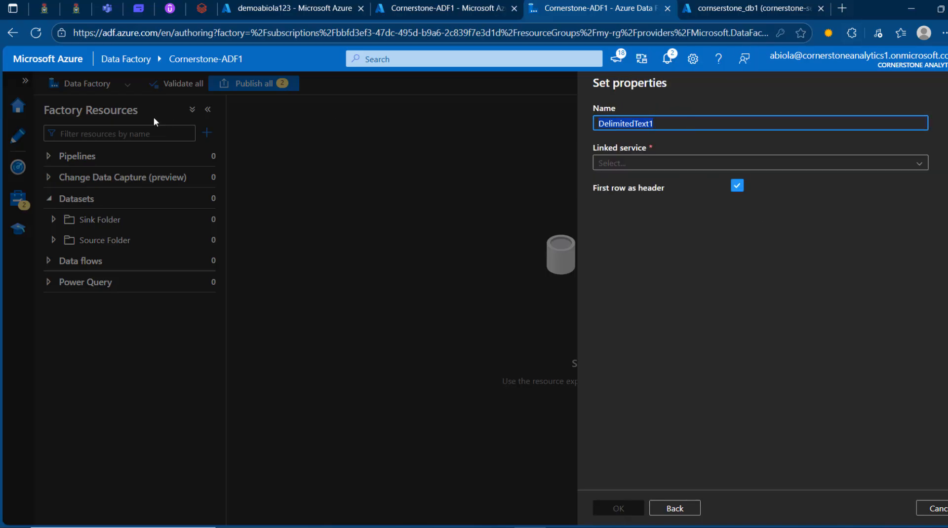
type("Source Data")
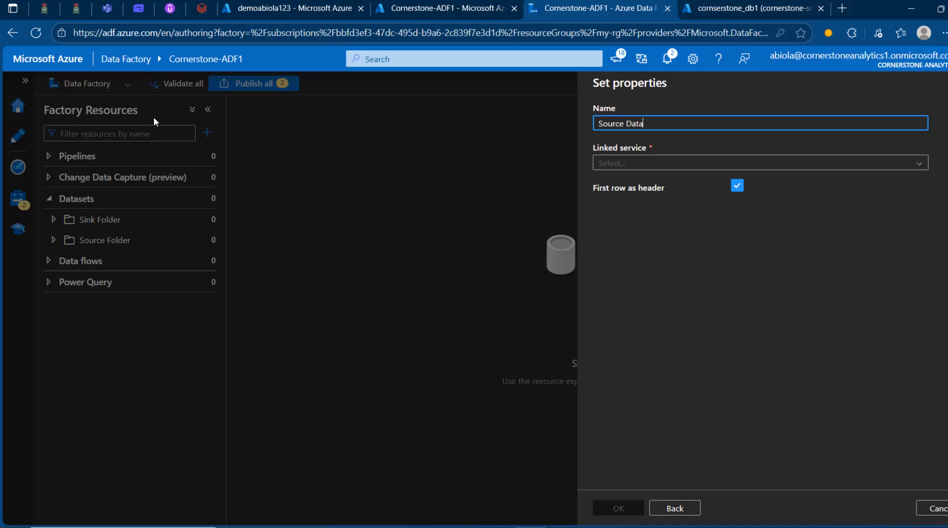
key("BackSpace")
key("BackSpace")
key("BackSpace")
key("BackSpace")
key("BackSpace")
type("_dataset")
left_click(645, 163)
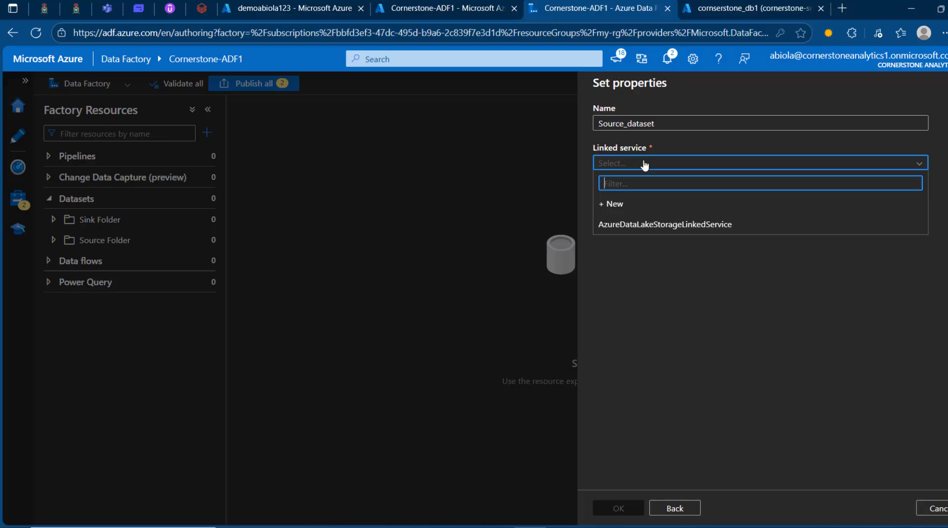
left_click(665, 225)
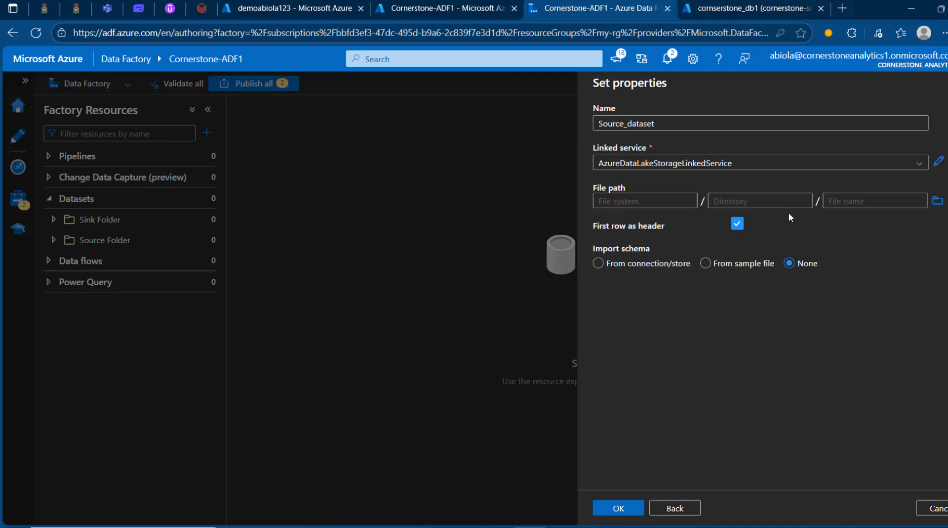
Step: Set the file path to the sales_files folder in sales-container, set schema import to None, and create the dataset
left_click(940, 202)
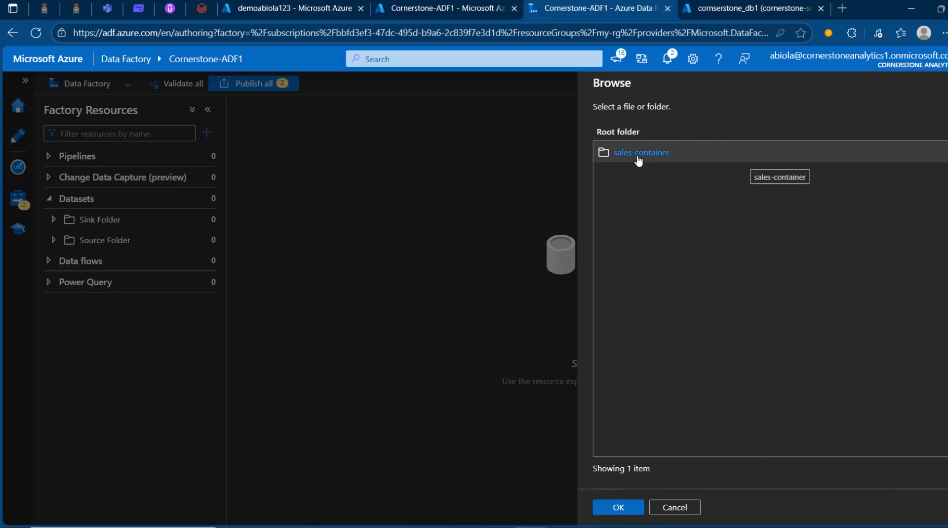
left_click(638, 154)
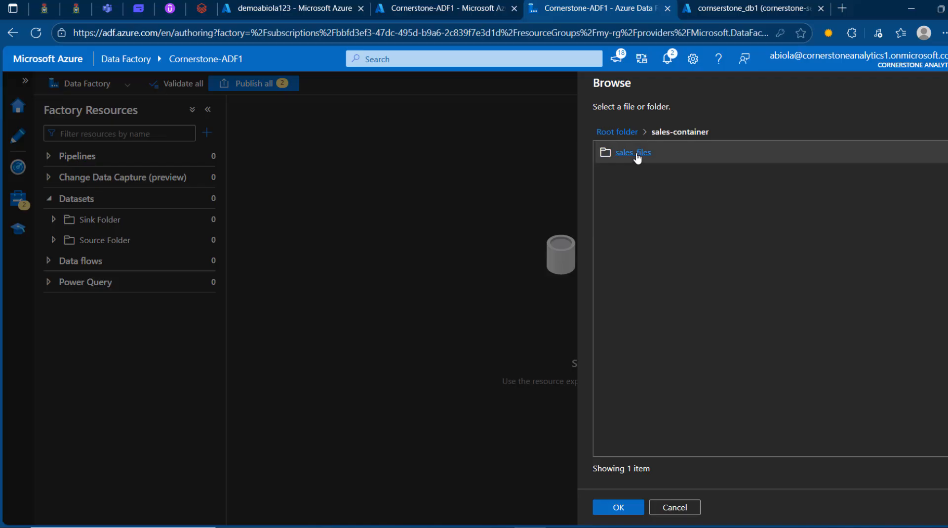
left_click(635, 153)
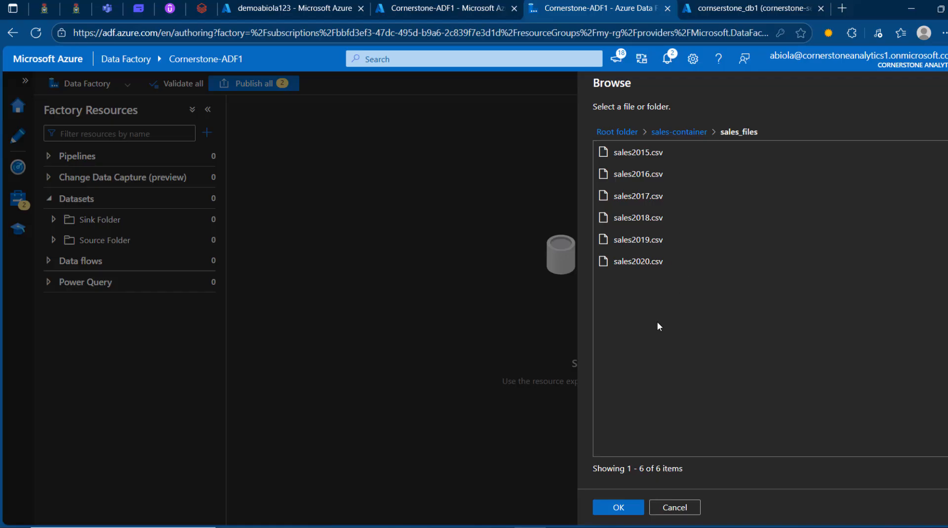
left_click(619, 506)
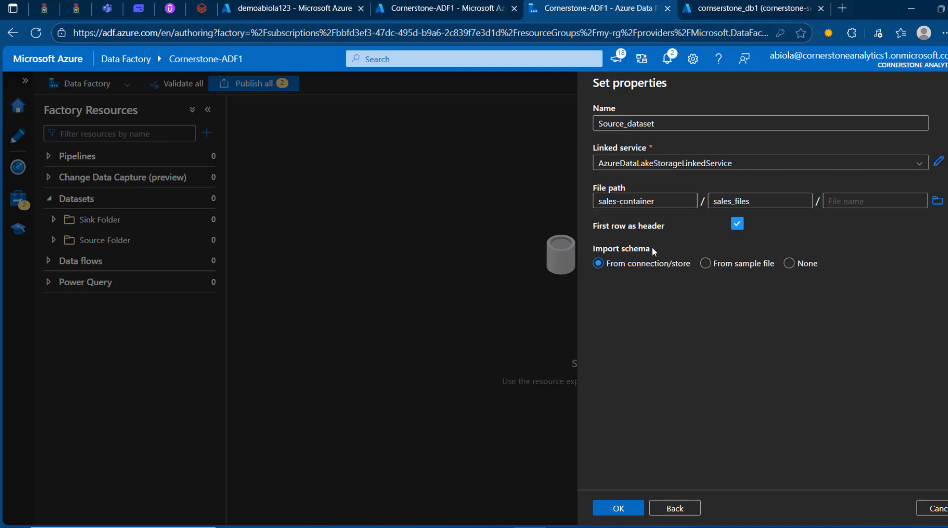
left_click(790, 265)
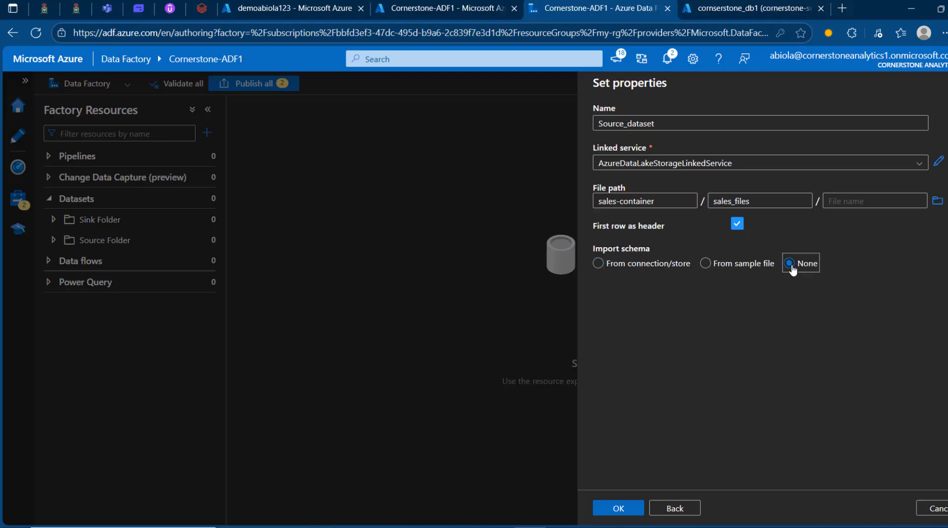
left_click(615, 509)
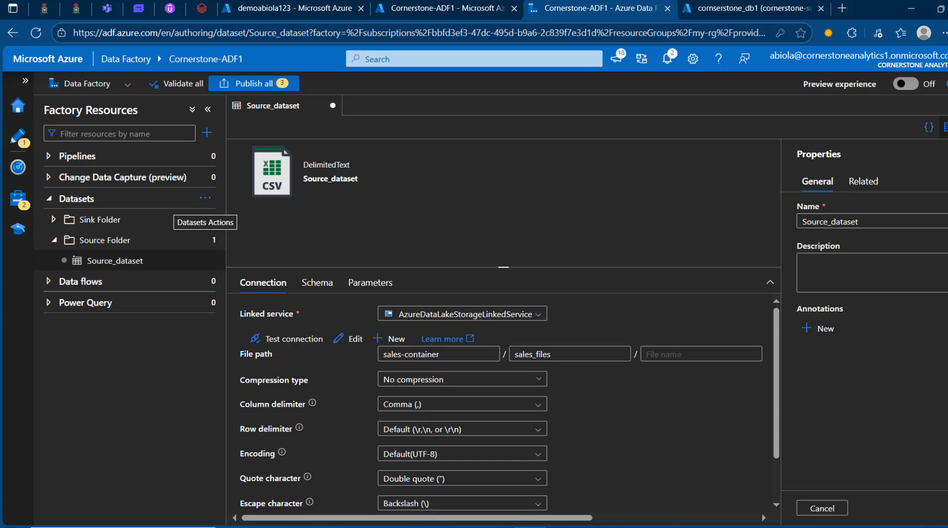
Step: Hide the dataset's properties and preview the data of Source_dataset
left_click(944, 126)
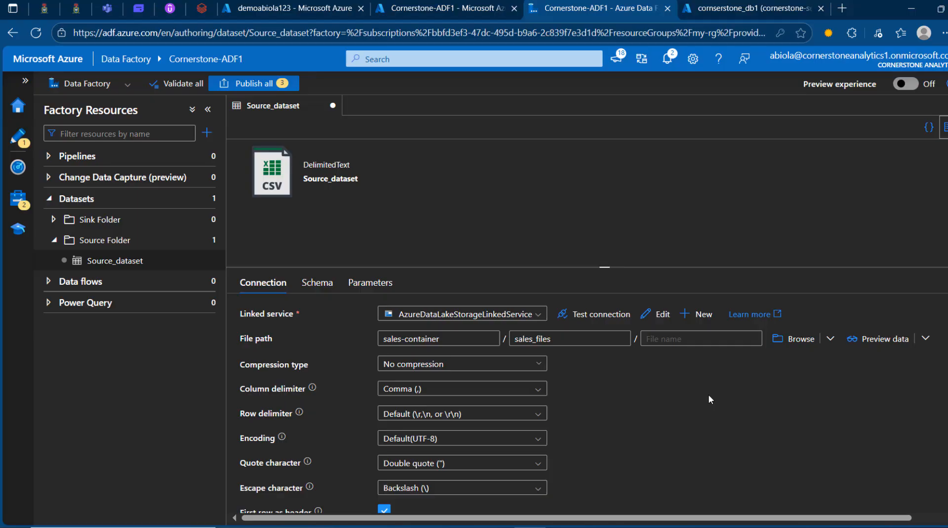
left_click(895, 340)
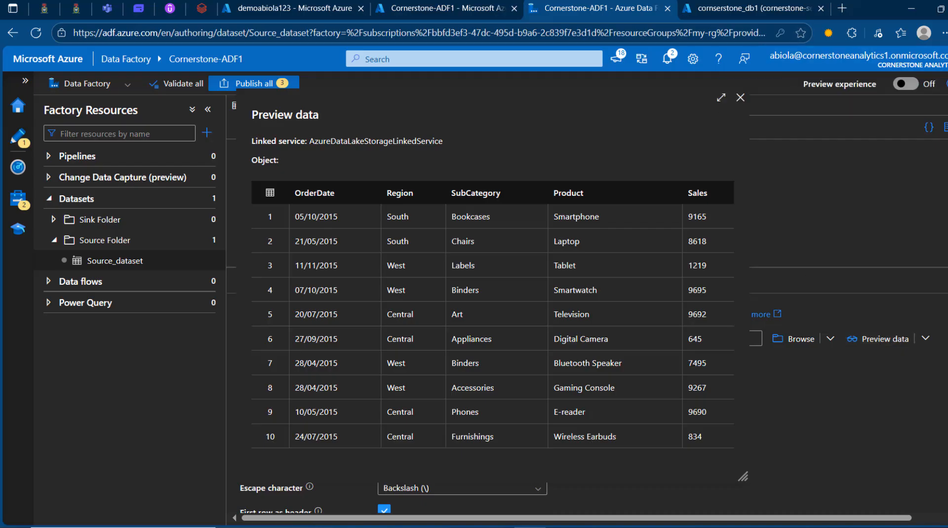
left_click(741, 98)
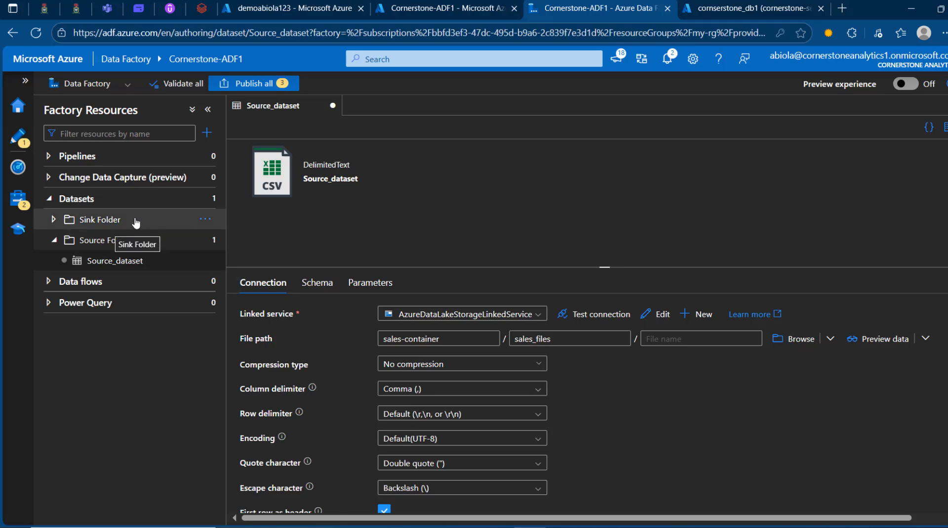
Step: Start a new dataset in Sink Folder with Azure SQL Database as the data store
left_click(205, 219)
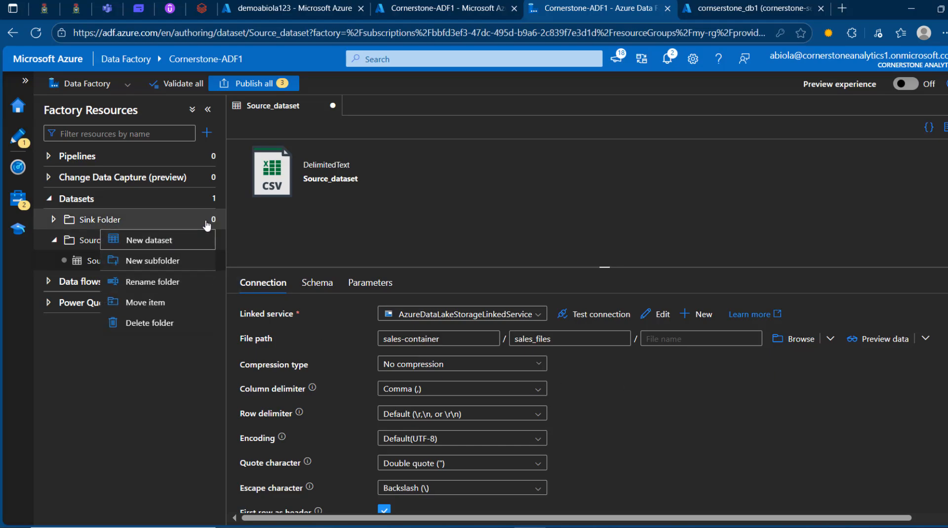
left_click(163, 242)
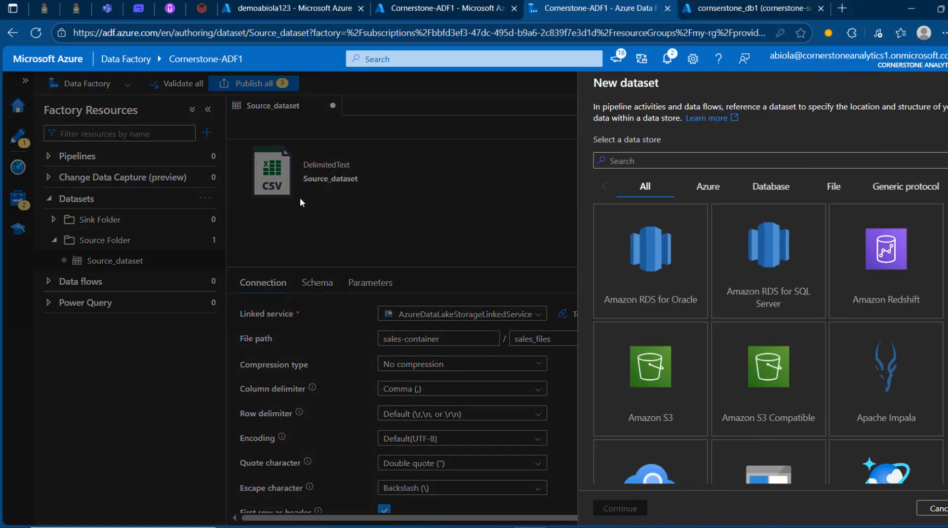
left_click(649, 167)
type("azure sql")
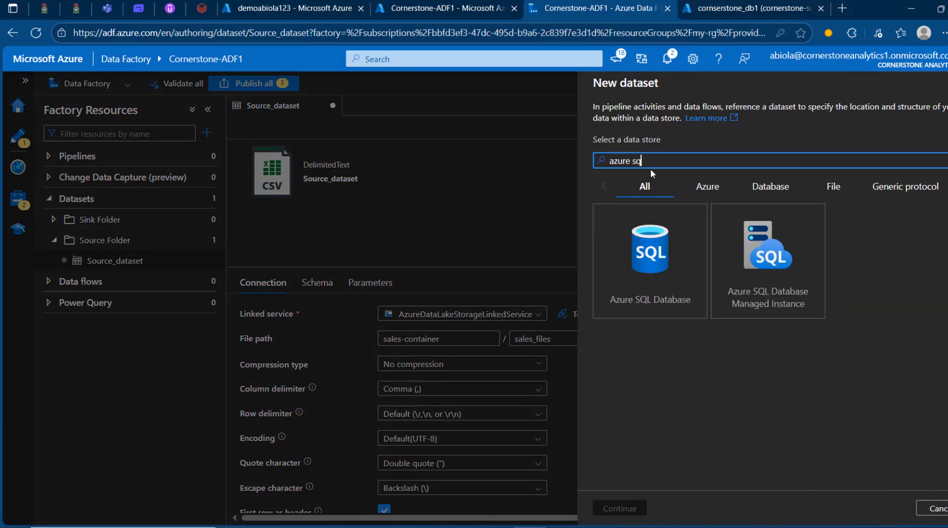
left_click(655, 256)
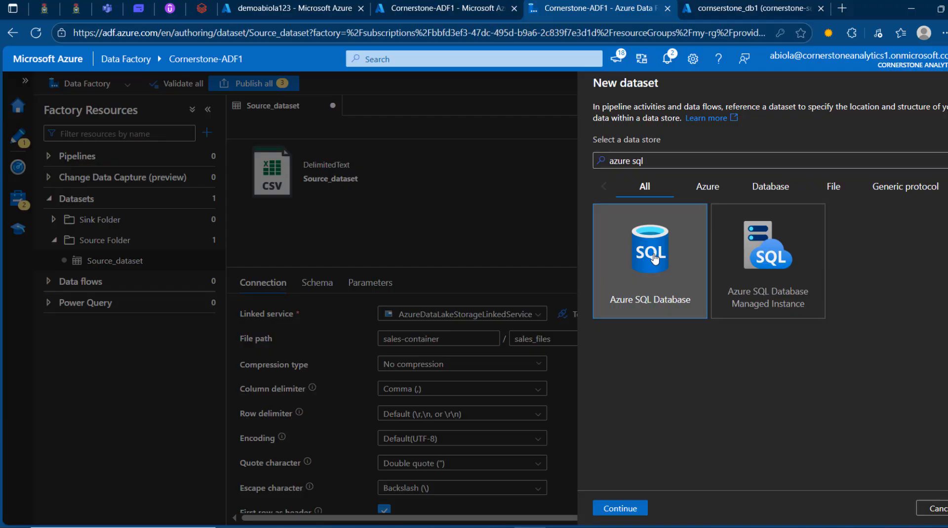
left_click(635, 505)
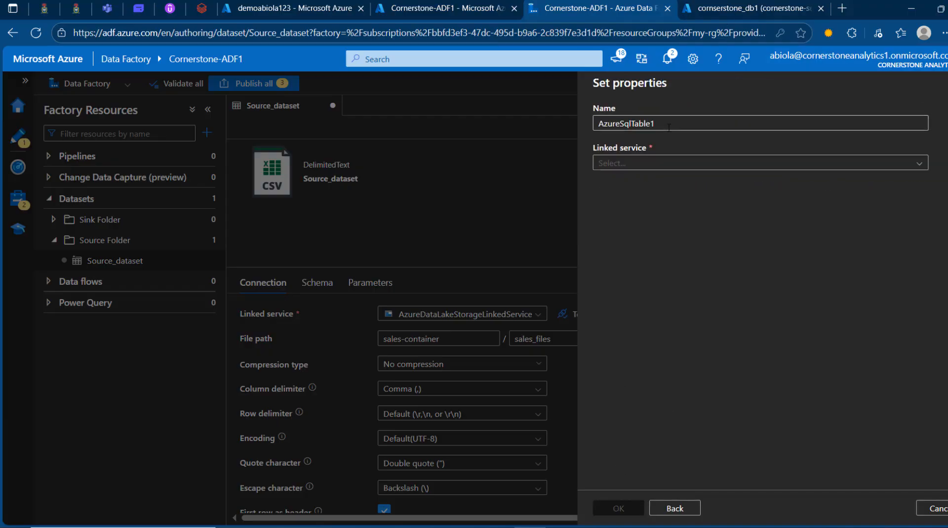
Step: Name the sink dataset AzureSqlTable and link it to AzureSqlDatabaseLinkedService
key("BackSpace")
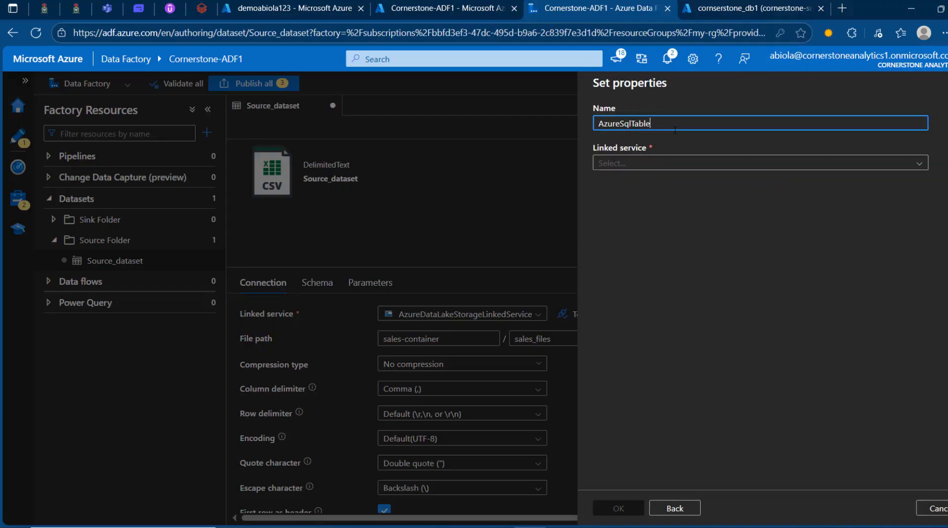
left_click(701, 164)
left_click(644, 226)
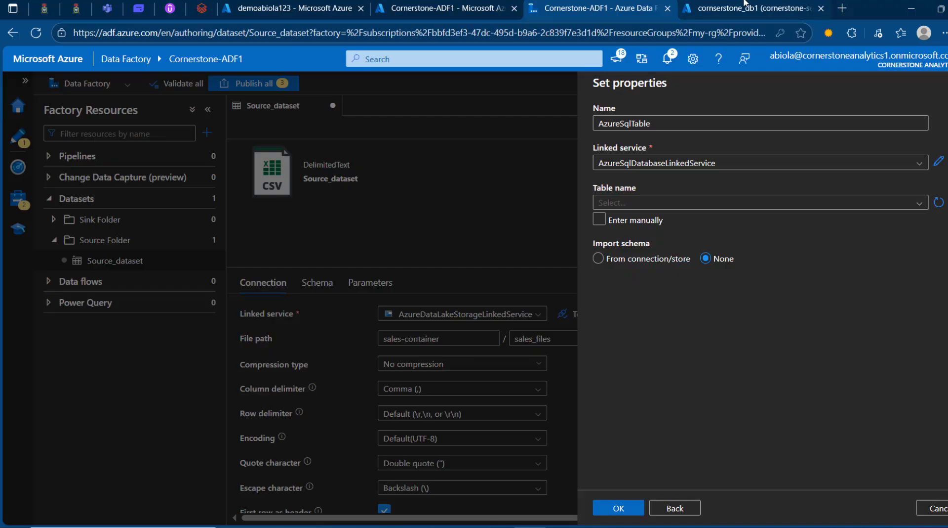
Step: Enter the sink dataset's table manually, with sales as the schema name and orders as the table name
mouse_move(746, 1)
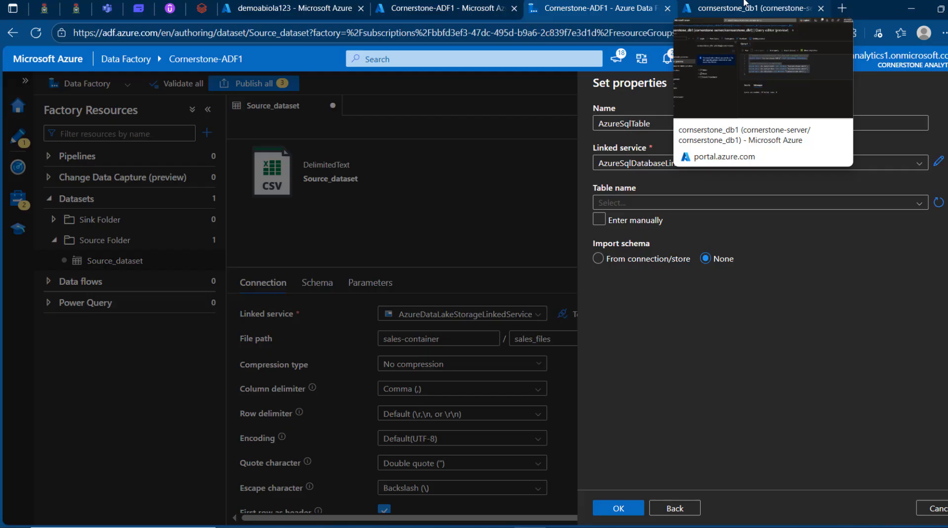
left_click(919, 204)
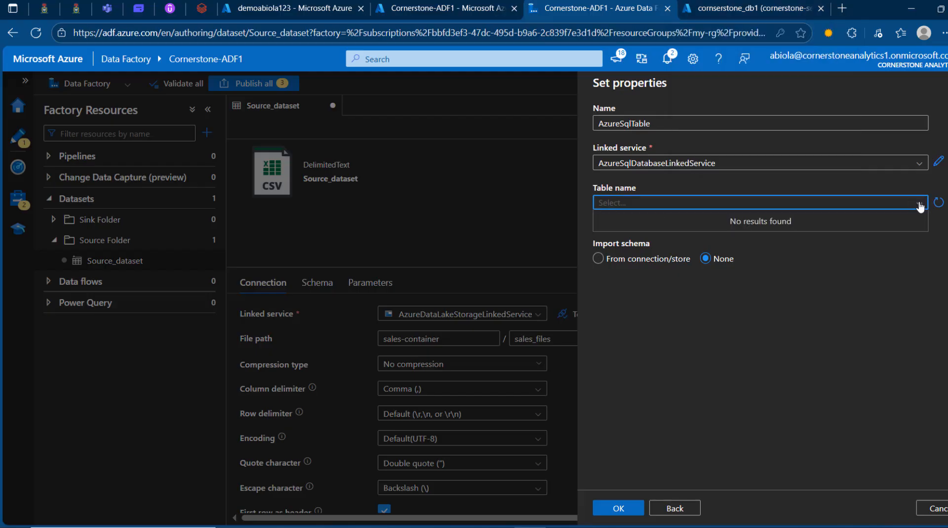
left_click(921, 207)
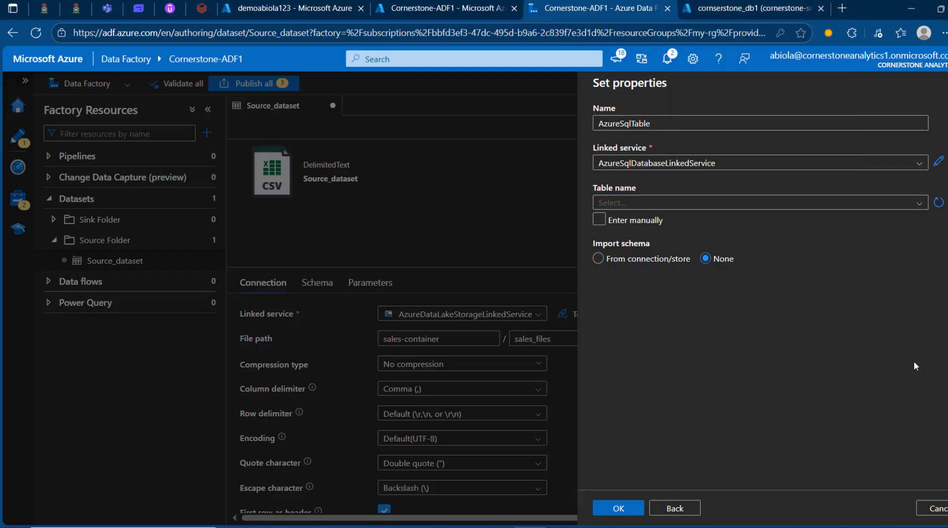
left_click(599, 220)
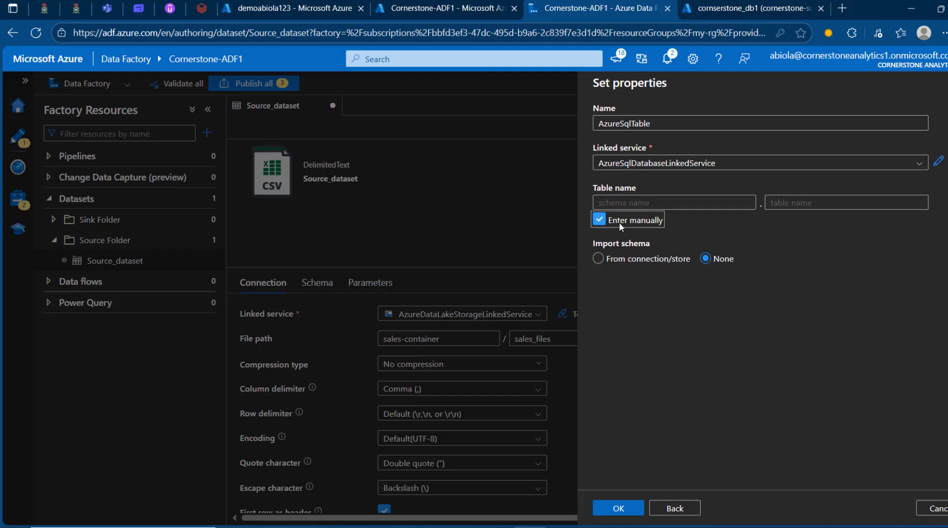
left_click(631, 202)
type("sales")
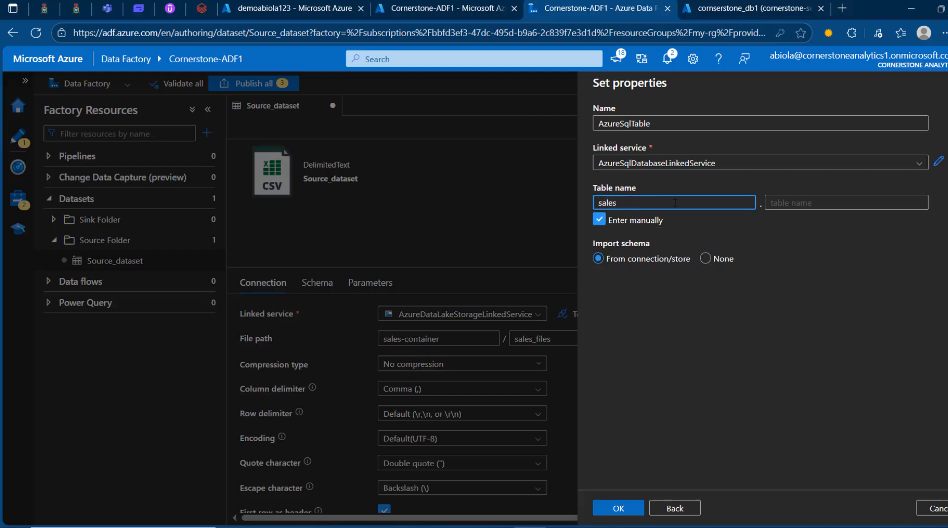
left_click(809, 202)
type("orders")
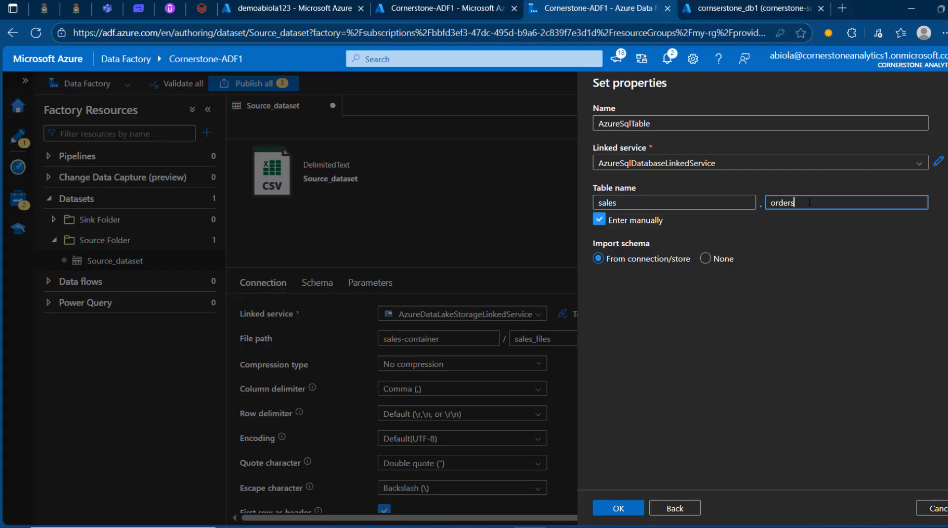
Step: Create the sink dataset with schema import set to None and try to preview its data
left_click(706, 258)
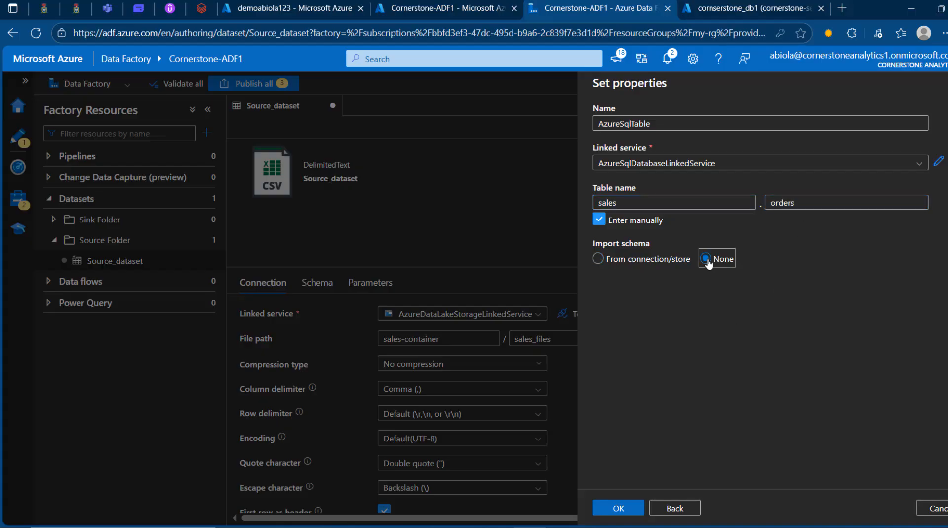
left_click(622, 509)
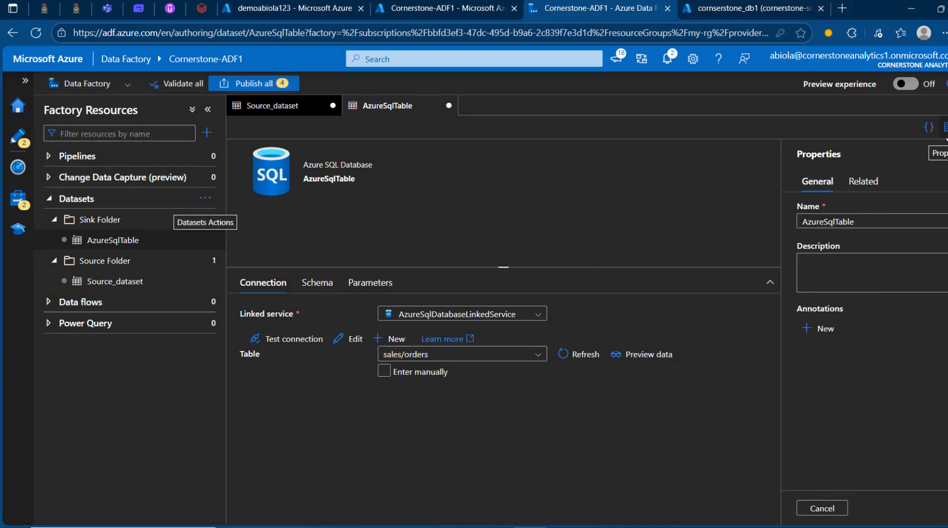
left_click(945, 127)
left_click(655, 341)
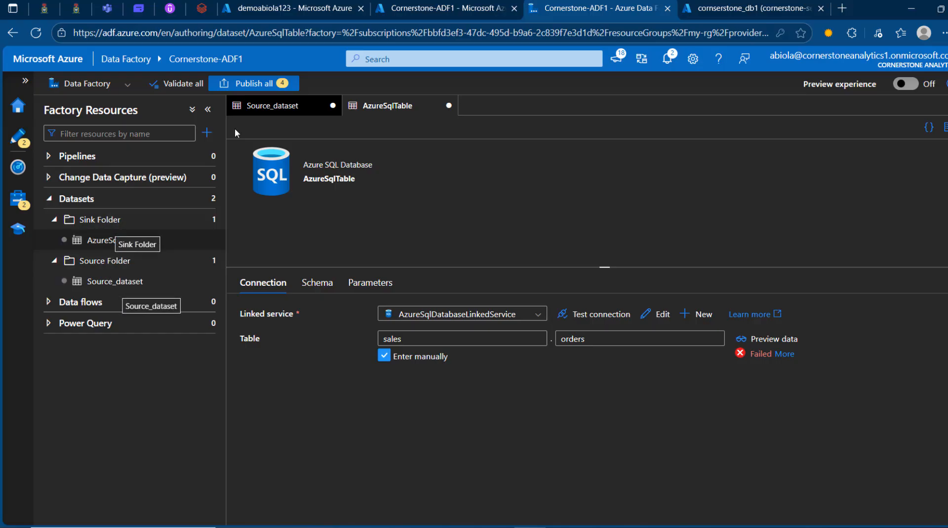
Step: Create a pipelines folder named Data Integration Pipeline, copying the name for reuse
left_click(207, 157)
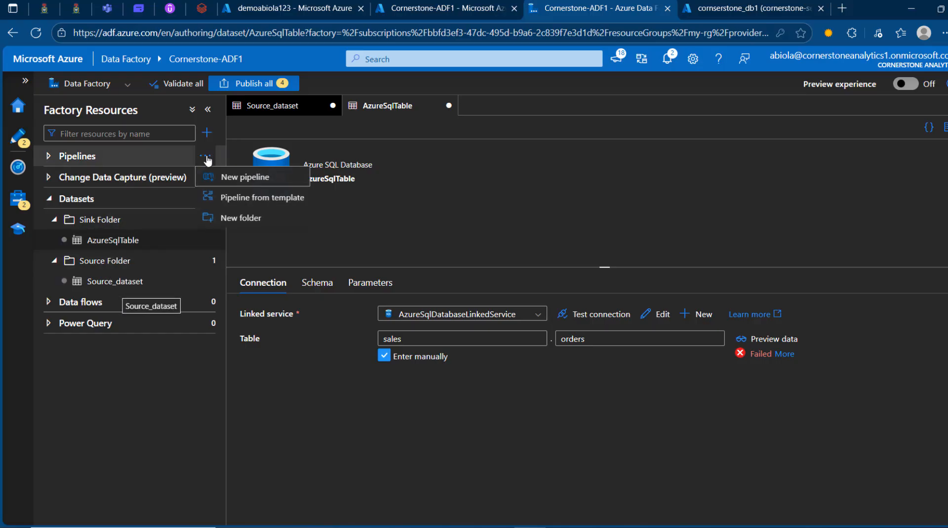
left_click(239, 218)
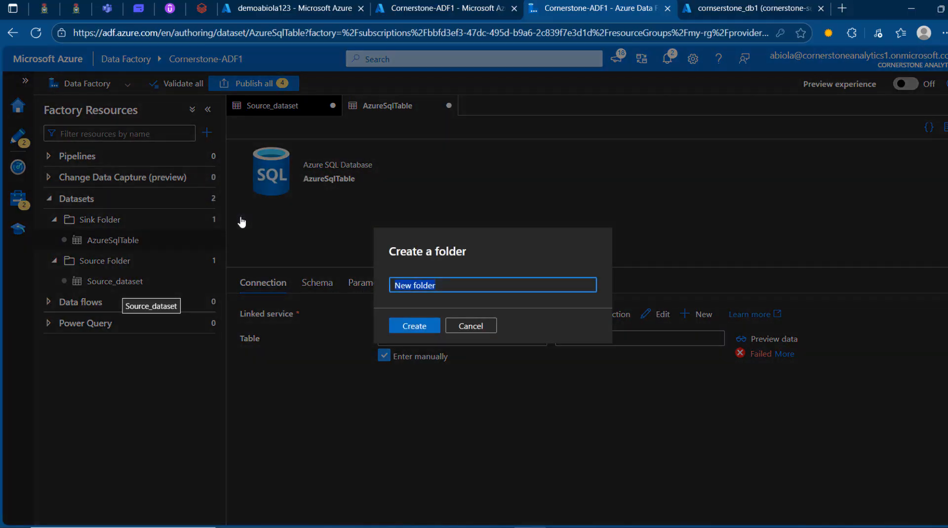
type("Data Integration Pipeline")
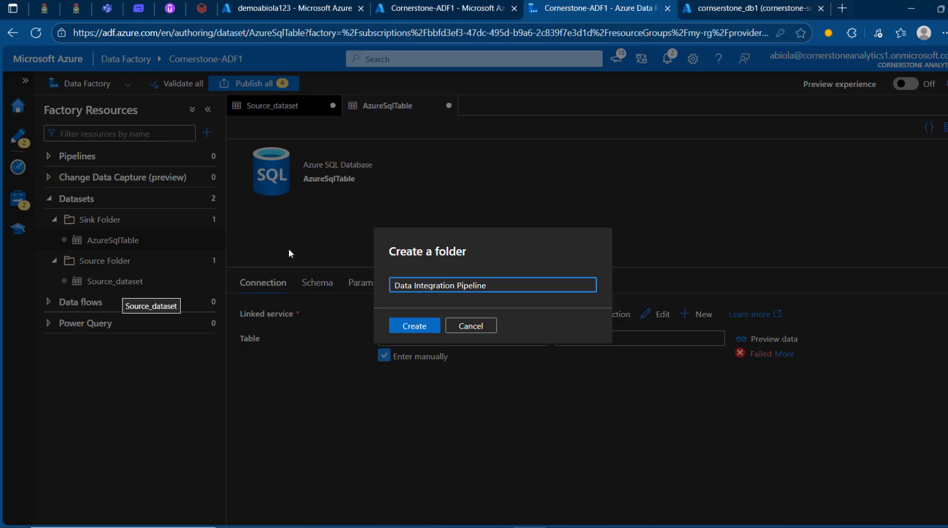
key("ctrl+a")
key("ctrl+c")
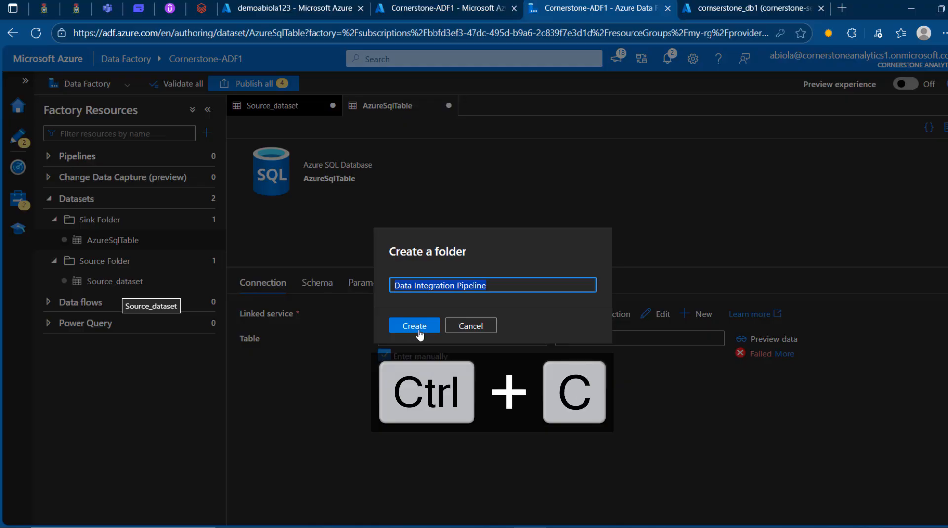
left_click(414, 327)
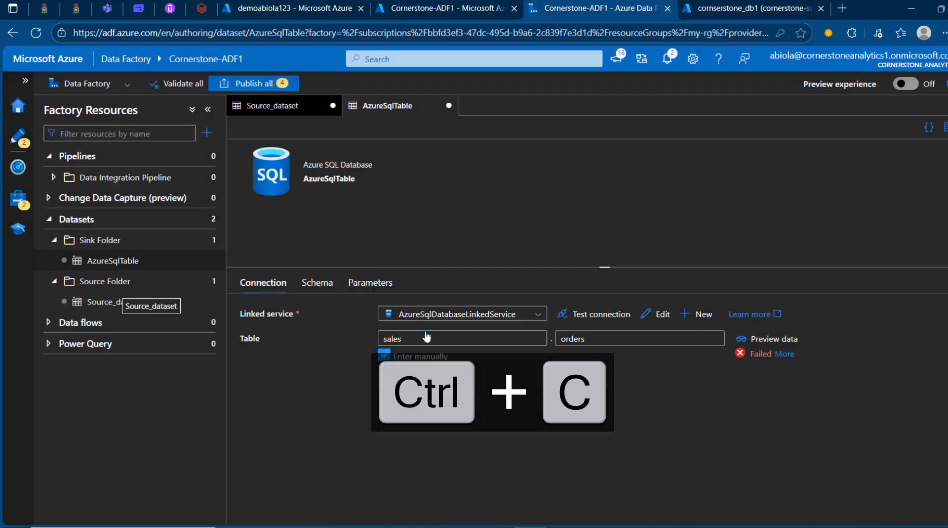
Step: Create a new pipeline inside the Data Integration Pipeline folder
right_click(131, 181)
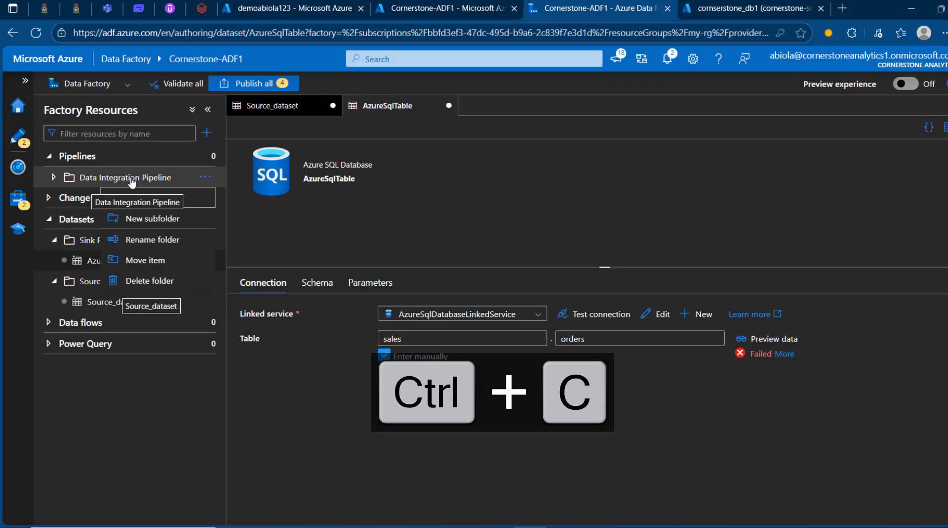
left_click(283, 228)
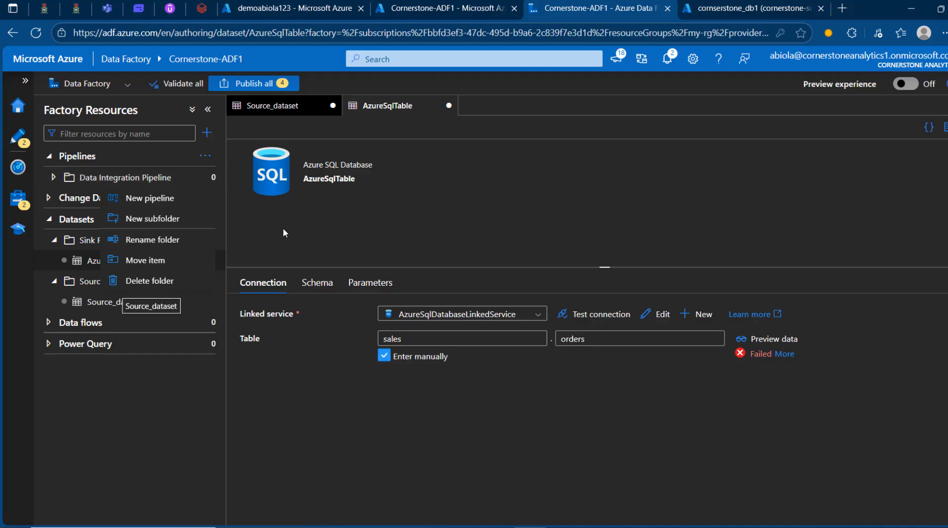
left_click(205, 178)
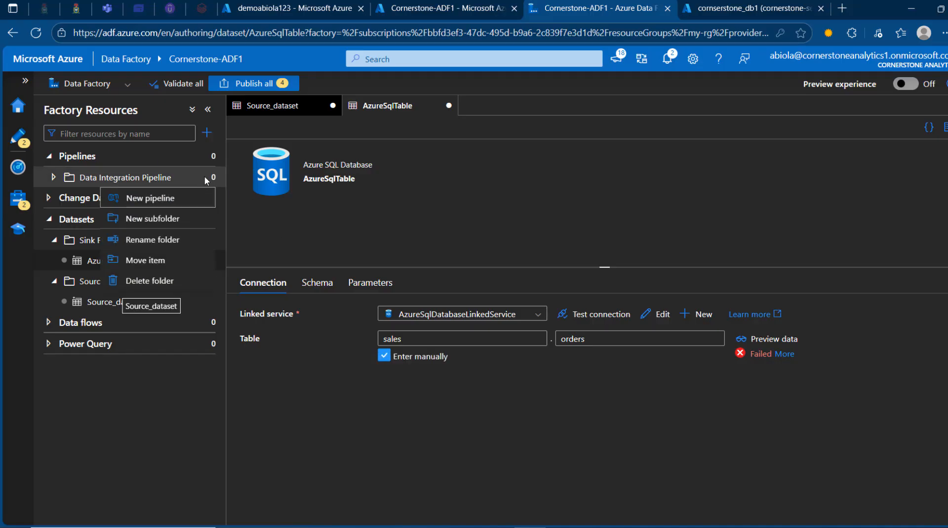
left_click(172, 201)
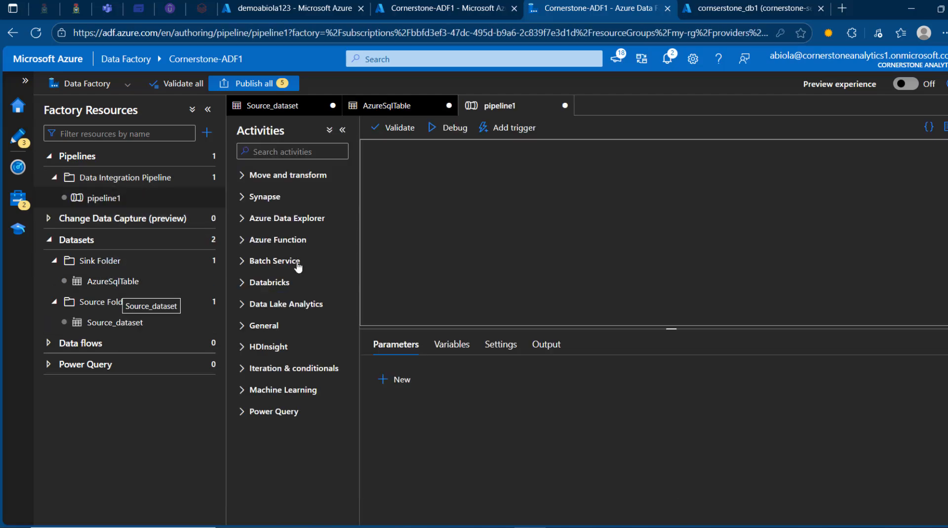
Step: Add a Copy data activity to the pipeline canvas and name the activity Data Integration Pipeline
left_click(307, 156)
type("c")
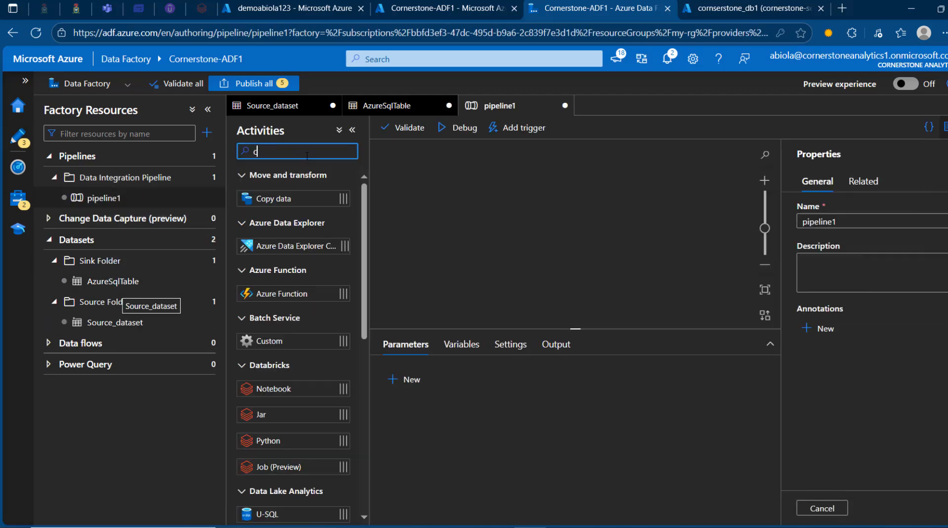
type("opy")
left_click_drag(307, 198, 503, 226)
left_click(208, 109)
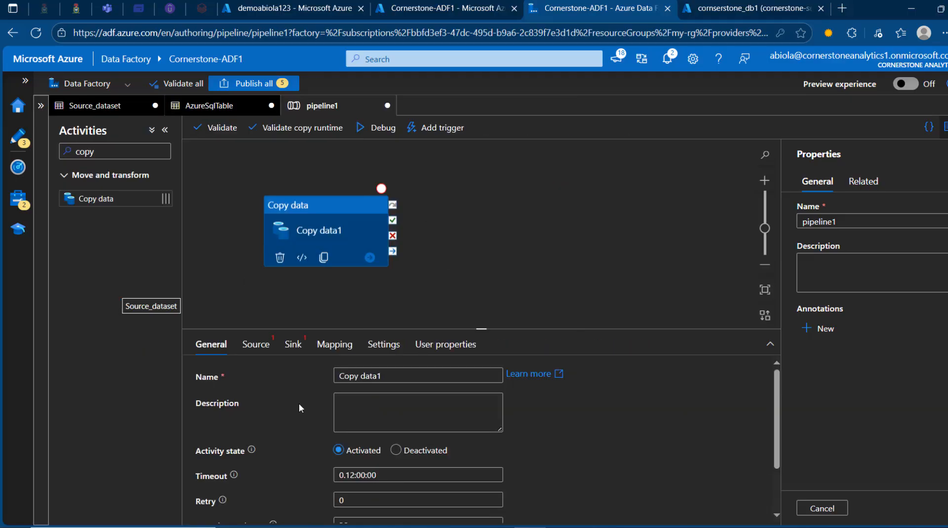
left_click_drag(395, 377, 284, 374)
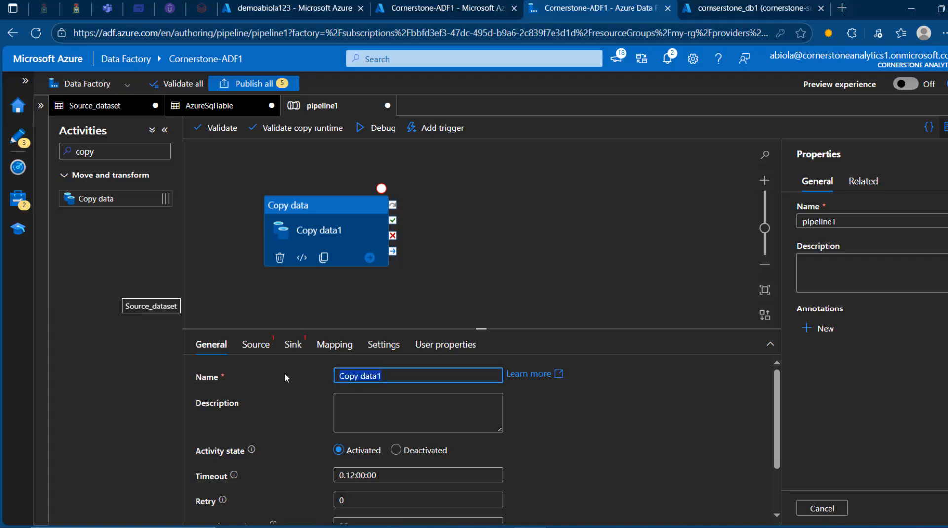
type("Data Integration Pipeline")
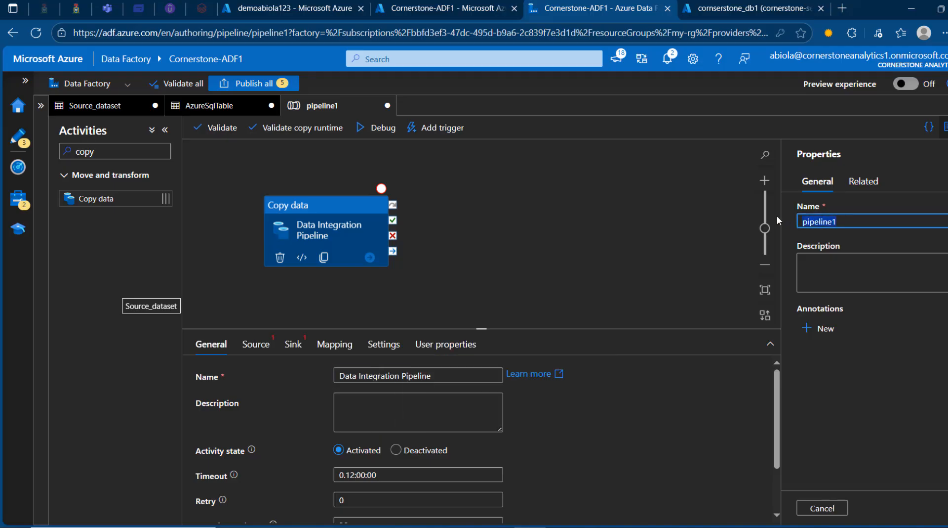
Step: Rename the pipeline itself as Data Integration Pipeline, close its properties and check the name among the factory resources
left_click(867, 214)
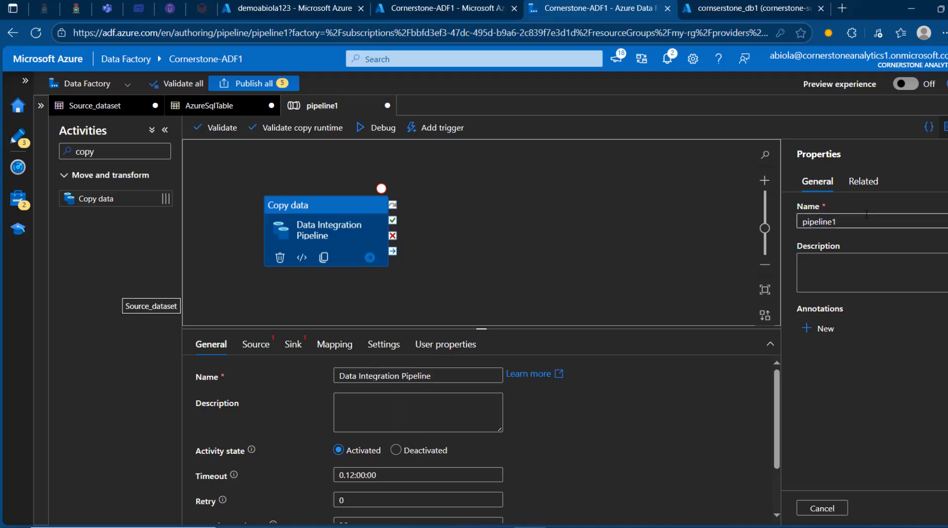
key("BackSpace")
key("BackSpace")
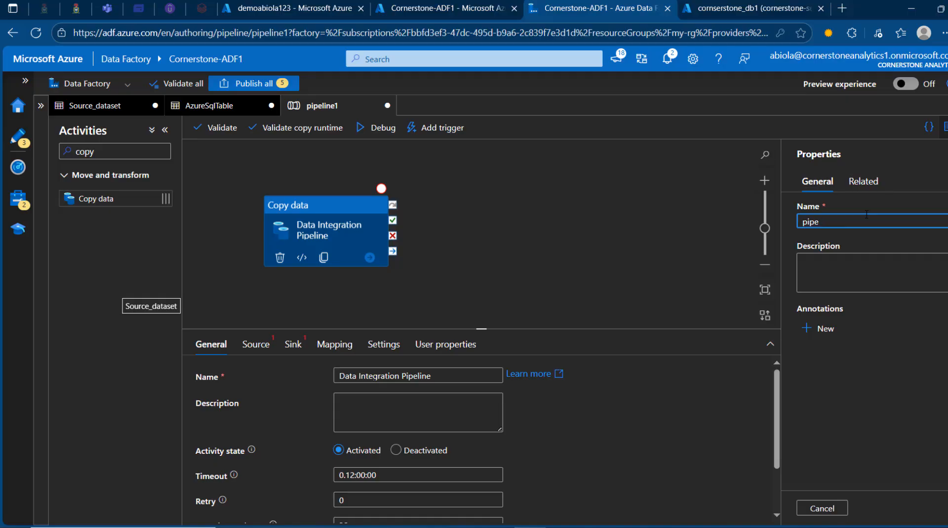
key("BackSpace")
key("BackSpace")
key("BackSpace")
key("BackSpace")
type("Data Integration Pipeline")
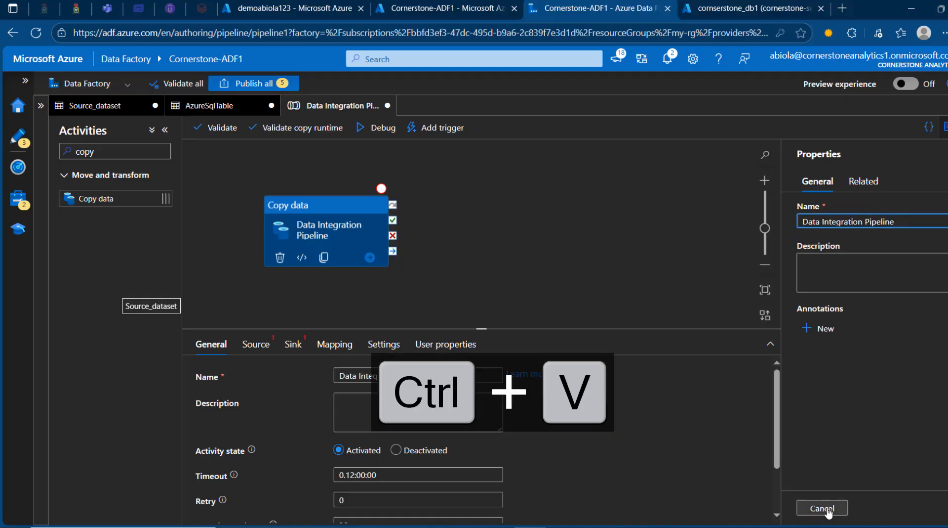
left_click(823, 508)
left_click(38, 107)
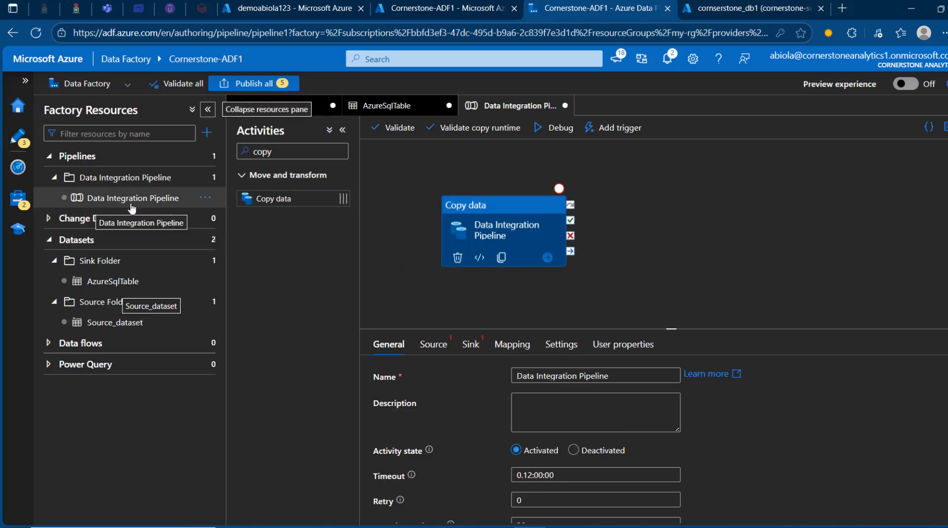
left_click(207, 109)
Step: Set the copy activity's source dataset to Source_dataset with Wildcard file path as the file path type
left_click(257, 345)
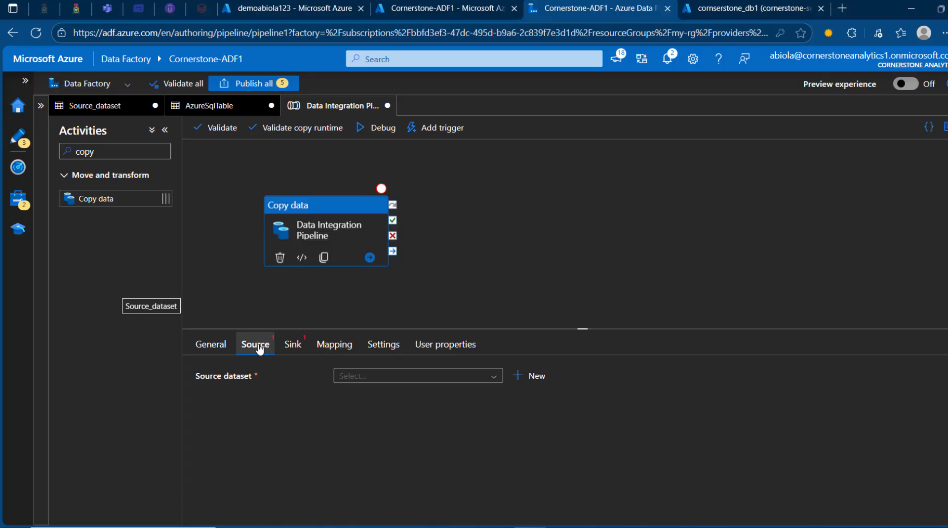
left_click(491, 376)
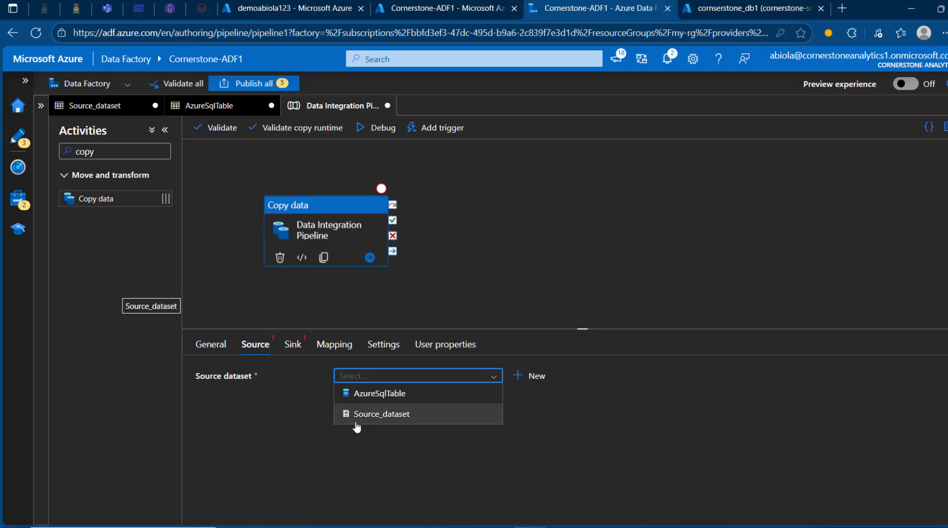
left_click(378, 419)
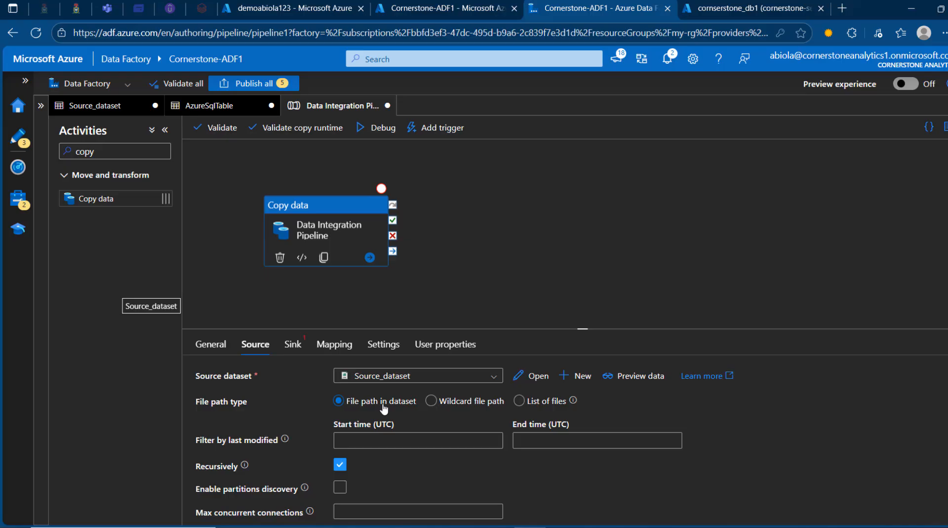
left_click(432, 400)
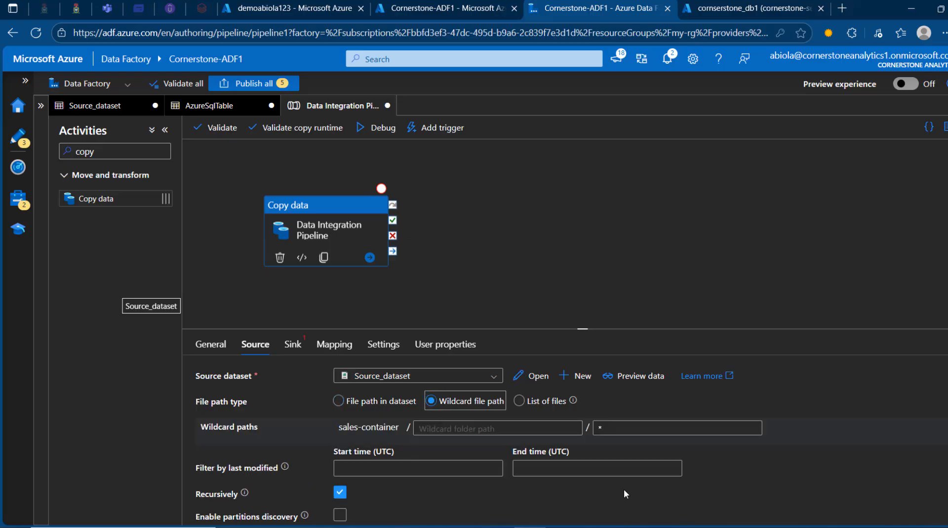
Step: Set the source's wildcard folder path to sales_files, copying the folder name from sales-container in the demoabiola123 storage account
left_click_drag(339, 428, 402, 428)
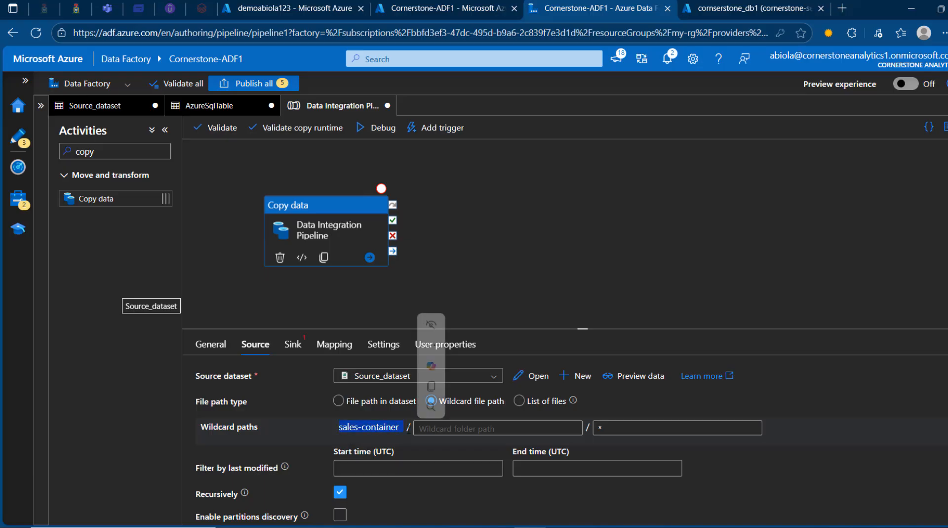
left_click(443, 428)
left_click(291, 8)
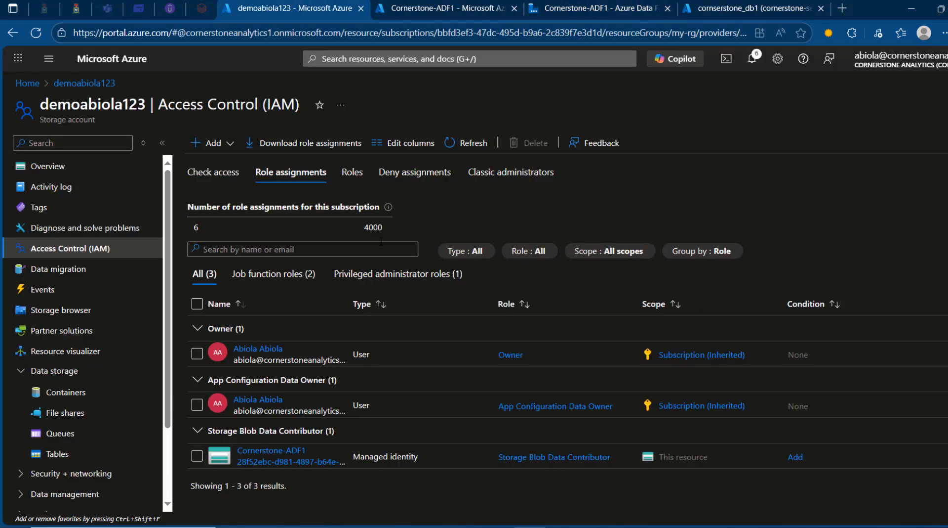
left_click(139, 392)
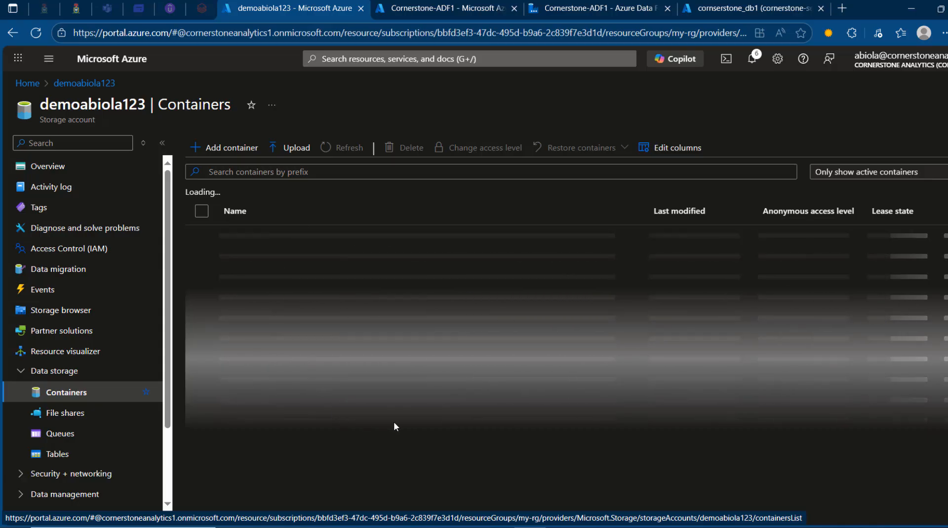
left_click(259, 257)
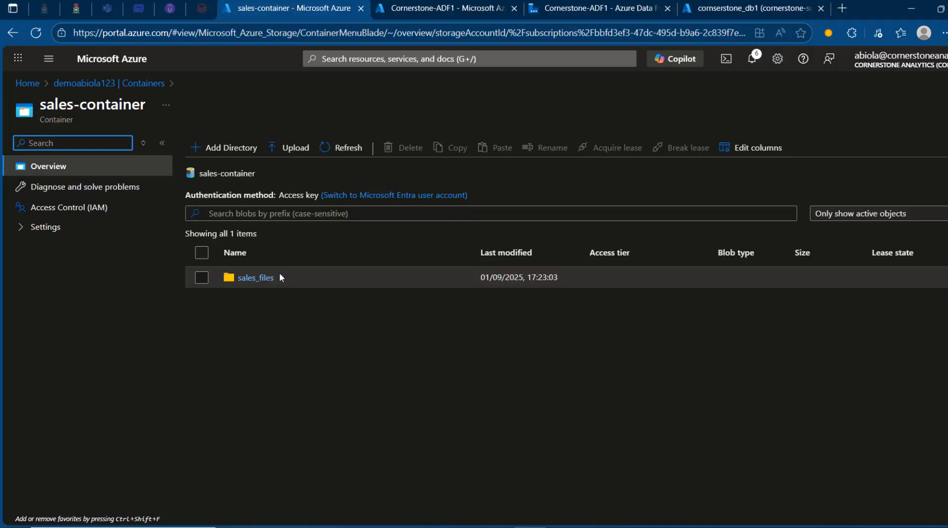
left_click_drag(279, 272, 240, 282)
key("ctrl+c")
key("alt+Tab")
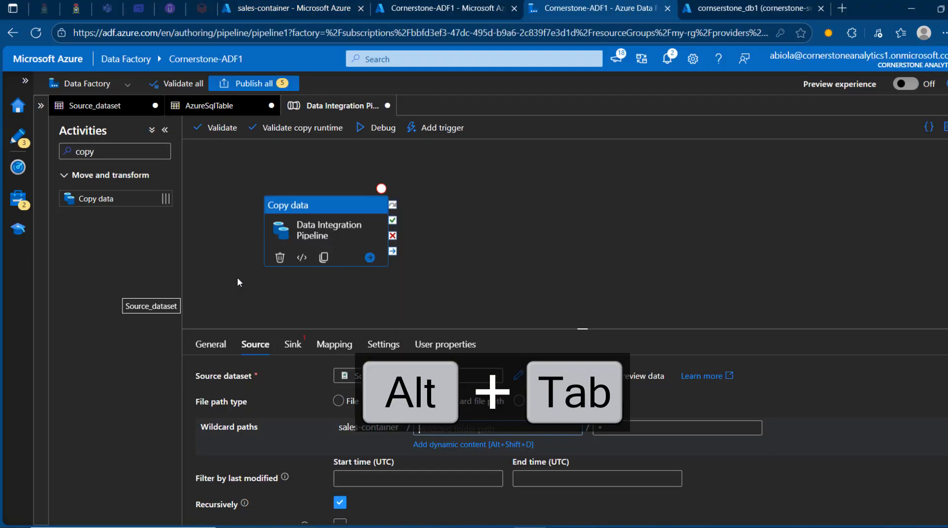
key("ctrl+v")
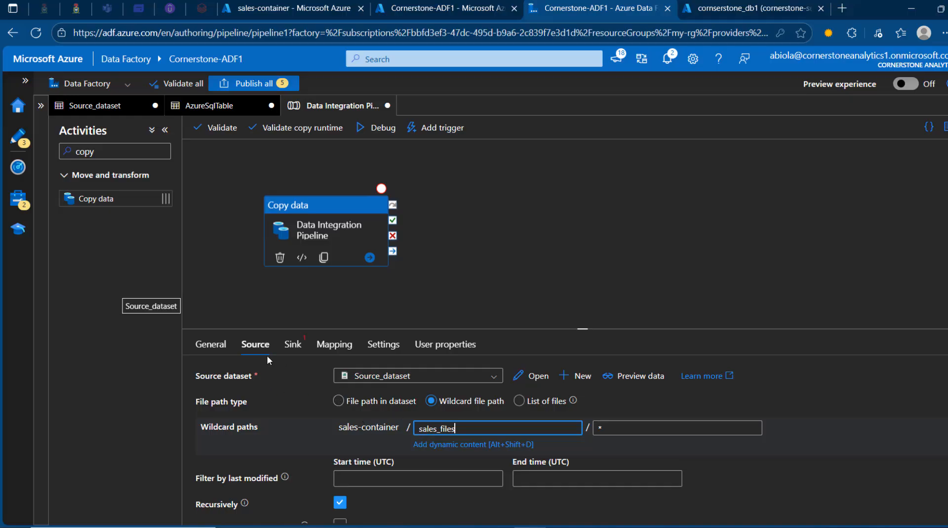
Step: Set the copy activity's sink dataset to AzureSqlTable with Auto create table as the table option
left_click(292, 346)
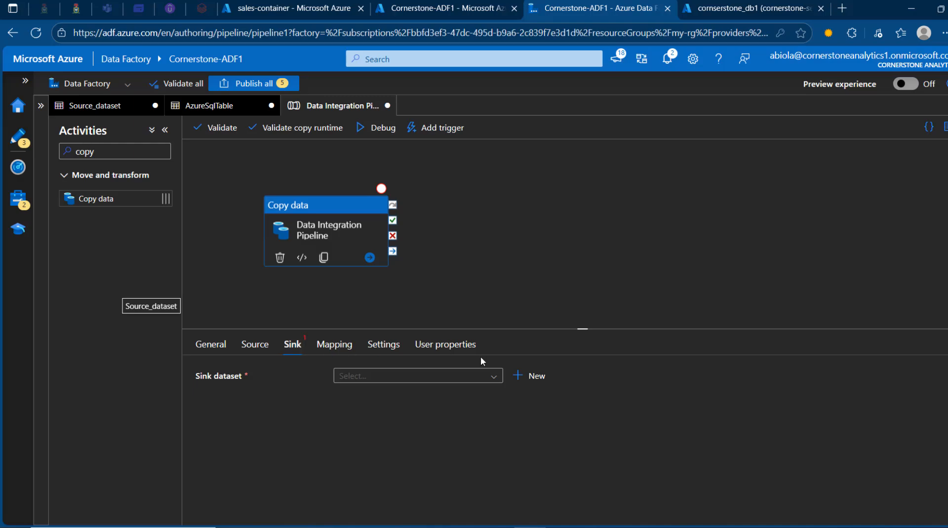
left_click(493, 375)
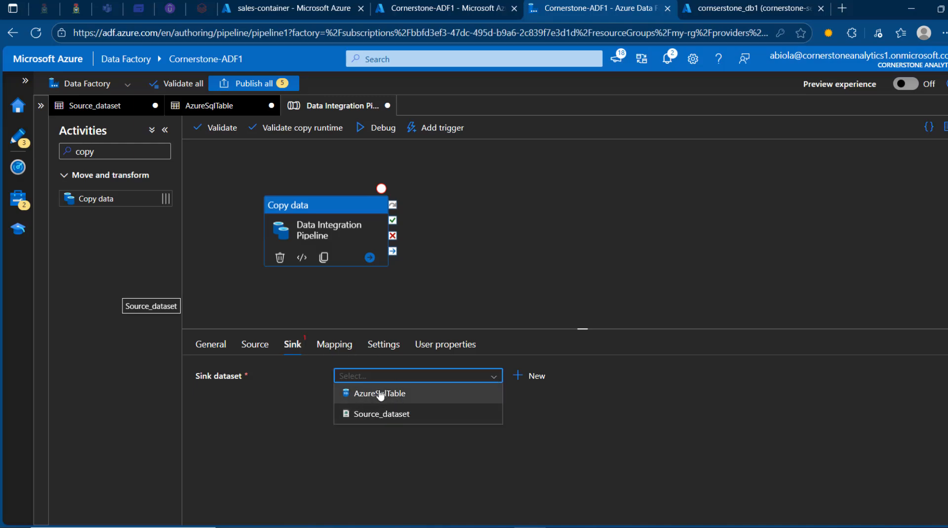
left_click(379, 394)
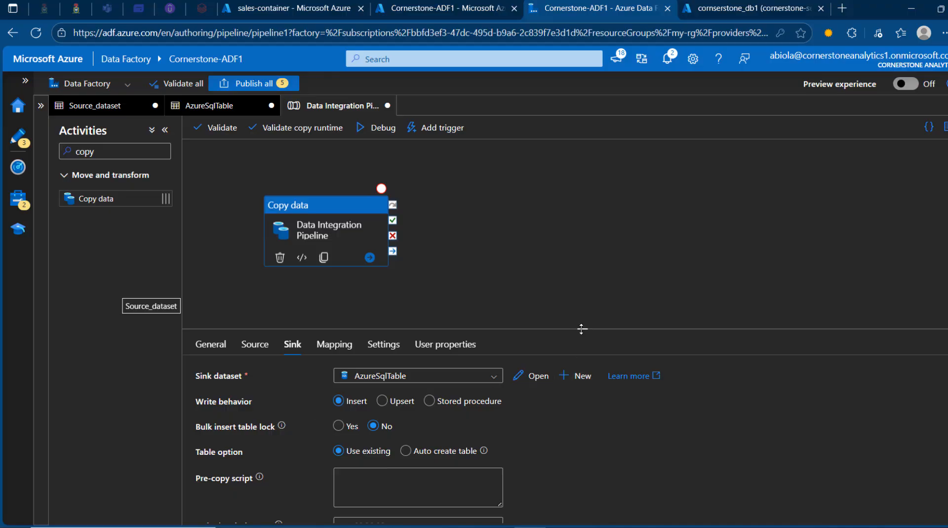
left_click_drag(581, 327, 563, 239)
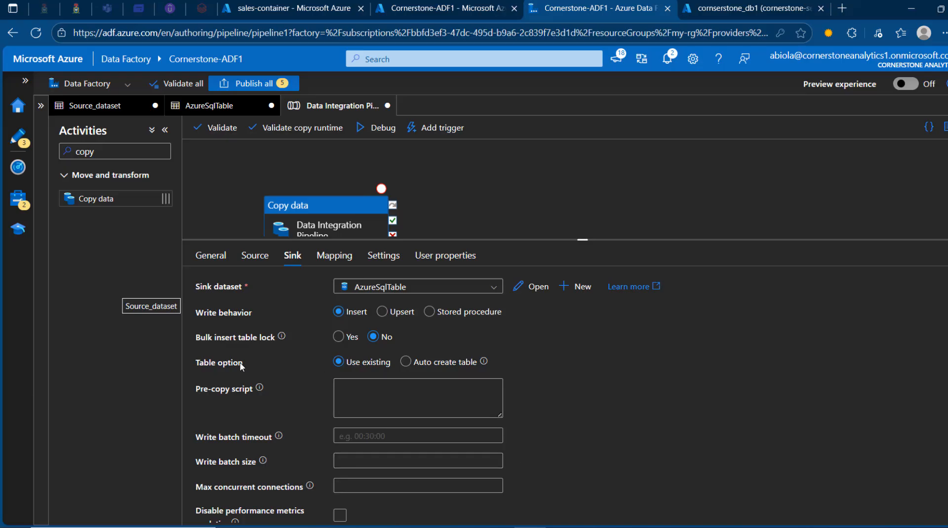
left_click(406, 361)
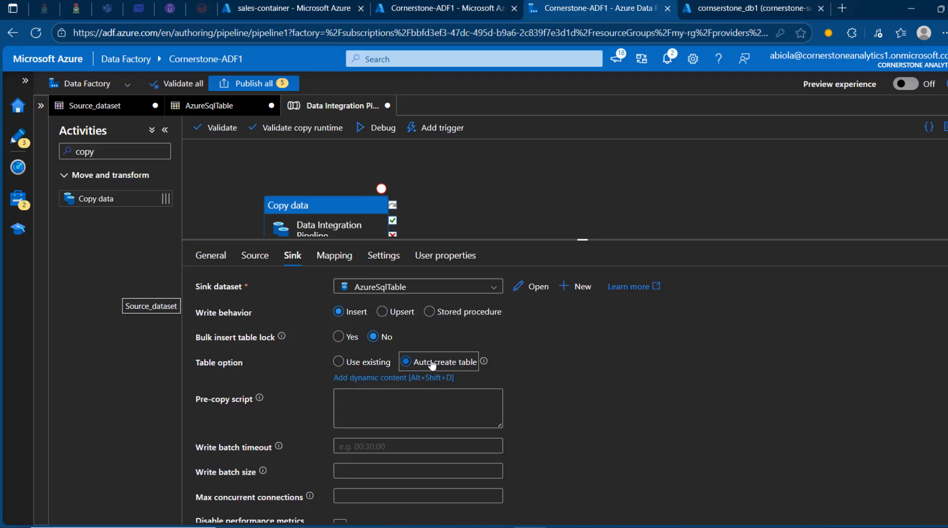
Step: Import the schemas into the copy activity's column mapping, validate the pipeline and close the validation output
left_click(341, 260)
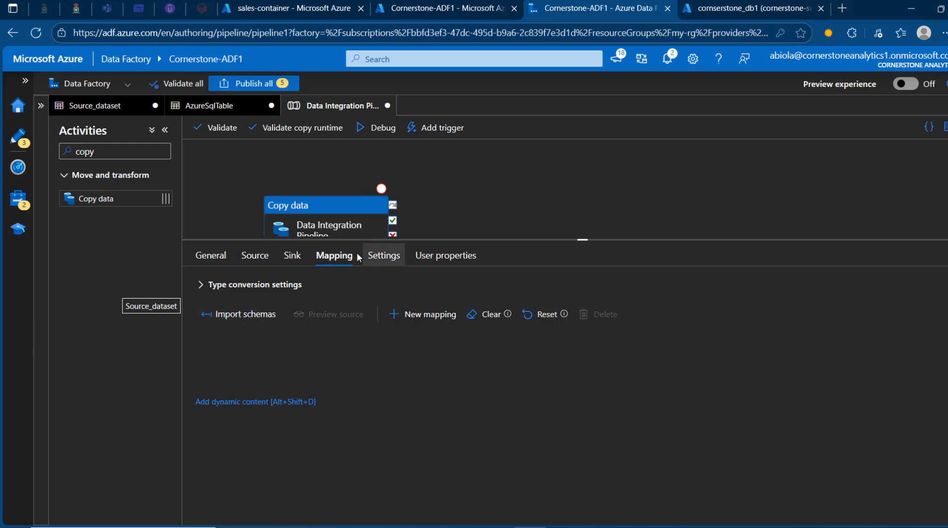
left_click(265, 318)
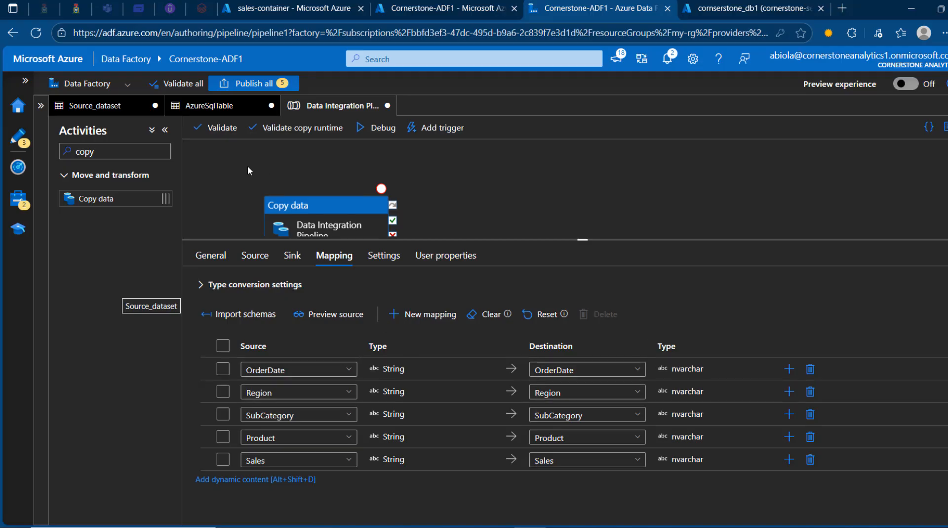
left_click(222, 128)
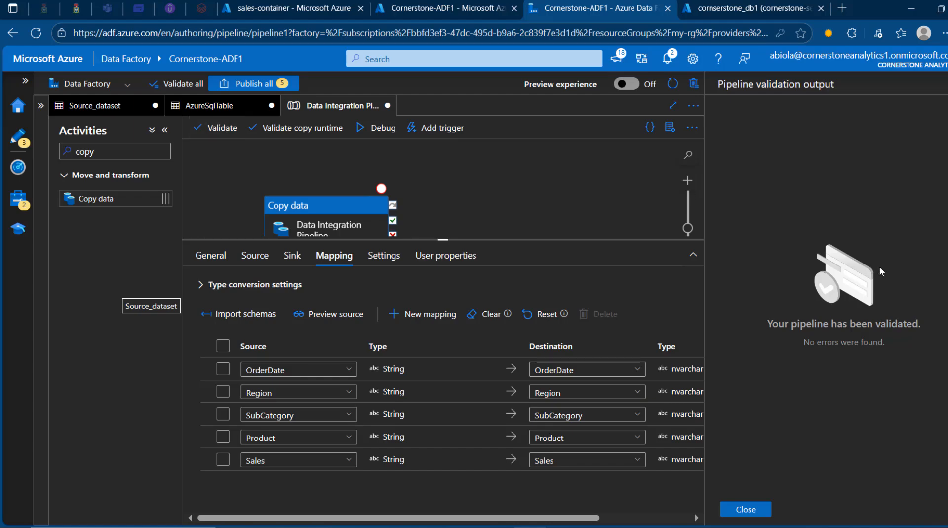
left_click(747, 509)
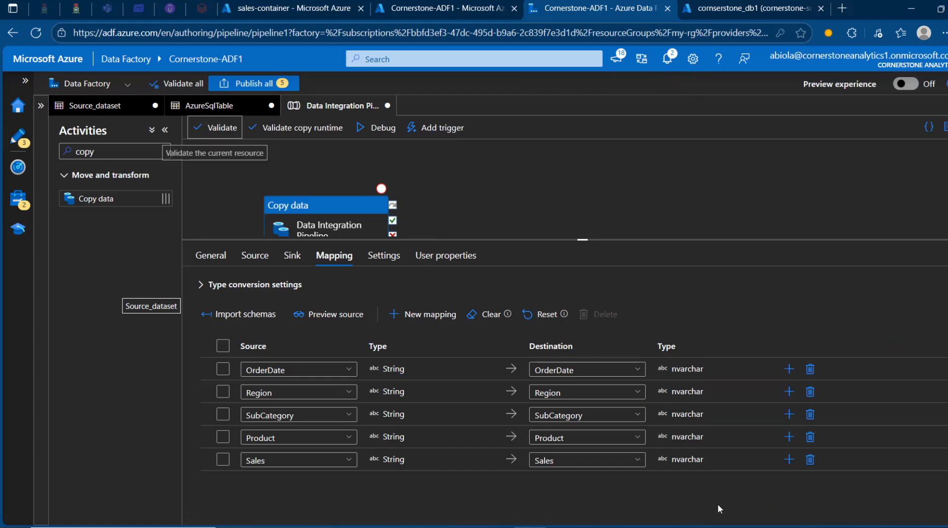
Step: Publish all pending changes to the live environment and start a debug run of the pipeline
left_click(268, 90)
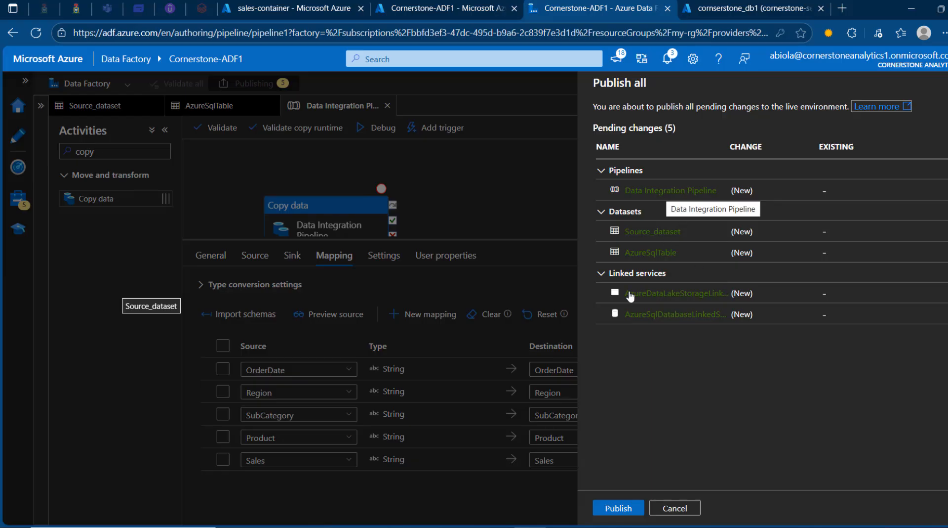
left_click(623, 506)
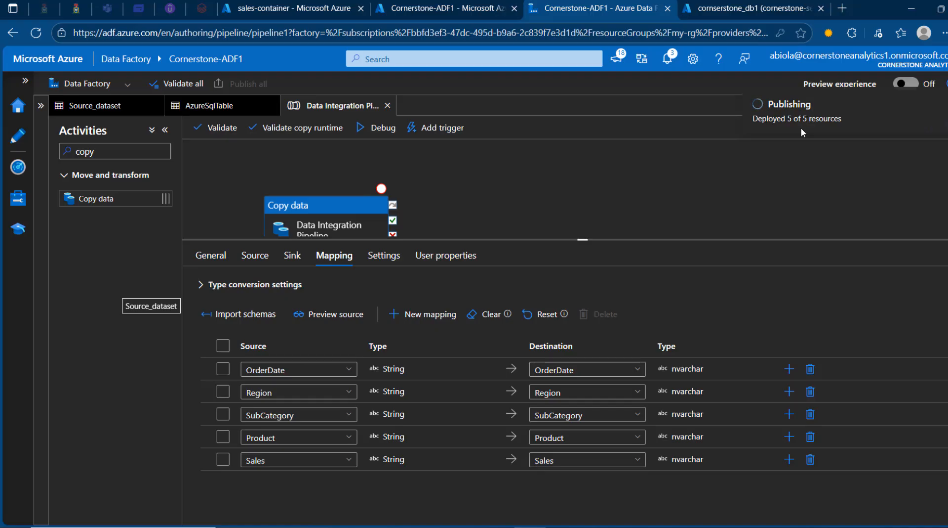
left_click(381, 128)
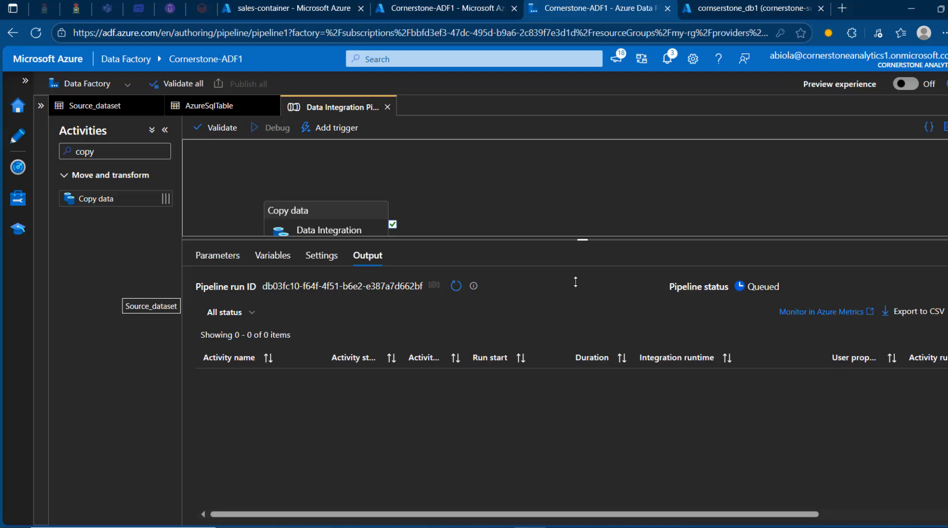
left_click_drag(582, 242, 483, 325)
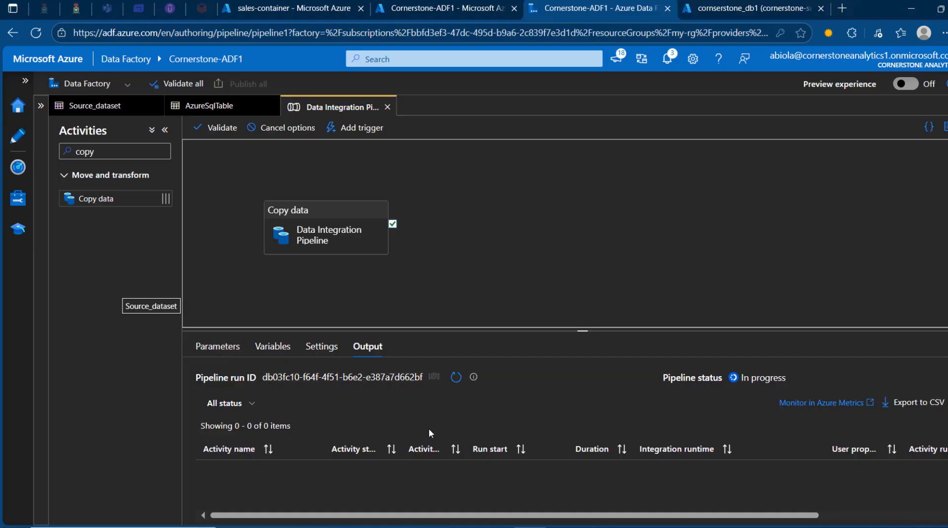
Step: Refresh the debug run's status until it finishes and open the copy activity's output details
left_click(457, 377)
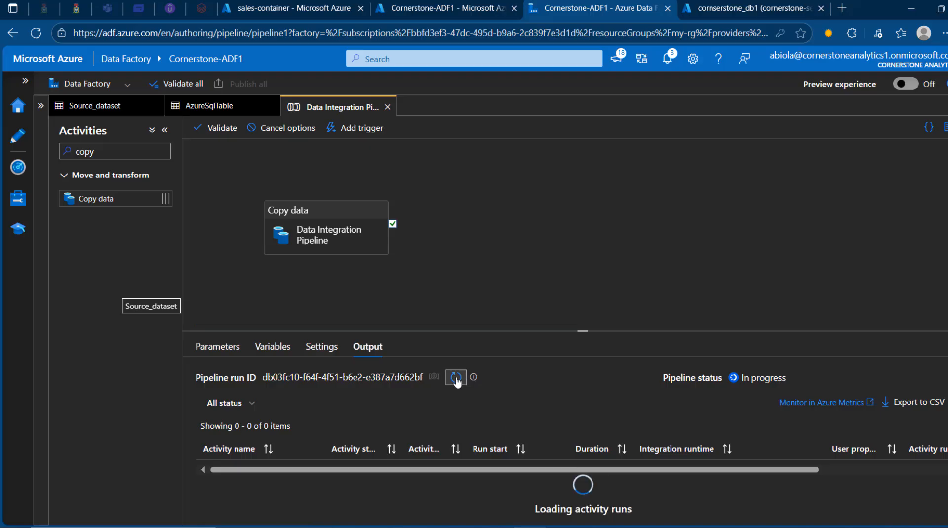
left_click(456, 379)
left_click(457, 379)
left_click_drag(349, 227, 460, 211)
left_click(606, 259)
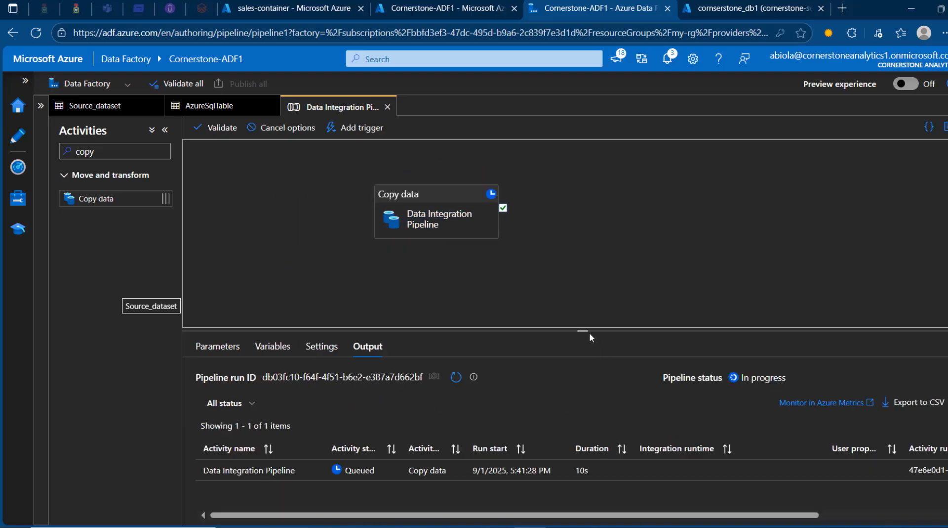
left_click_drag(587, 329, 587, 301)
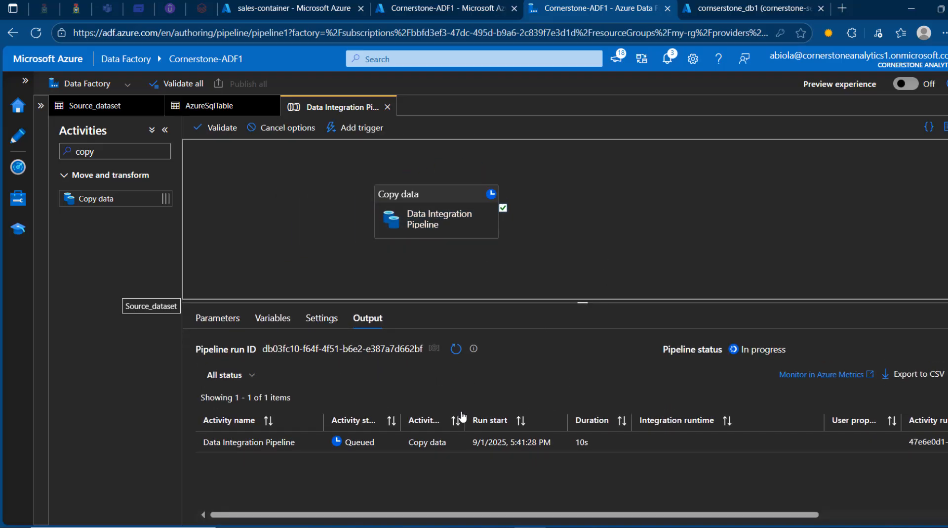
left_click(457, 348)
mouse_move(391, 450)
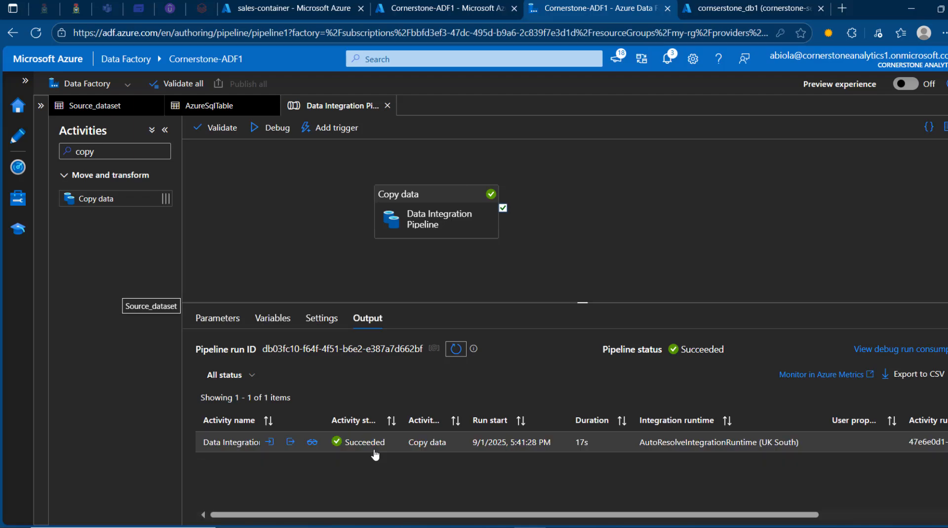
left_click(290, 442)
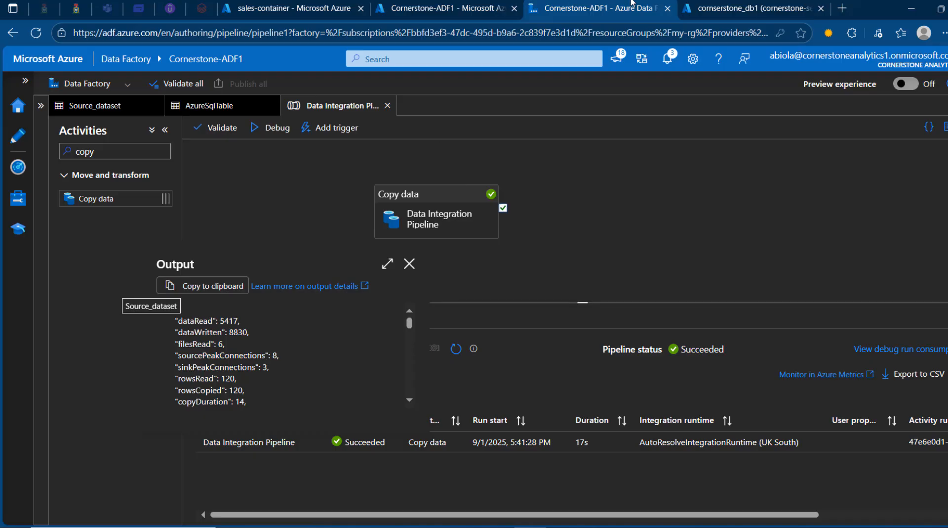
Step: In the cornserstone_db1 query editor, expand the tables and add the query SELECT * FROM [sales].[orders] below the existing script
left_click(751, 6)
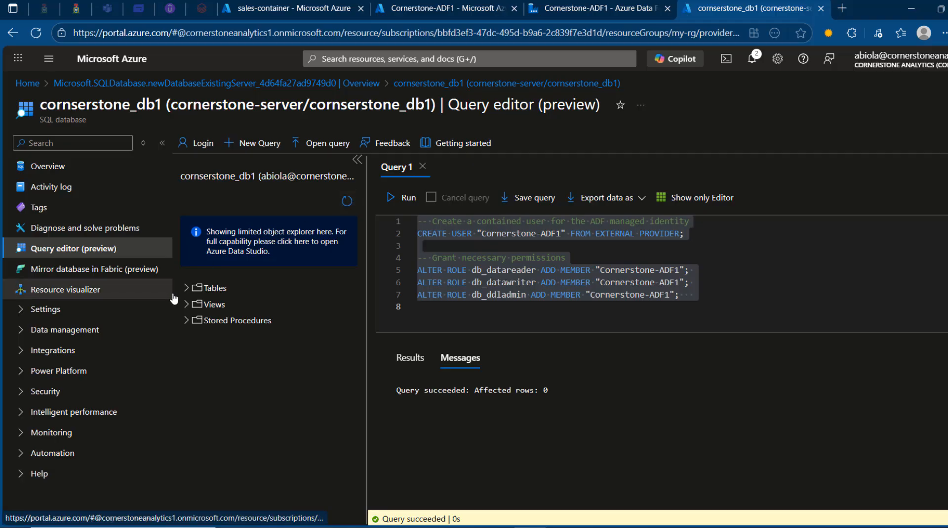
left_click(187, 288)
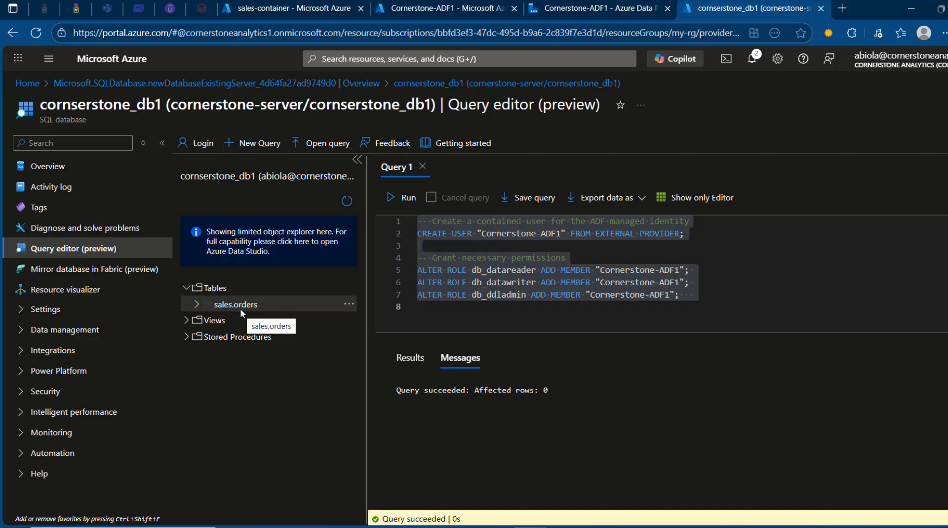
left_click(759, 294)
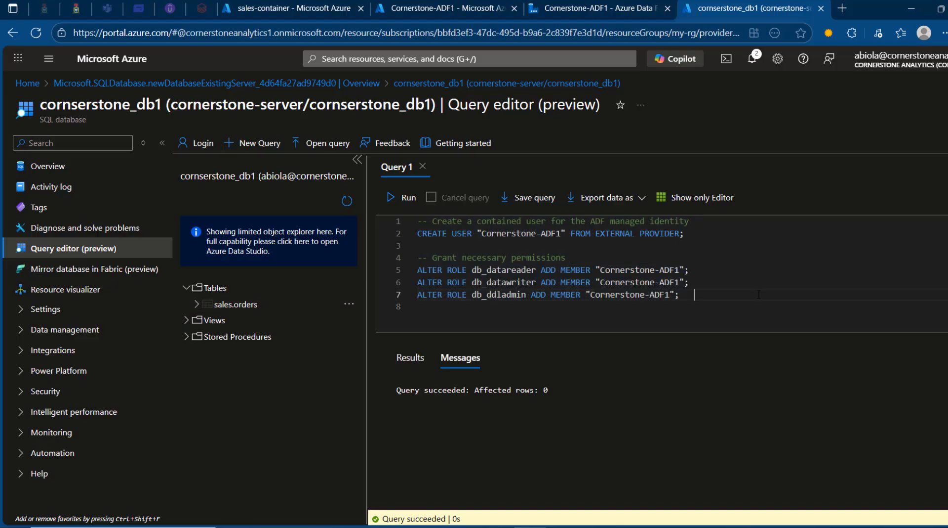
key("Return")
key("Return")
type("SELECT ")
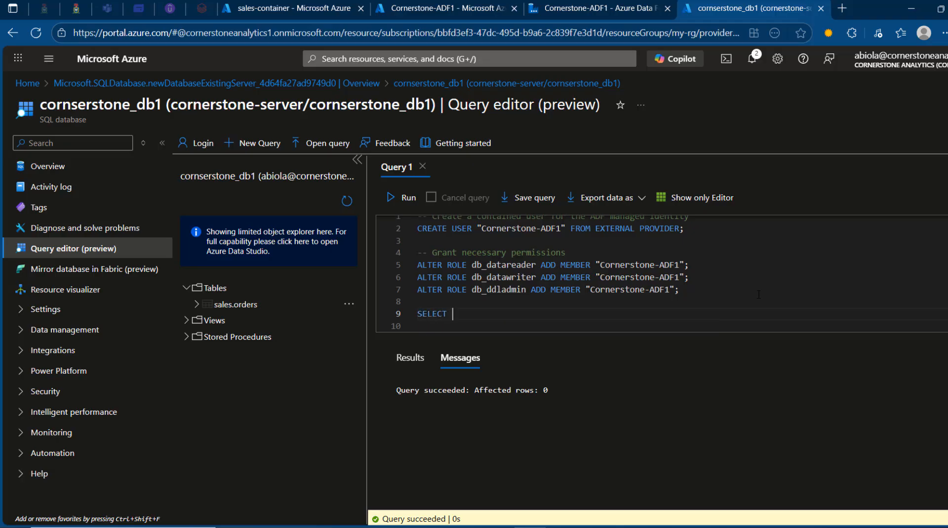
type("* FROM [sales")
key("Return")
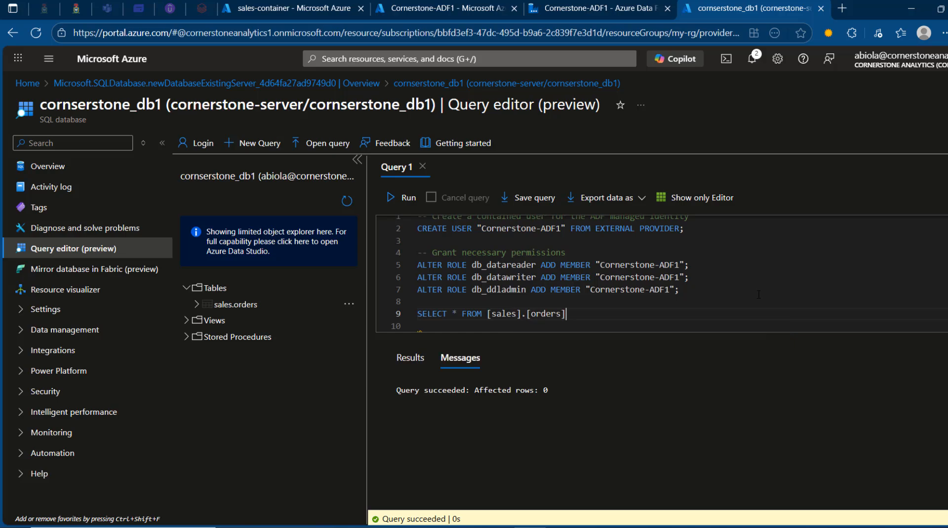
Step: Run only the SELECT query on the orders table, collapse the object explorer and look through the returned rows
left_click_drag(566, 313, 417, 311)
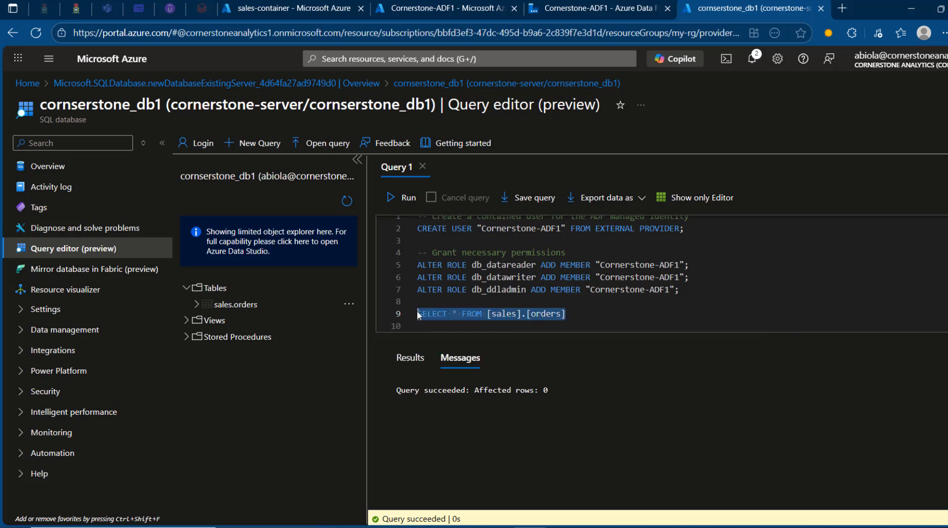
left_click(413, 198)
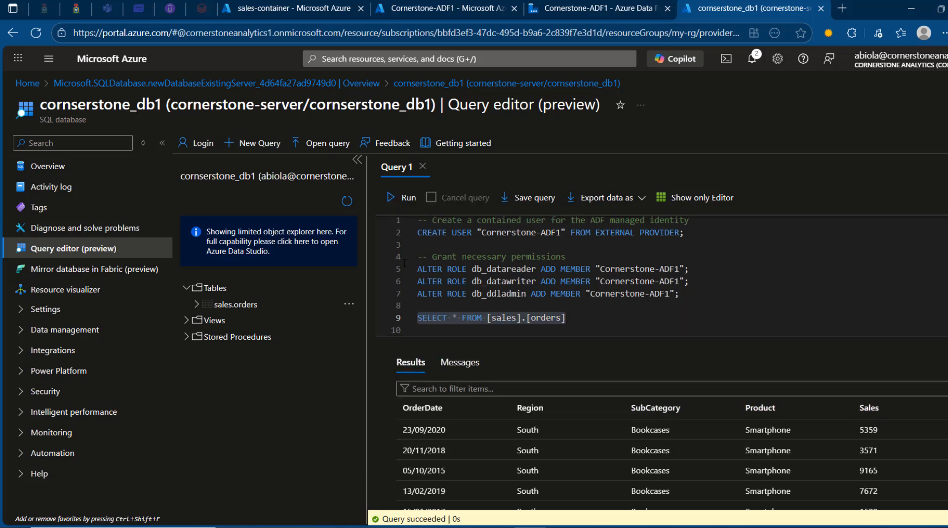
left_click(357, 160)
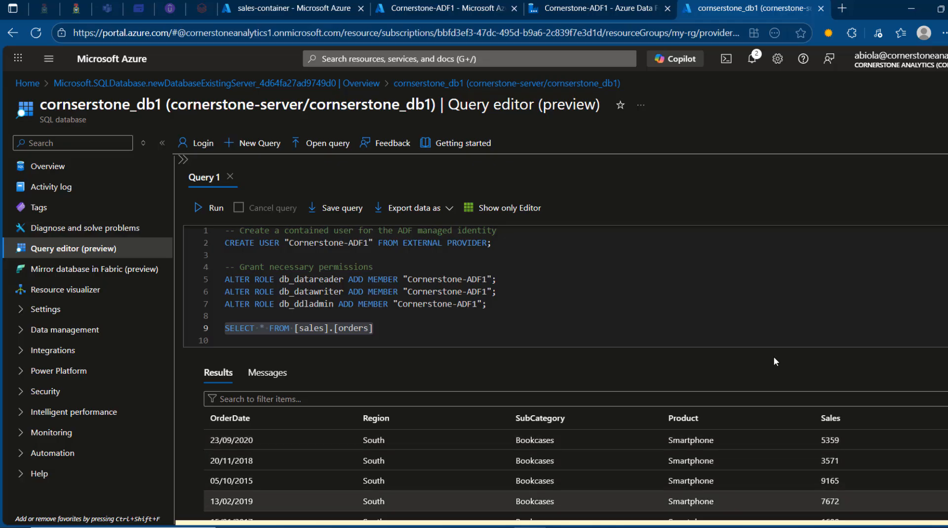
scroll(573, 455, "down", 10)
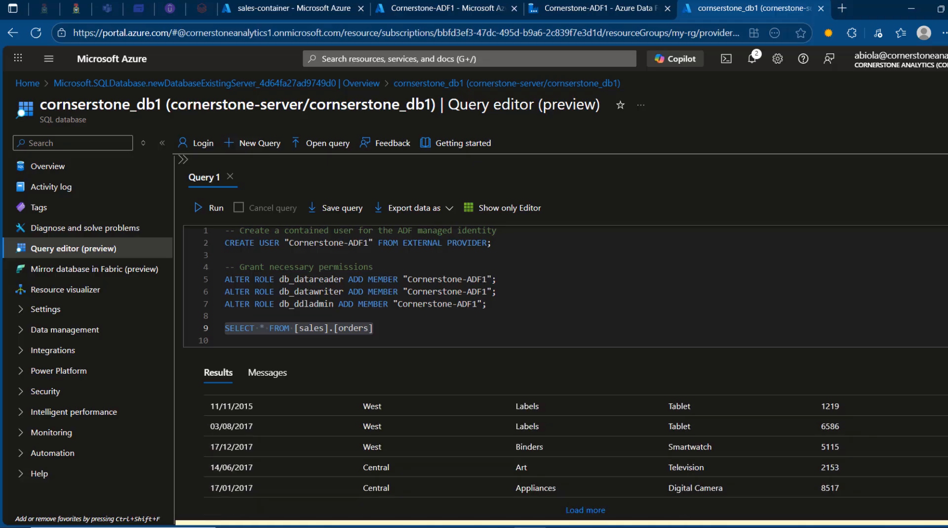
scroll(573, 454, "up", 10)
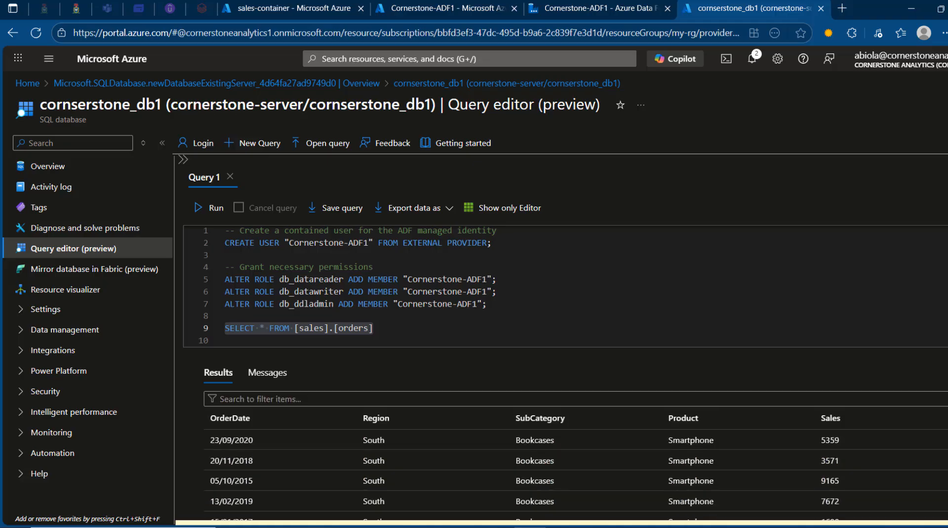